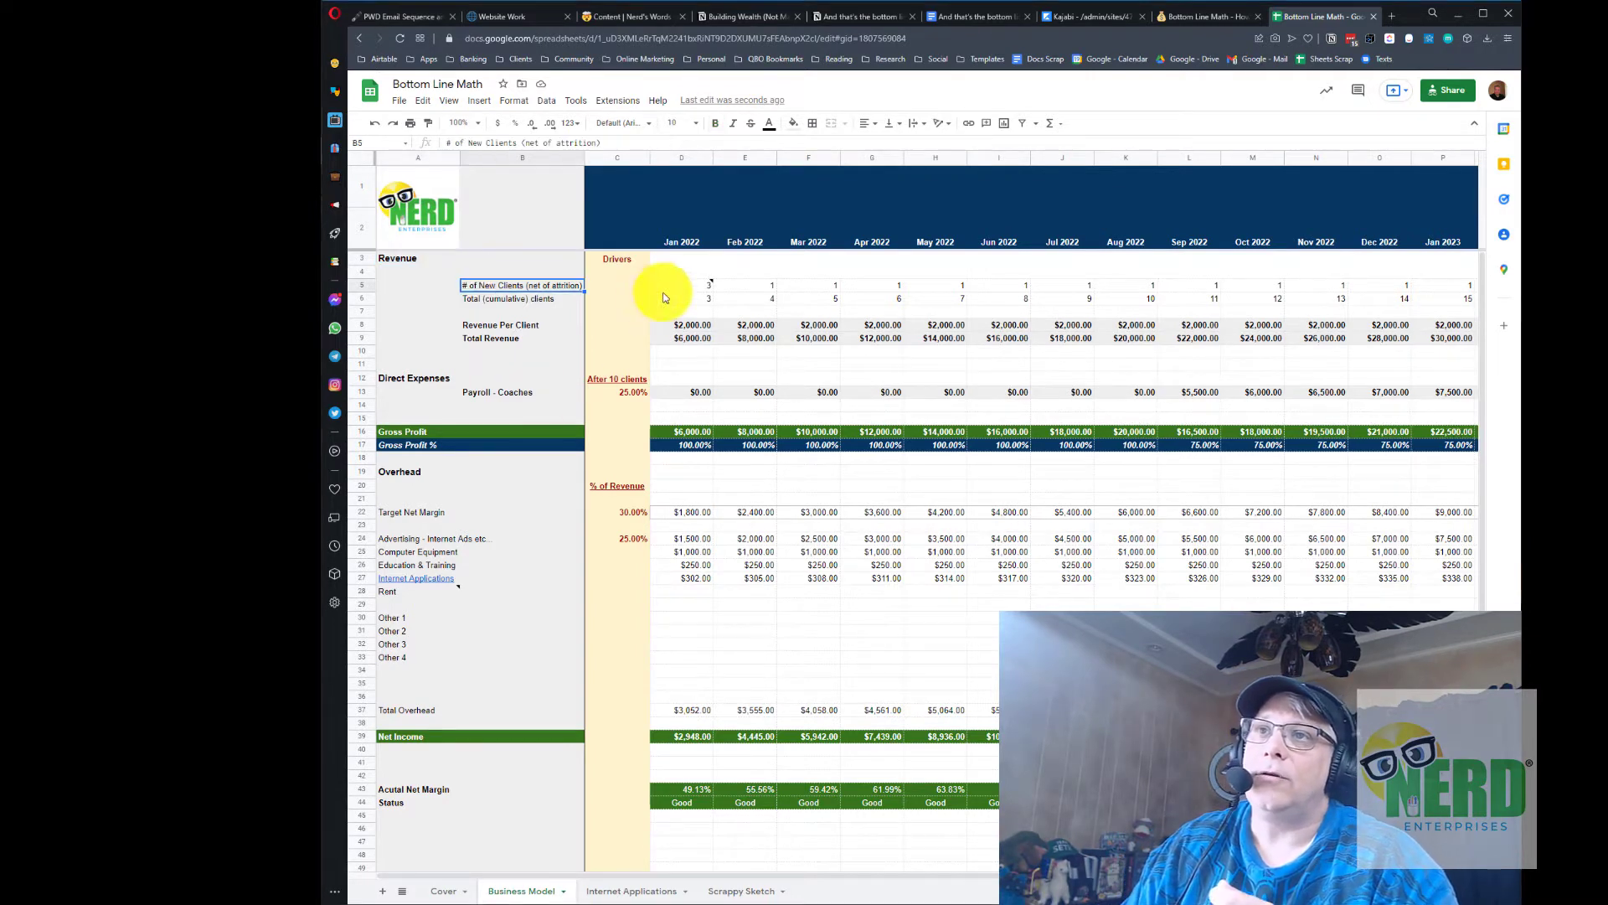
# Review the January–April new-client counts and January's cumulative clients formula on Business Model.
pyautogui.click(684, 286)
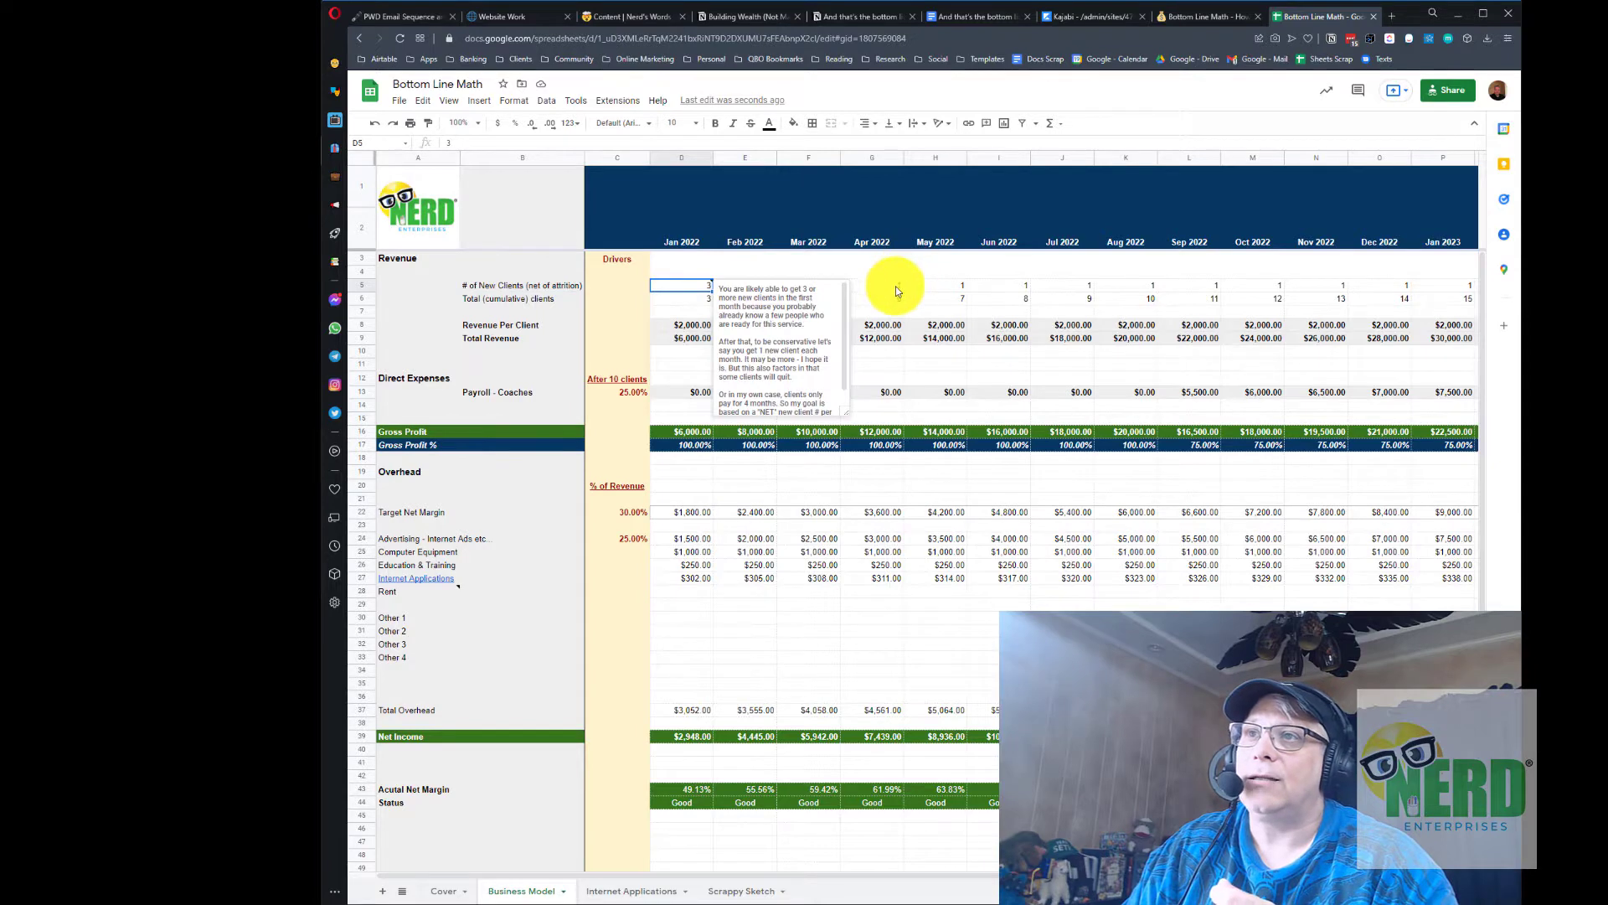
pyautogui.click(896, 285)
pyautogui.click(681, 288)
pyautogui.click(743, 262)
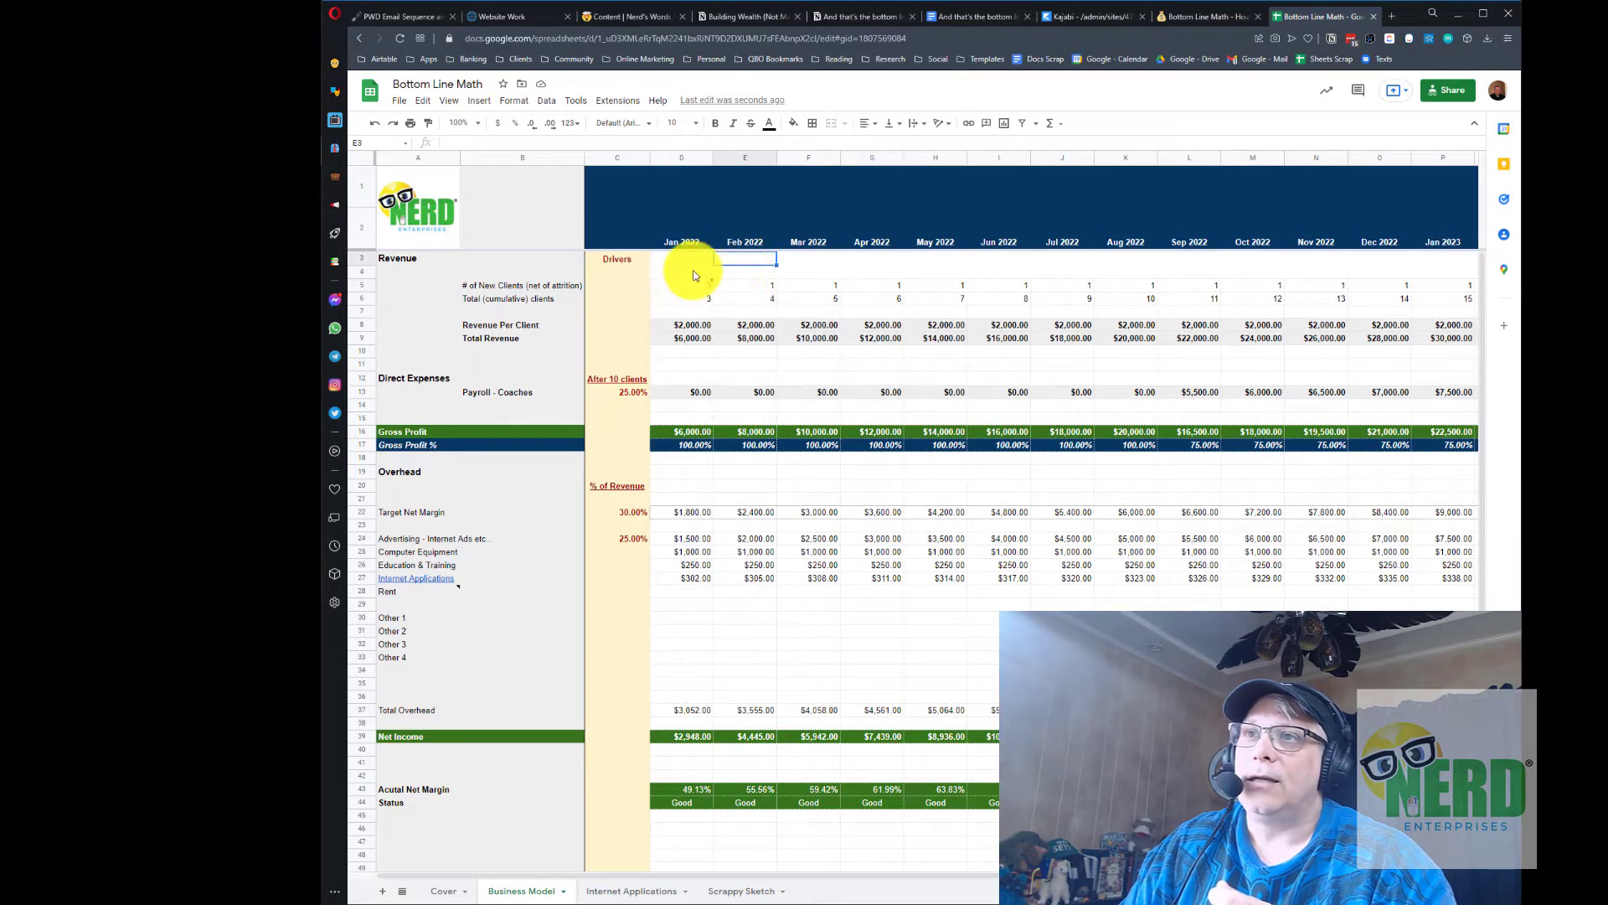
pyautogui.click(691, 274)
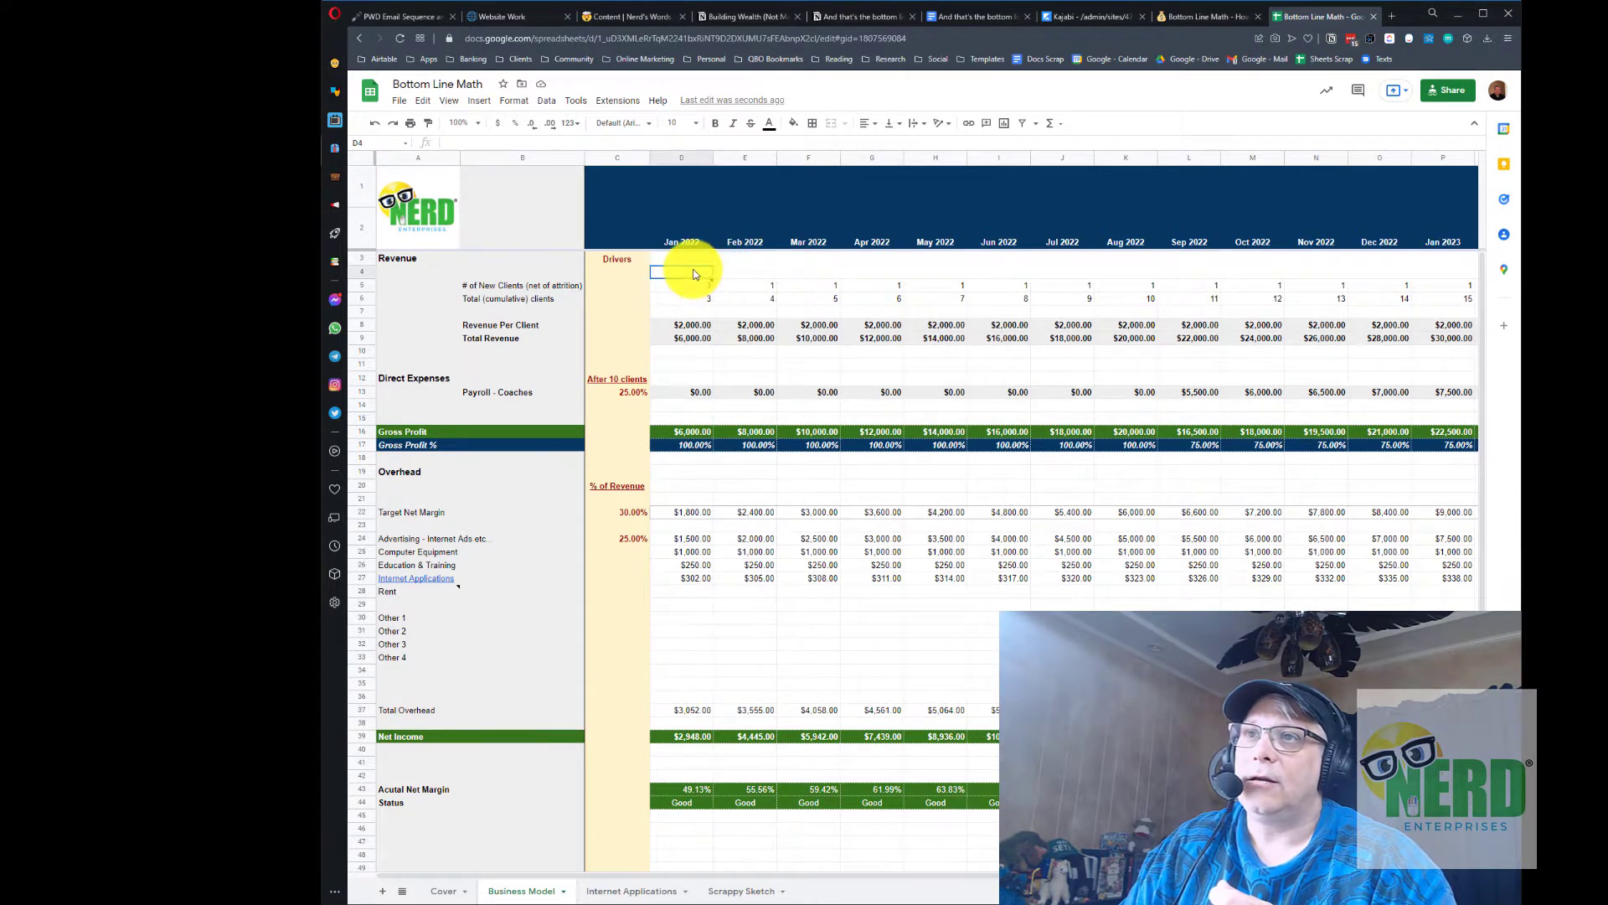
pyautogui.click(748, 286)
pyautogui.click(832, 285)
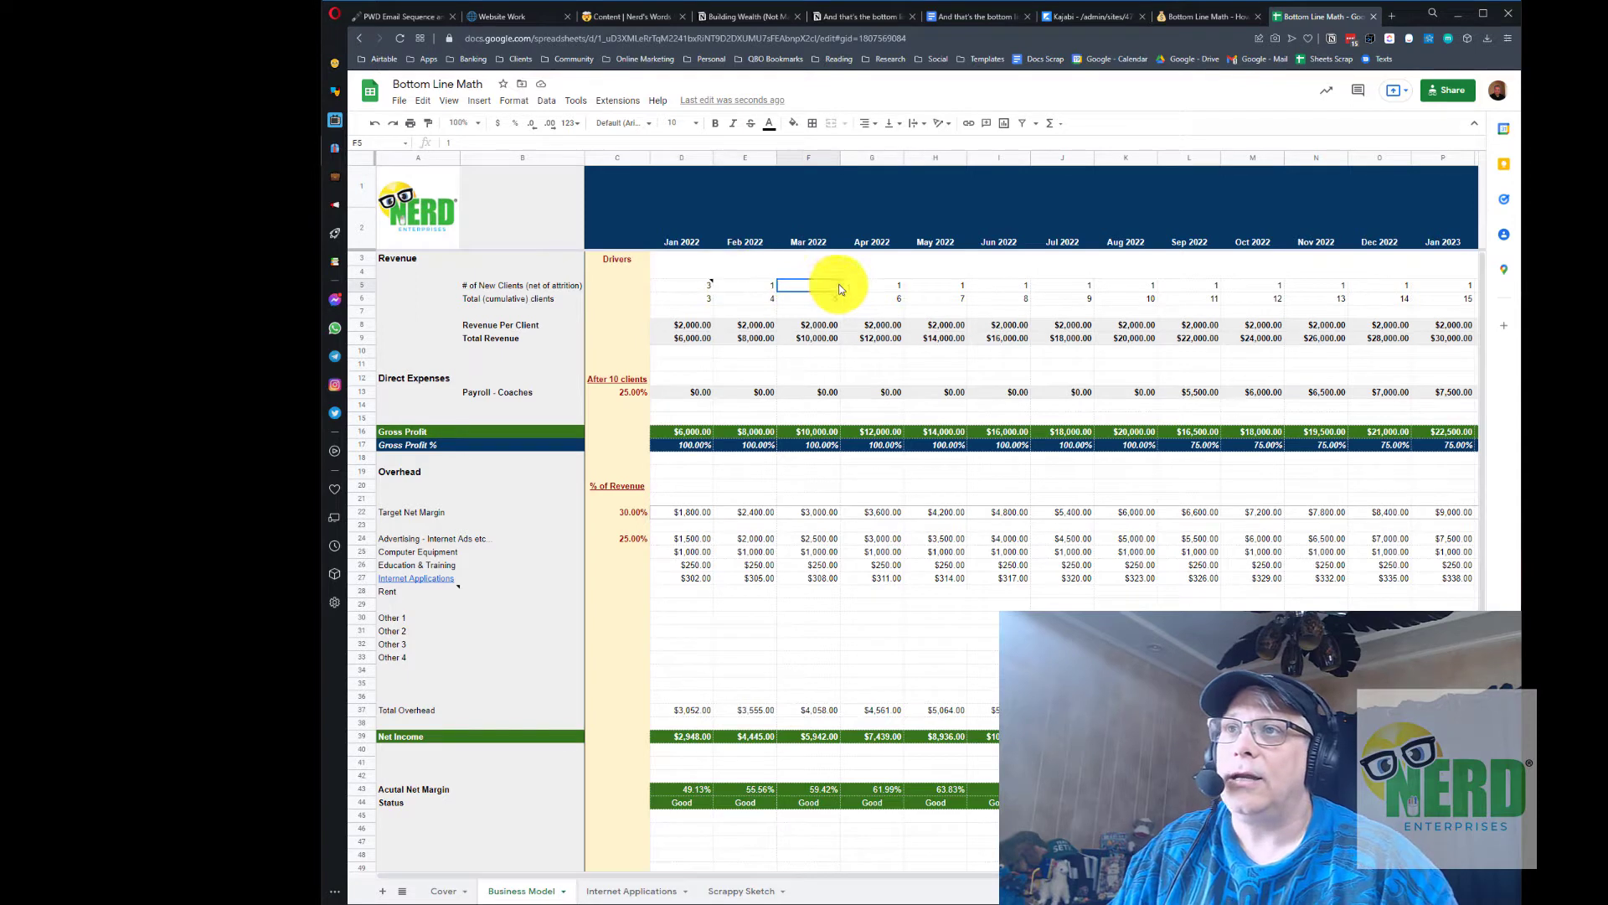
pyautogui.click(896, 286)
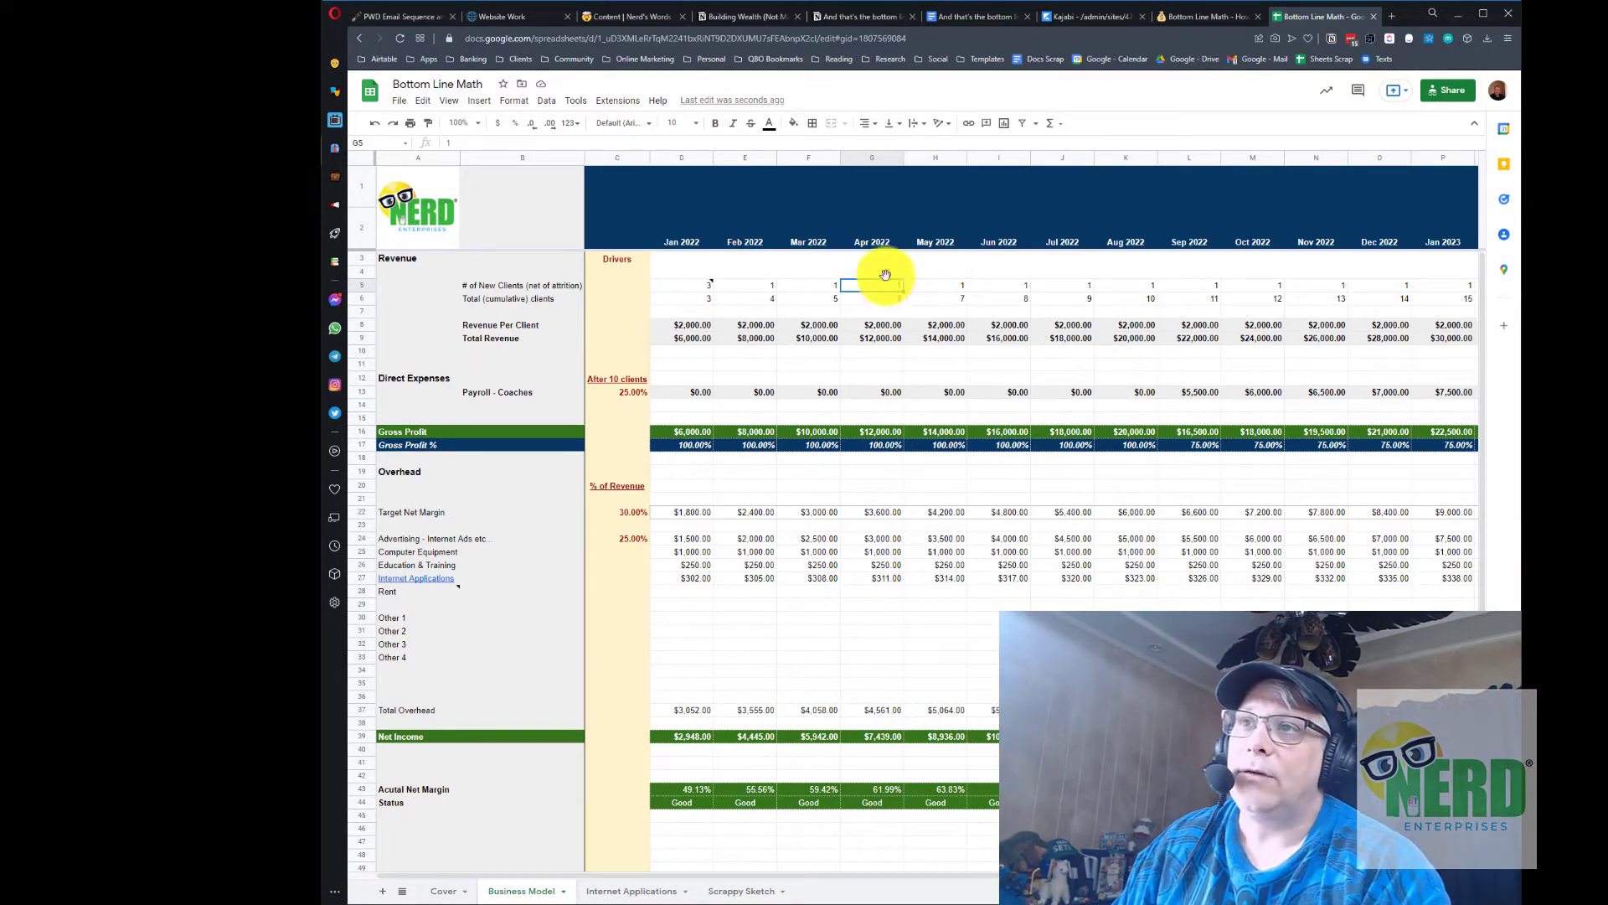
pyautogui.click(699, 299)
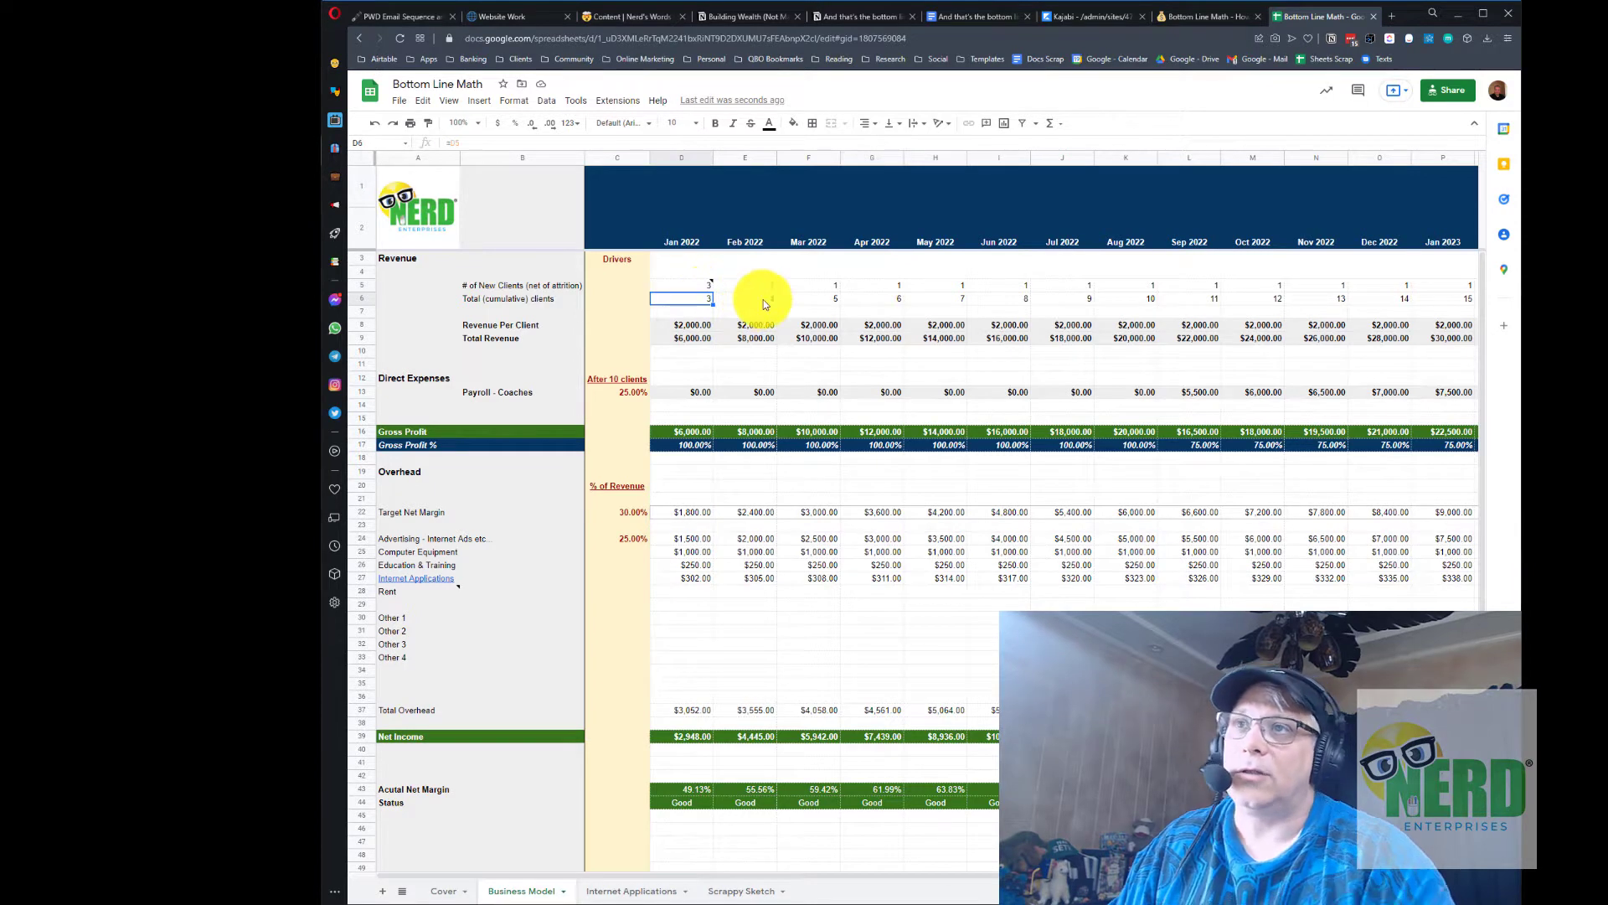
pyautogui.click(539, 286)
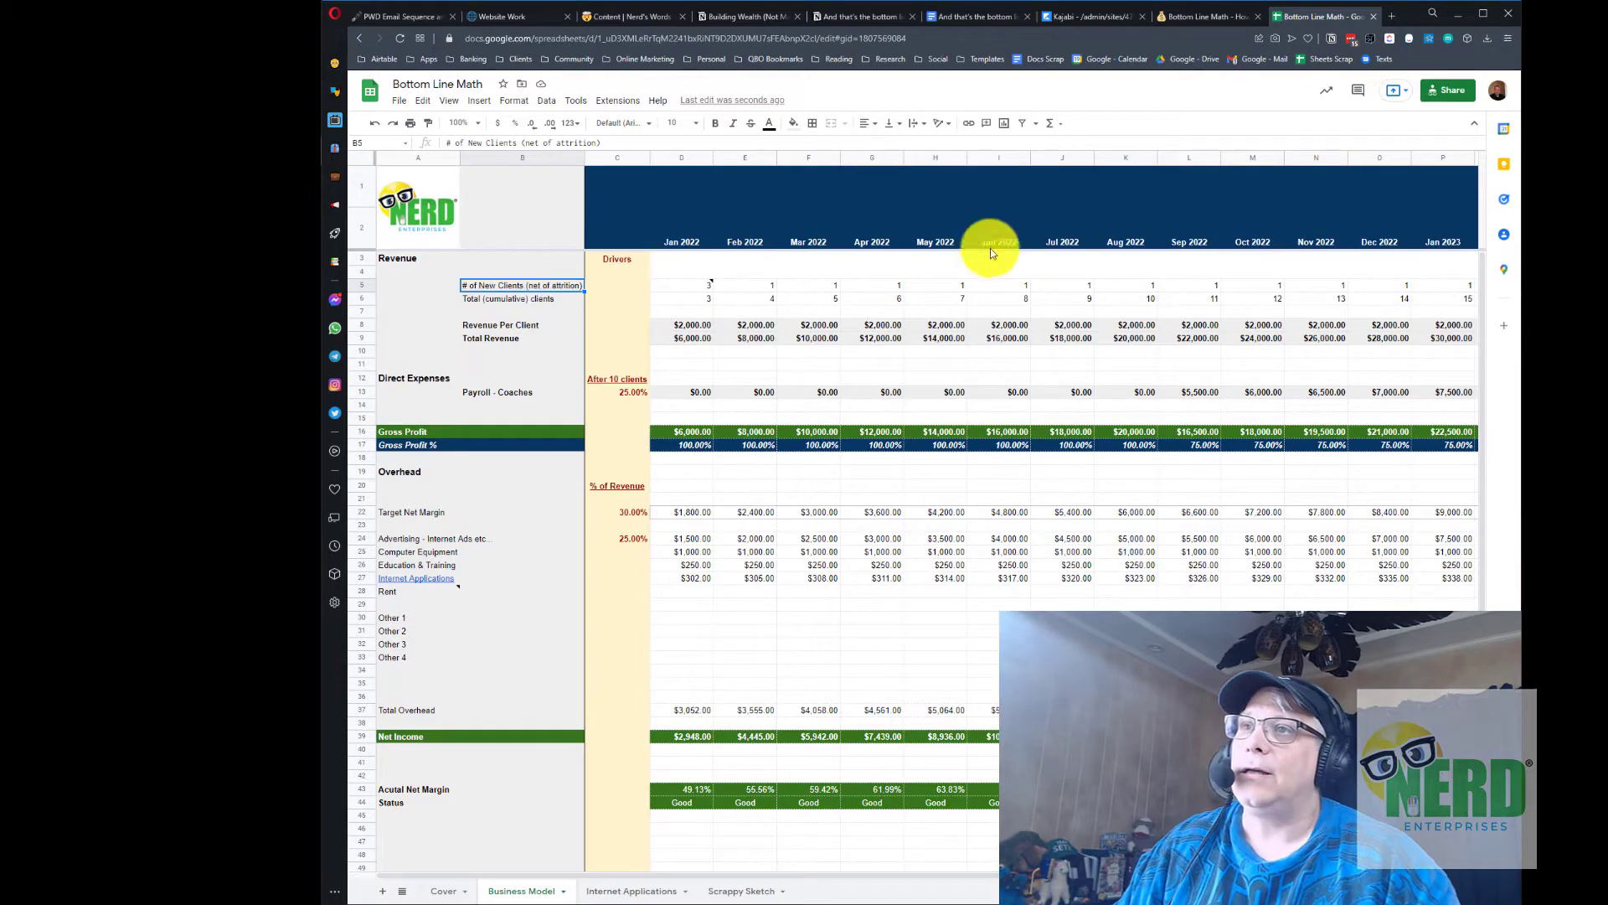
pyautogui.click(886, 285)
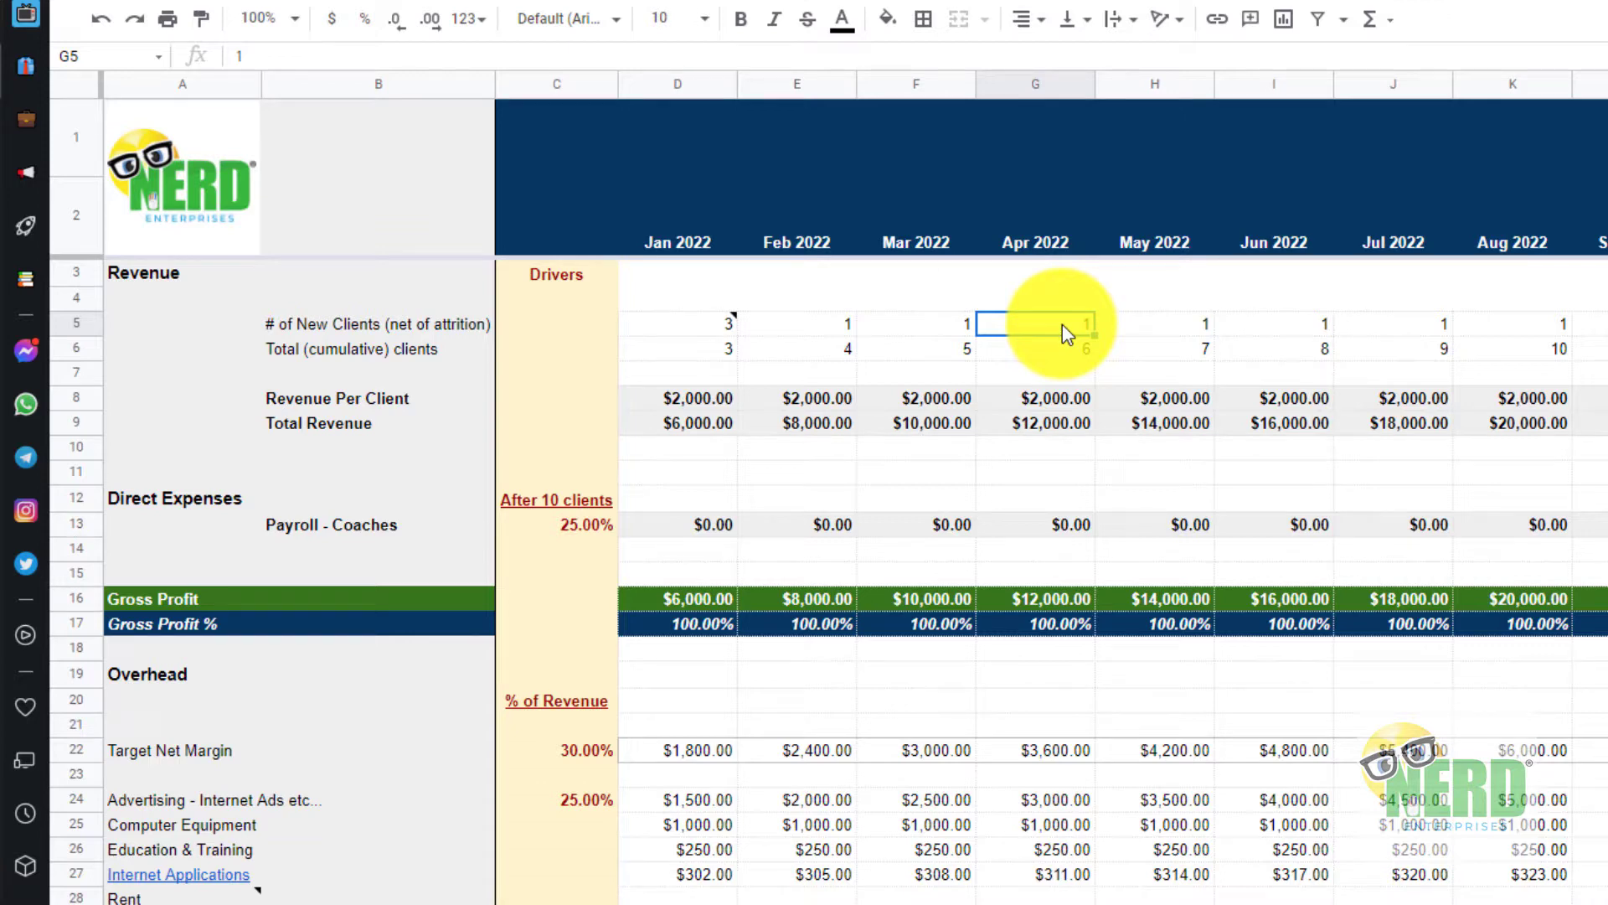
# Inspect January's revenue per client and how its total revenue formula is built.
pyautogui.click(679, 398)
pyautogui.click(802, 401)
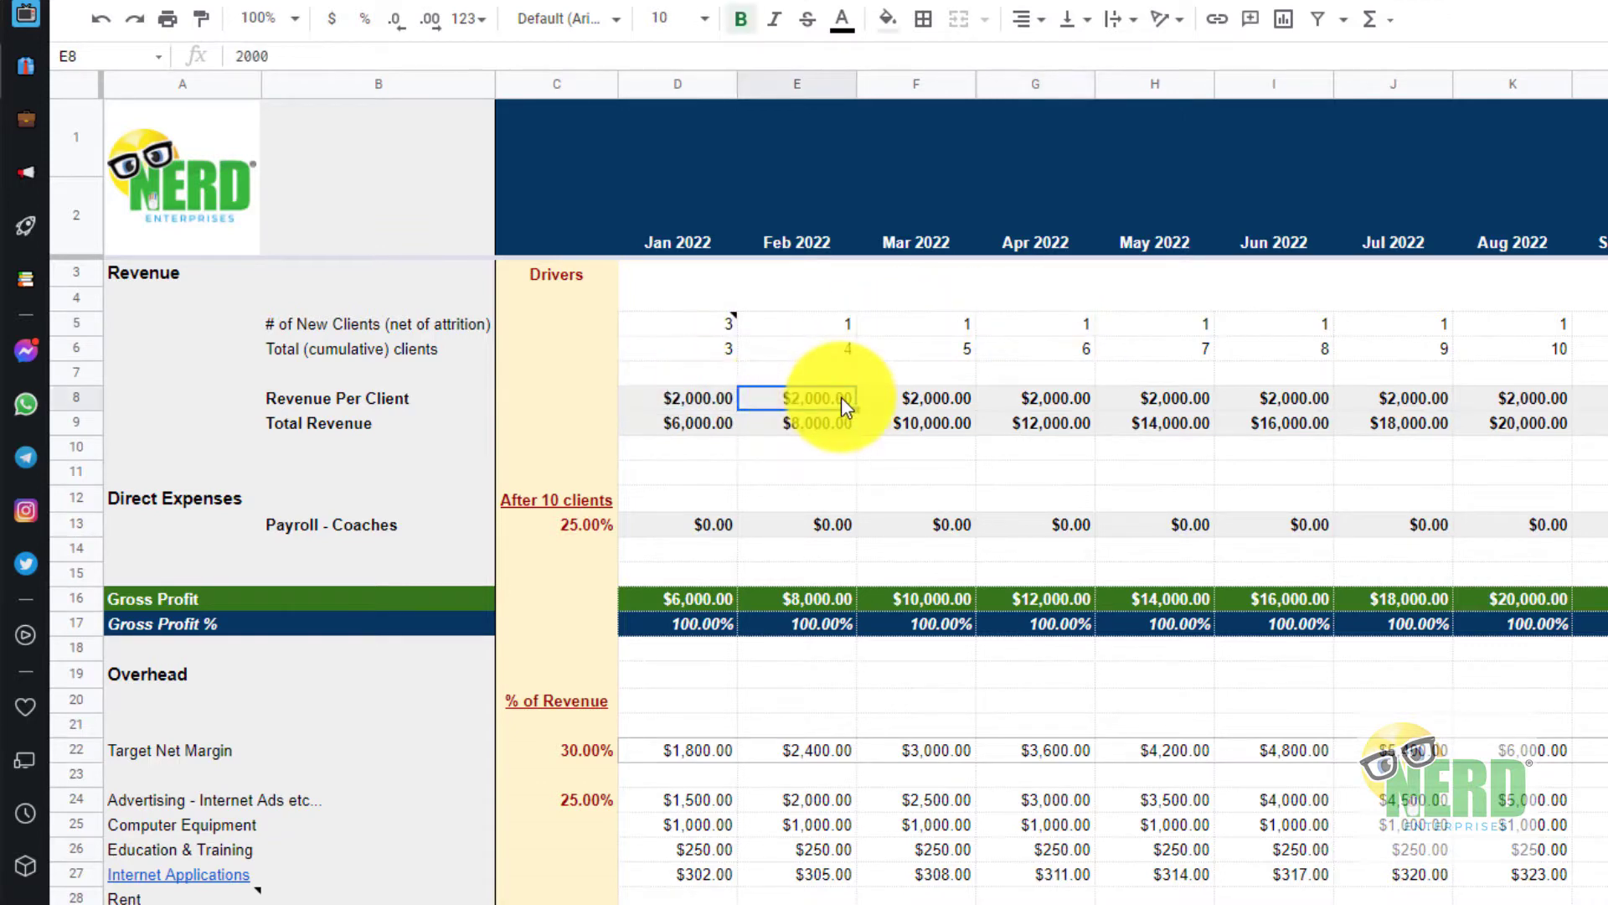
pyautogui.click(700, 400)
pyautogui.click(685, 427)
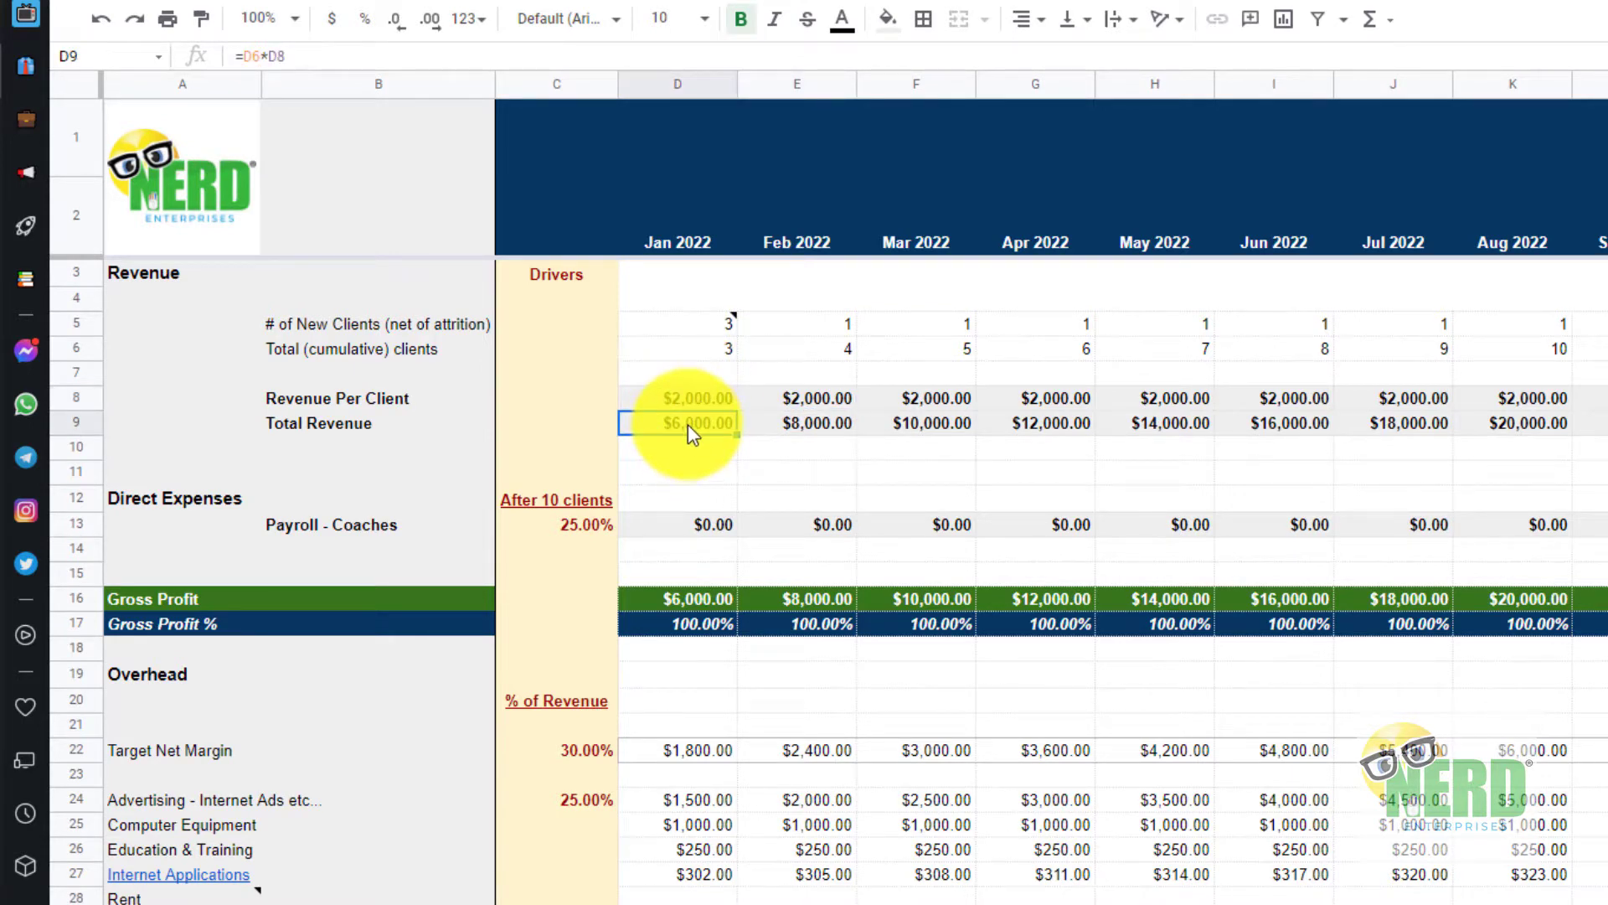
pyautogui.click(700, 353)
pyautogui.click(703, 402)
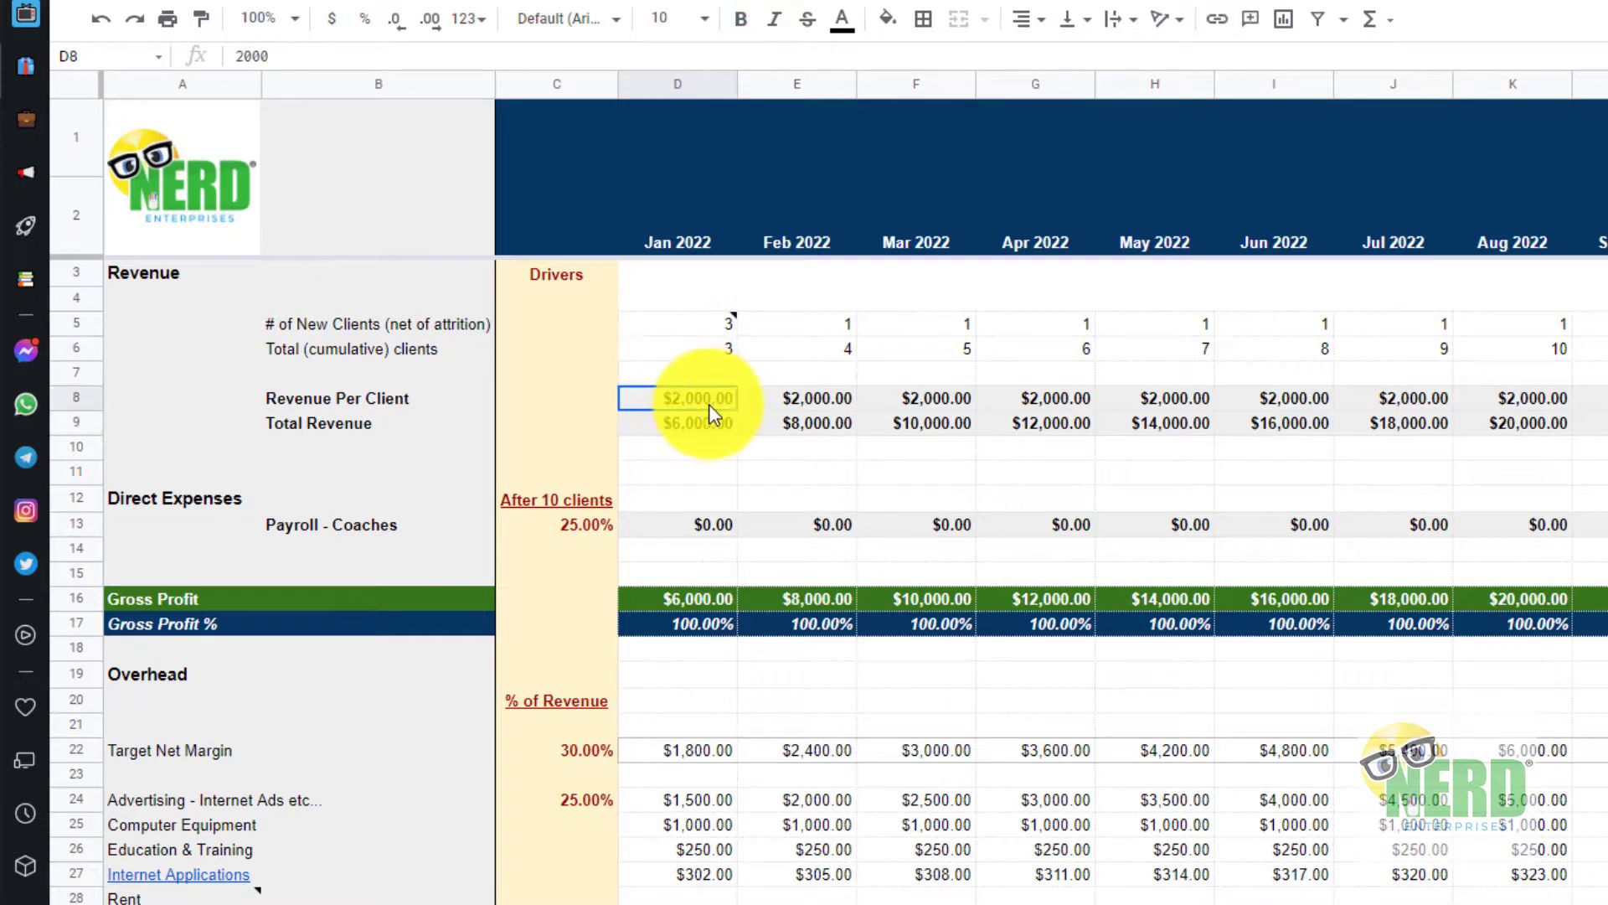
pyautogui.click(706, 425)
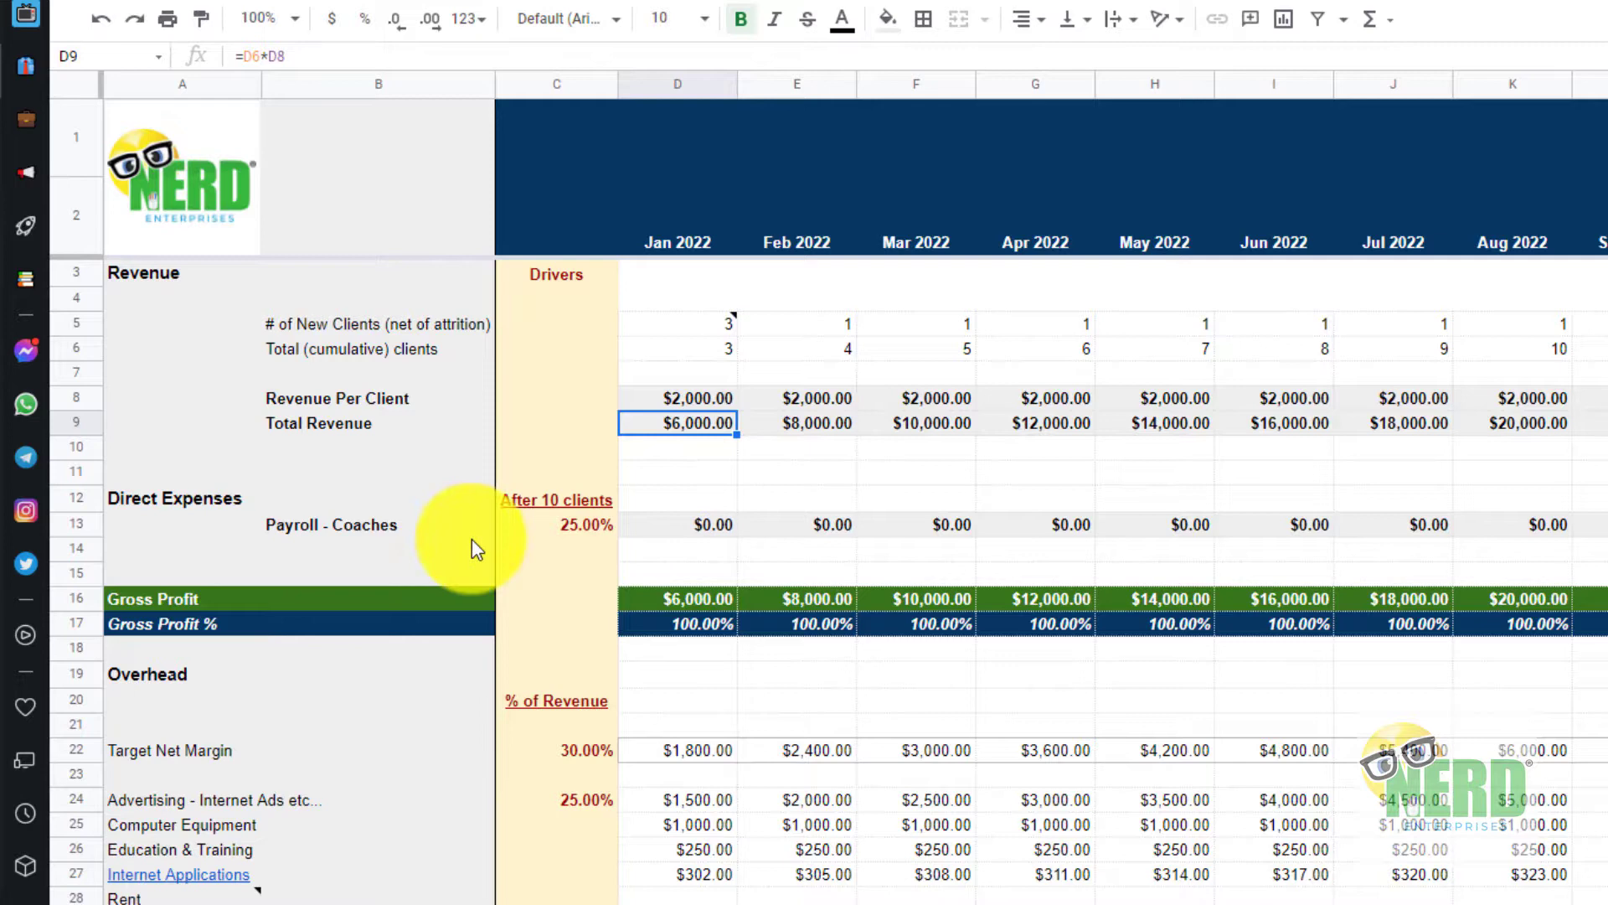
# Review the 25% coaching payroll driver and payroll figures from September 2022 through June 2023.
pyautogui.click(560, 528)
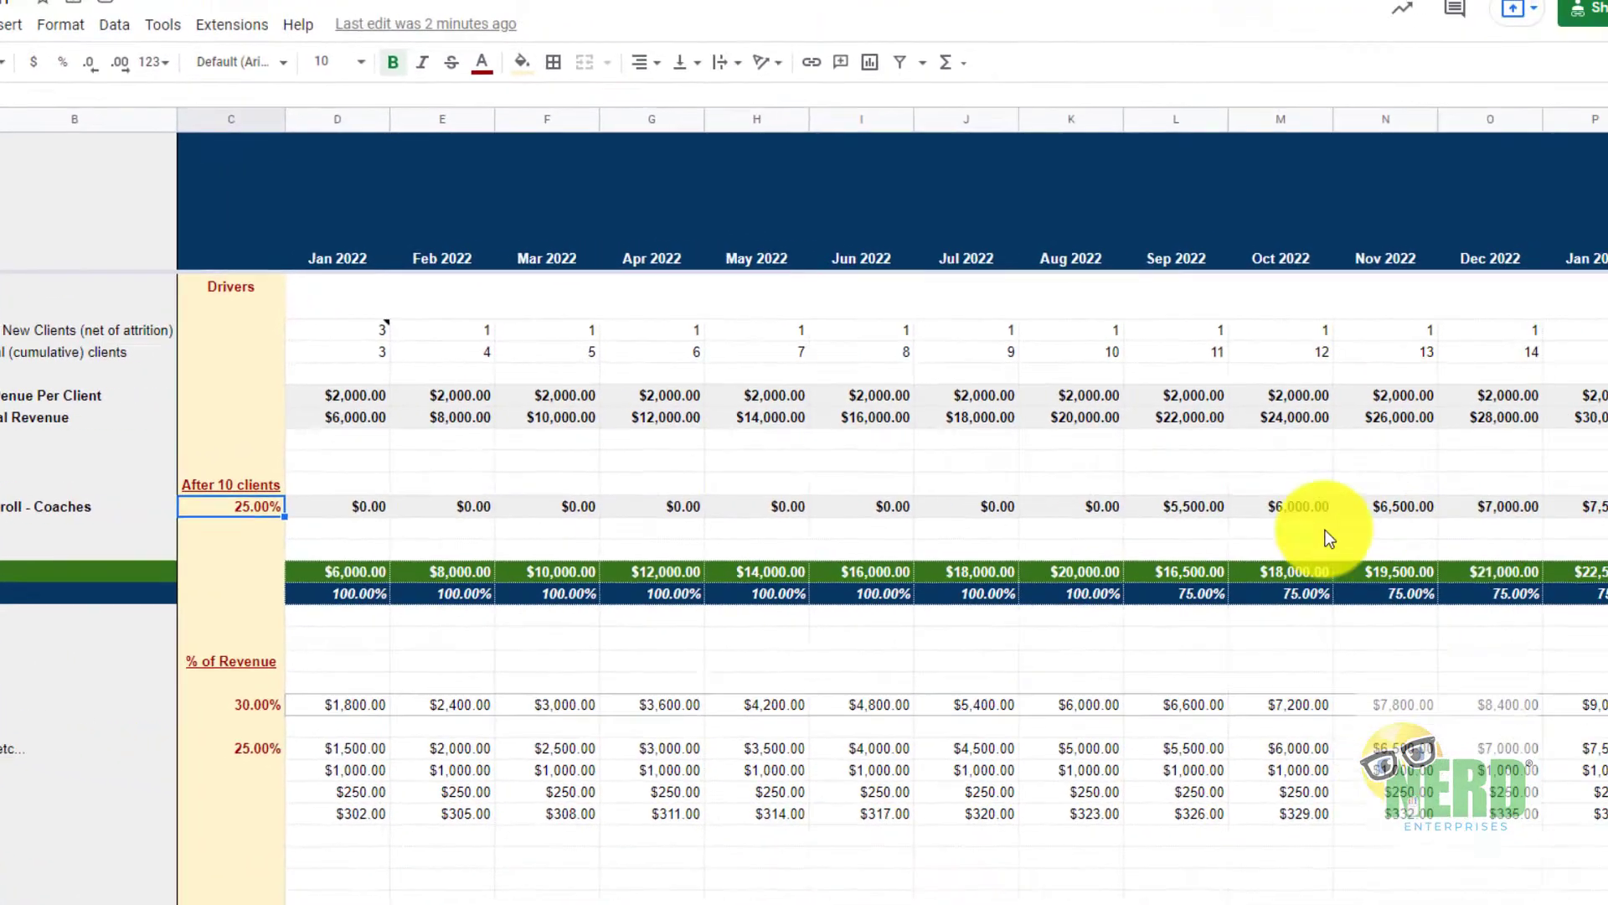
pyautogui.click(1196, 511)
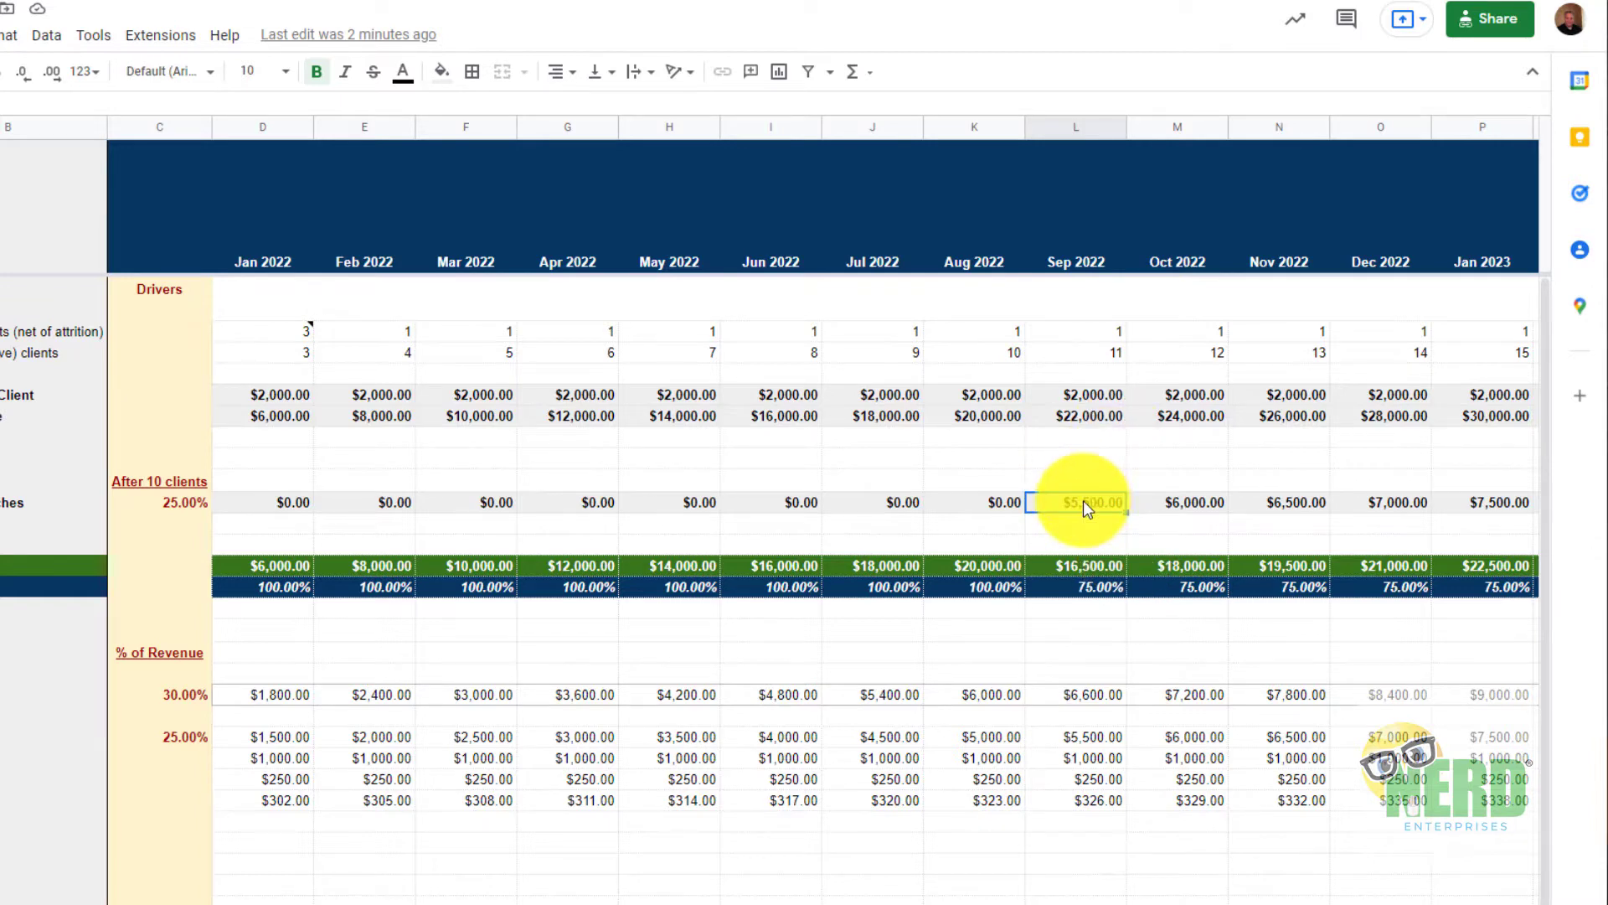
pyautogui.press('Right')
pyautogui.press('Right')
pyautogui.press('Right')
pyautogui.press('Right')
pyautogui.press('Right')
pyautogui.press('Right')
pyautogui.press('Right')
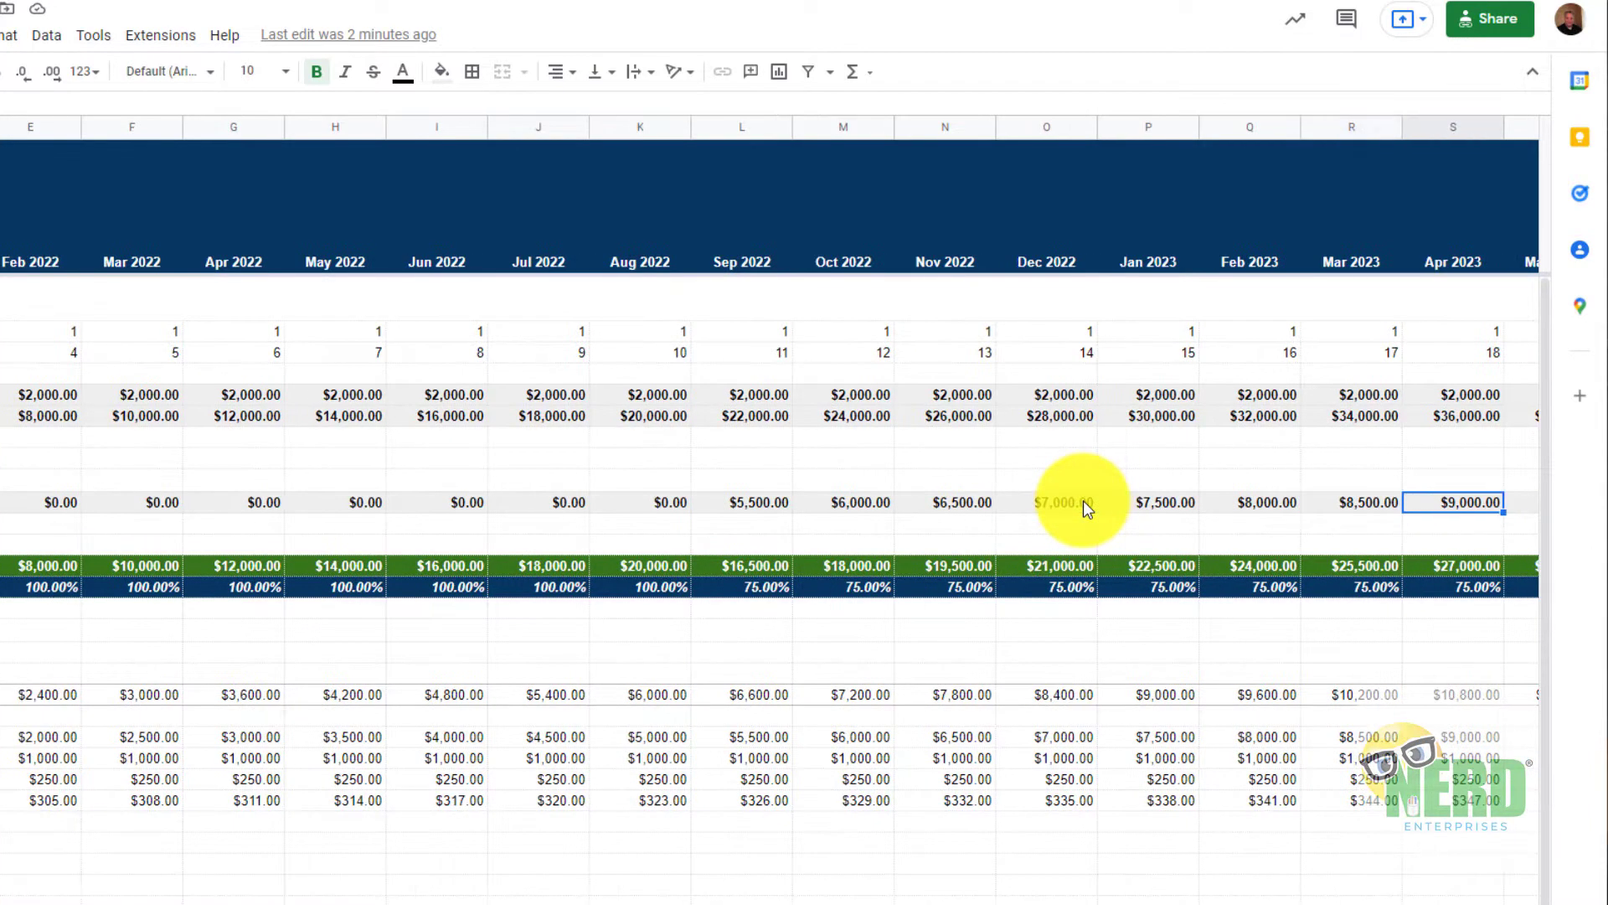
pyautogui.press('Right')
pyautogui.press('Right')
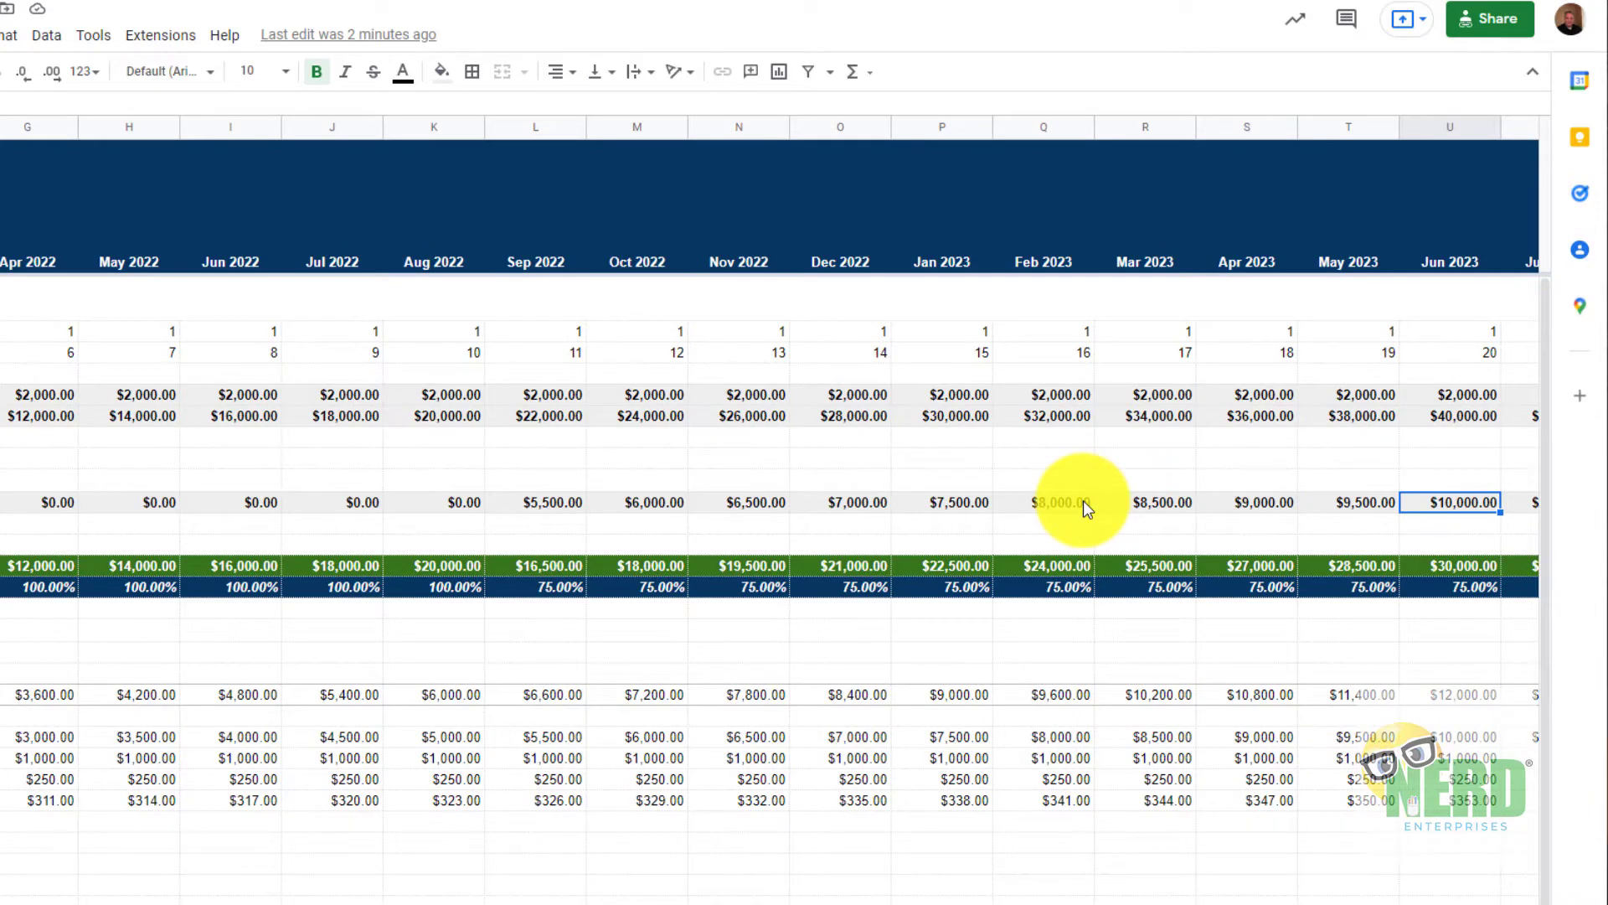
pyautogui.press('Up')
pyautogui.press('Up')
pyautogui.press('Up')
pyautogui.press('Up')
pyautogui.press('Down')
pyautogui.press('Down')
pyautogui.press('Down')
pyautogui.press('Down')
pyautogui.press('Home')
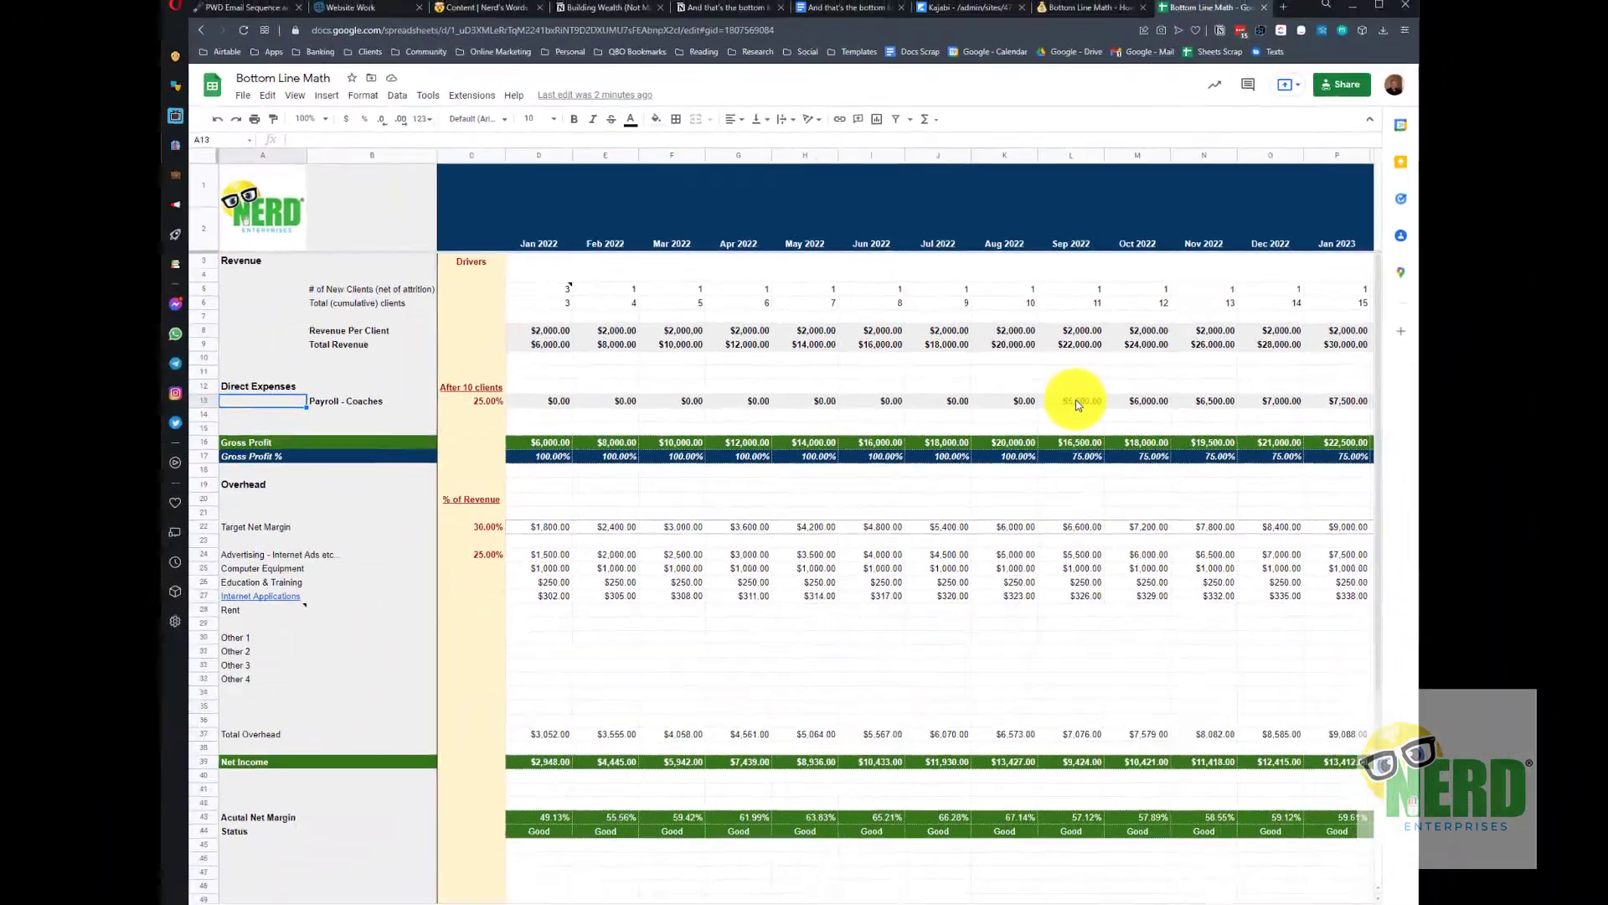
pyautogui.press('Right')
pyautogui.press('Right')
pyautogui.press('Right')
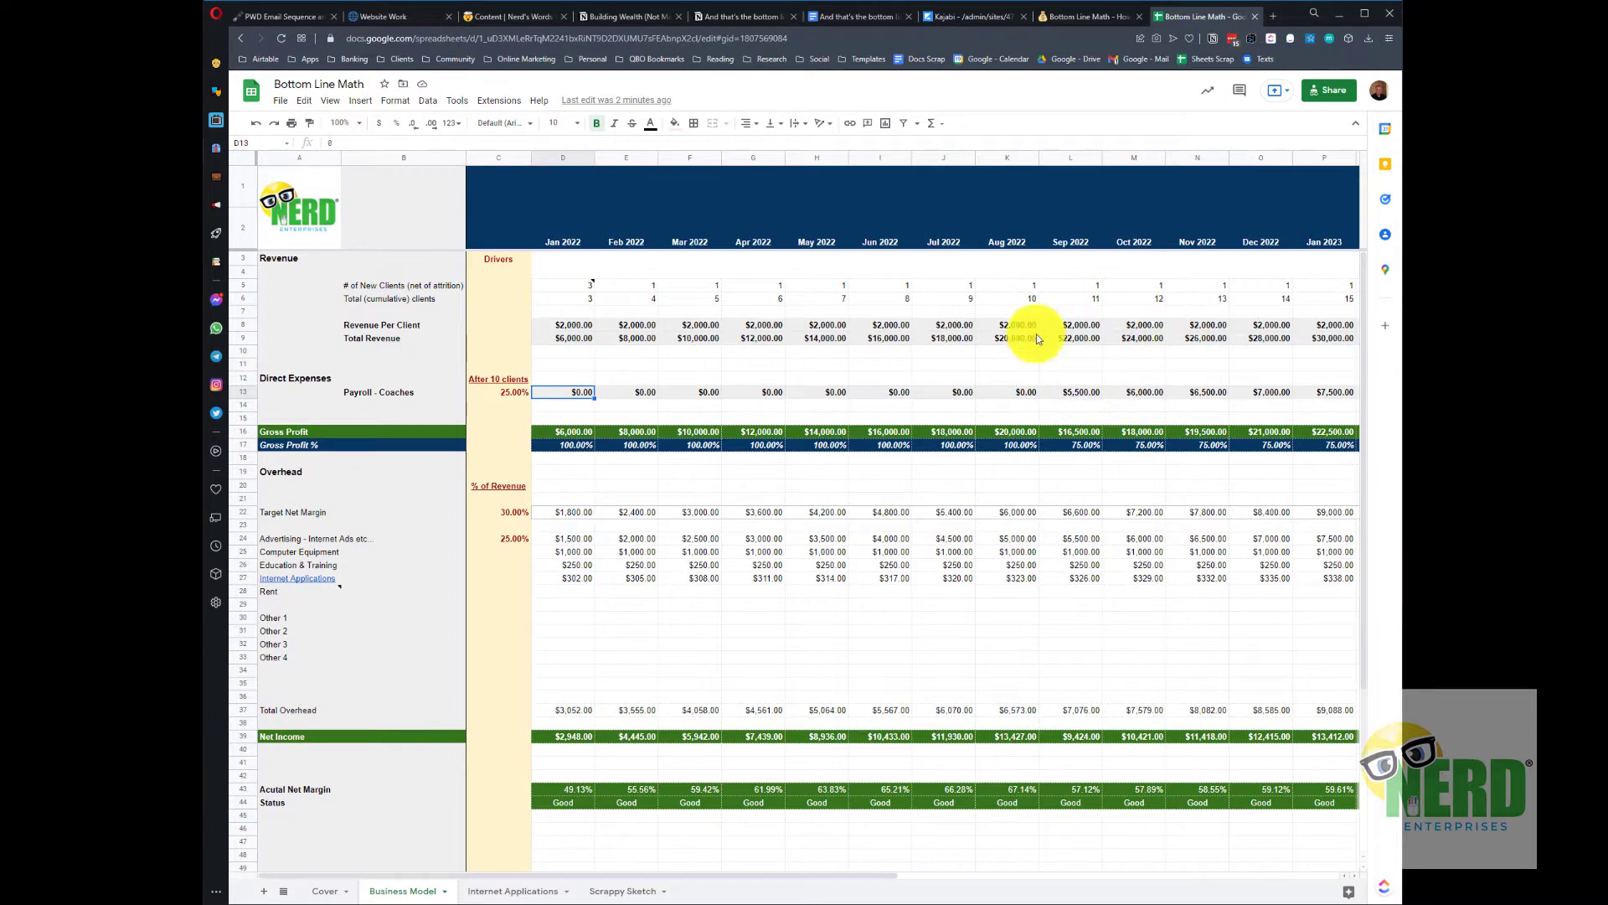
pyautogui.click(1076, 394)
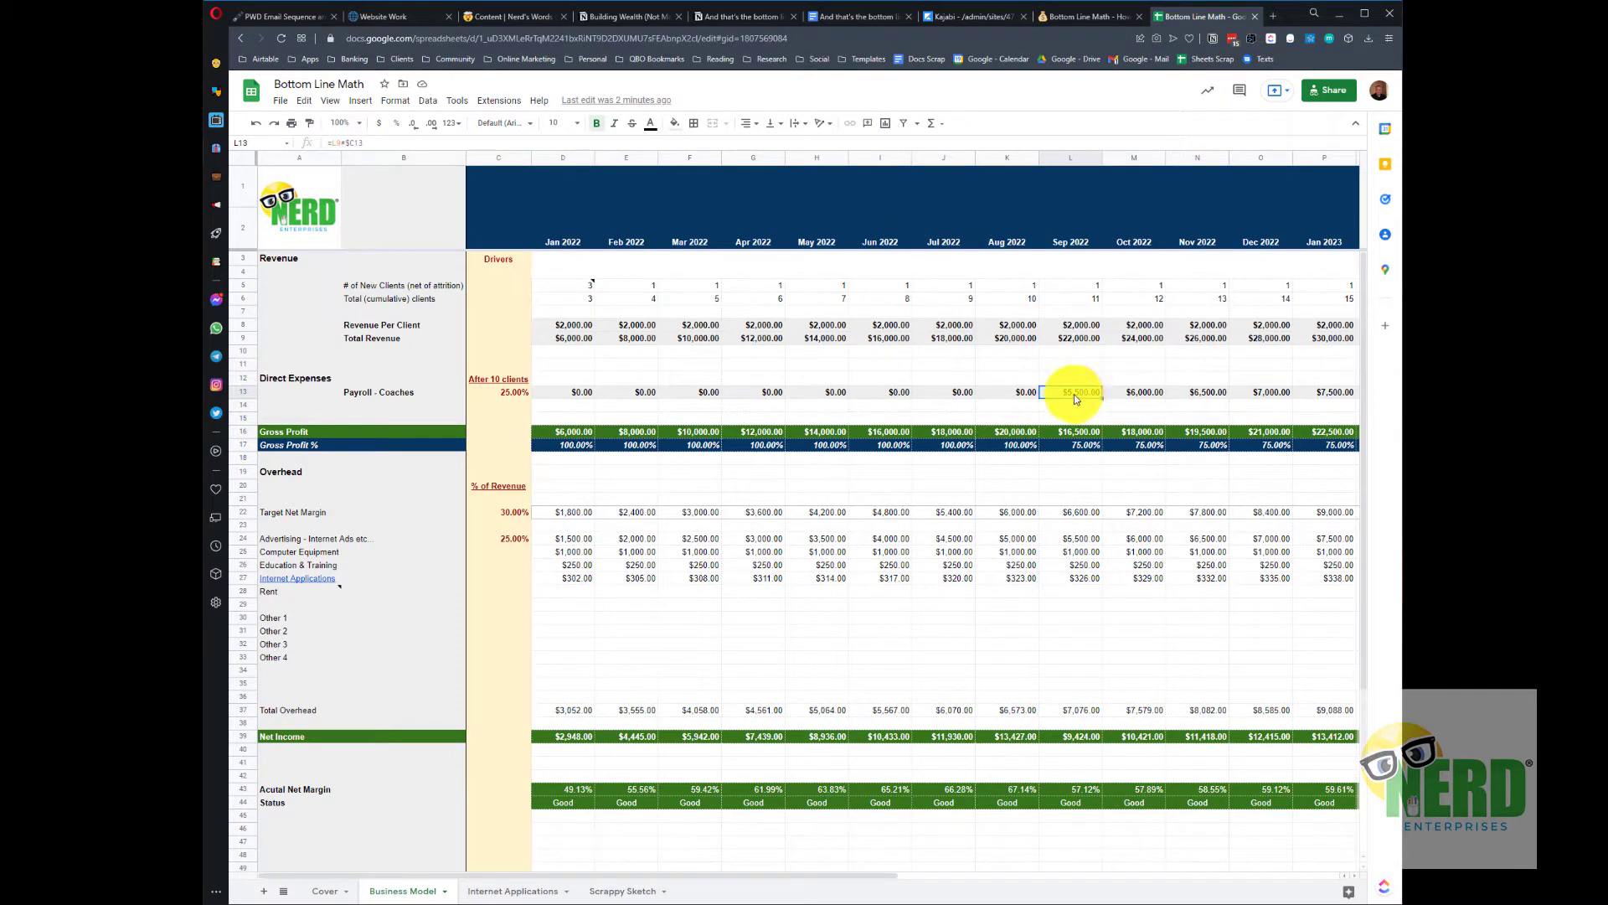
# Inspect the Overhead % of Revenue heading, 30% target net margin, and January's gross profit.
pyautogui.click(293, 471)
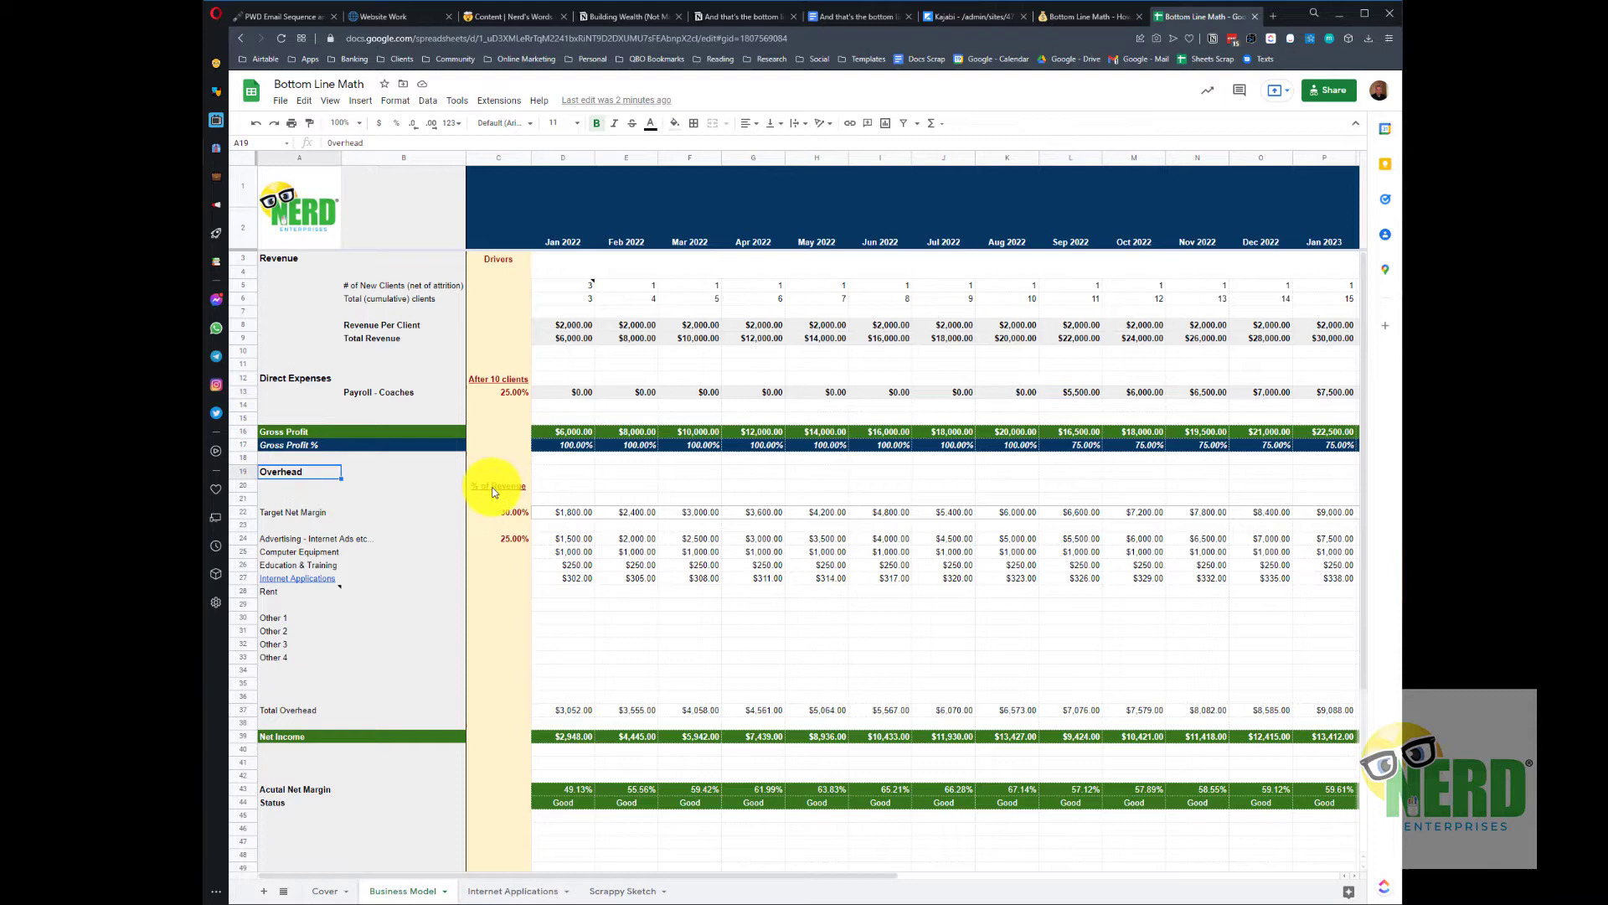
pyautogui.click(494, 490)
pyautogui.click(497, 511)
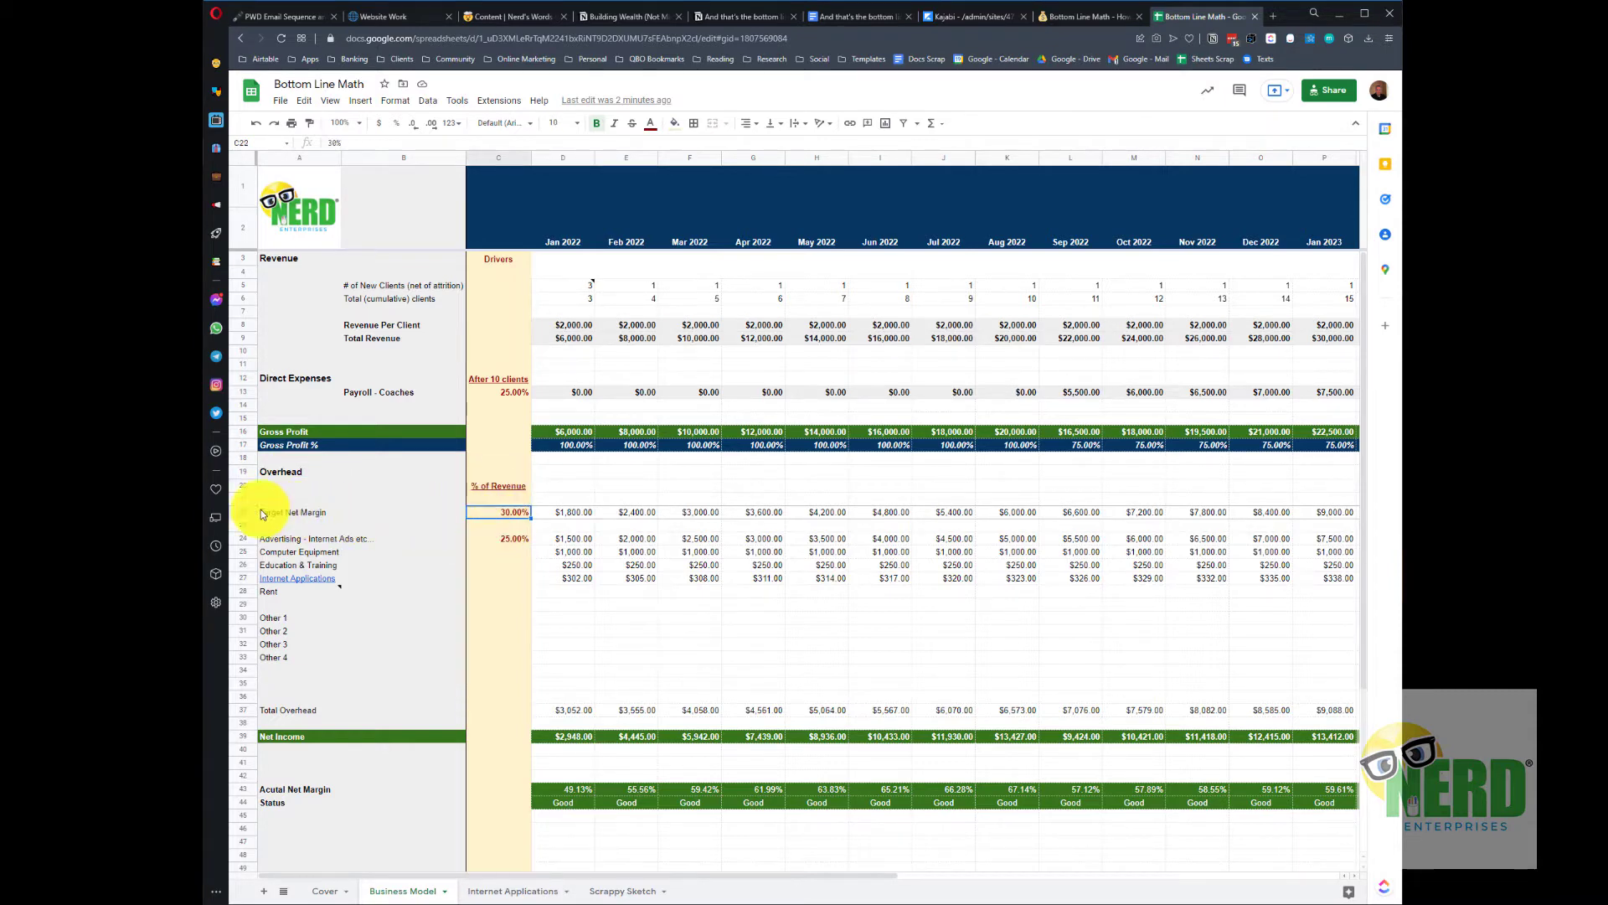
pyautogui.click(243, 511)
pyautogui.click(564, 515)
pyautogui.click(507, 512)
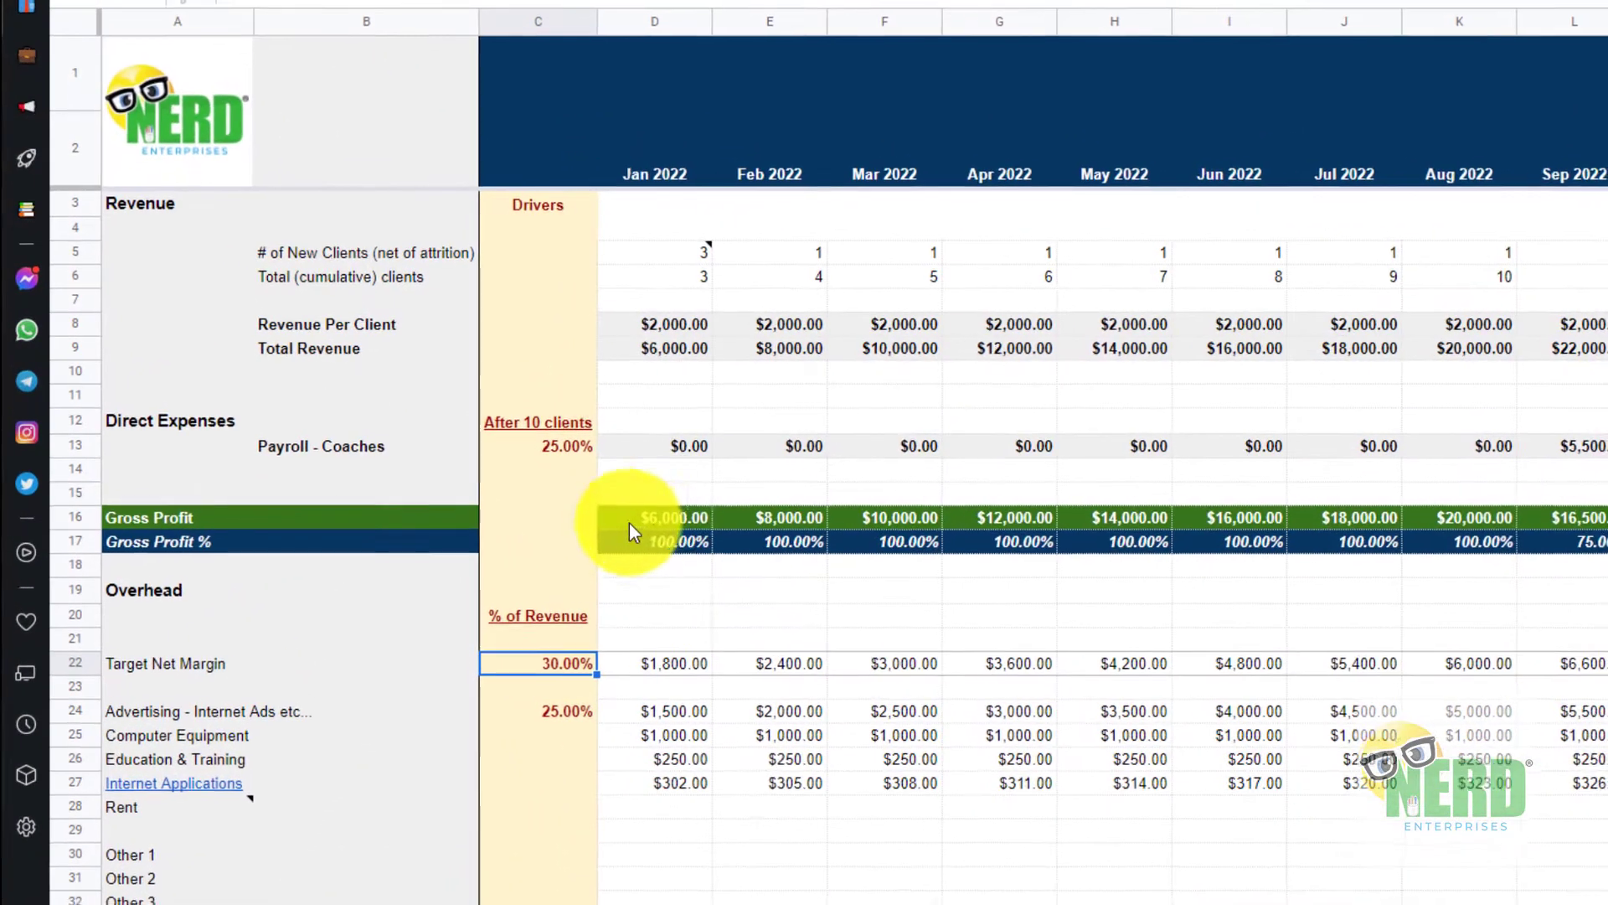
pyautogui.click(652, 525)
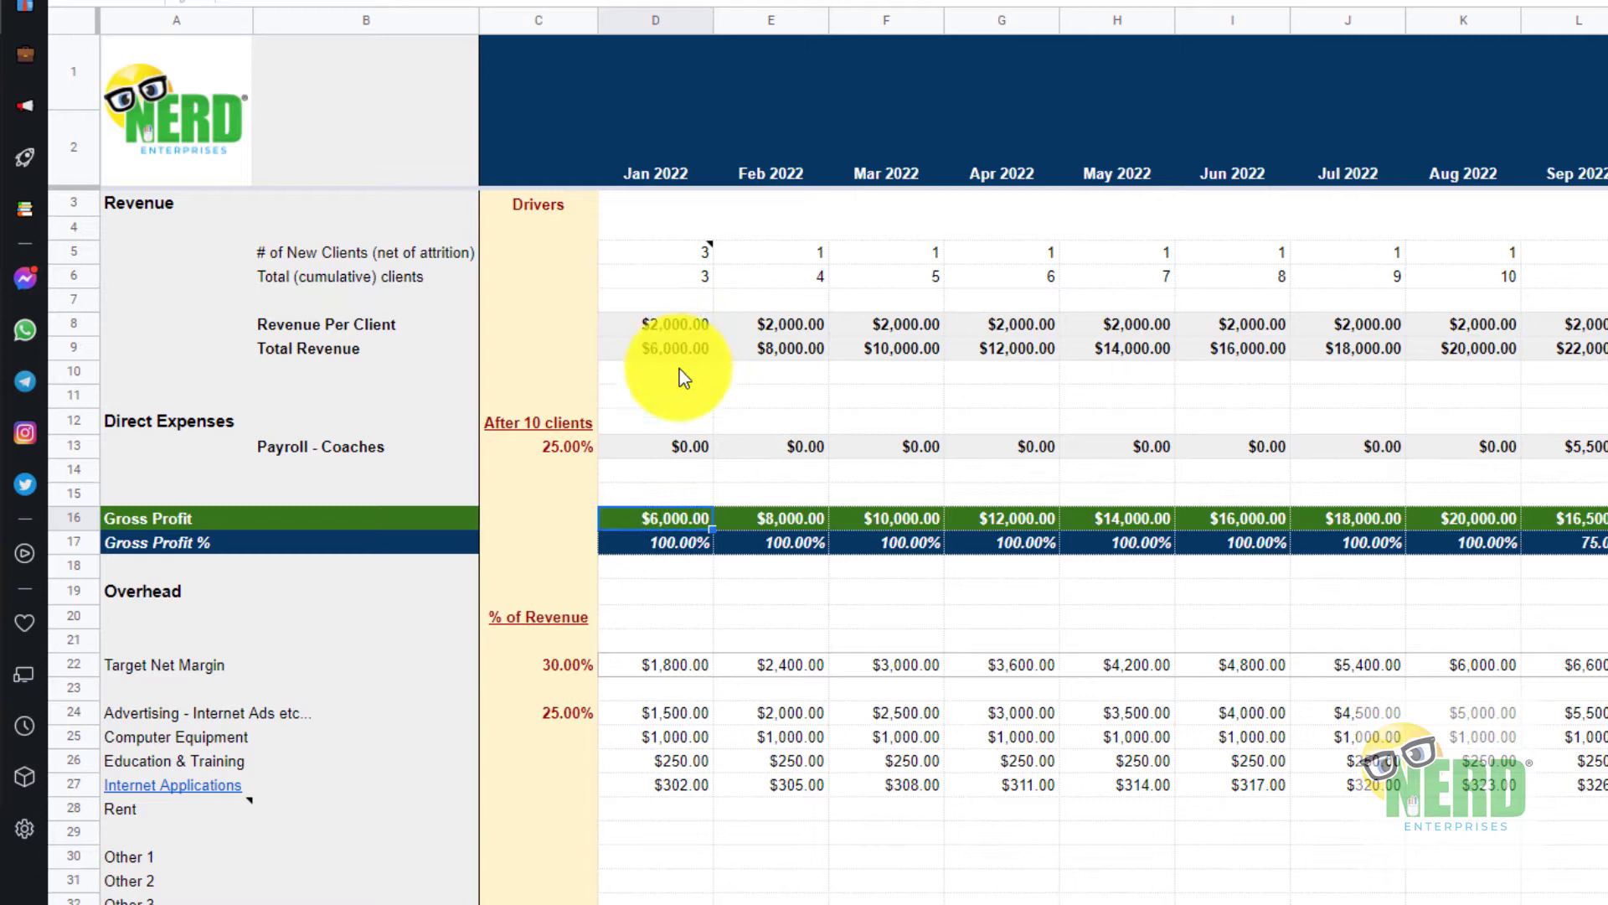
# Check January's total overhead, net income, actual net margin and the net income formula.
pyautogui.scroll(-5, 675, 560)
pyautogui.click(674, 549)
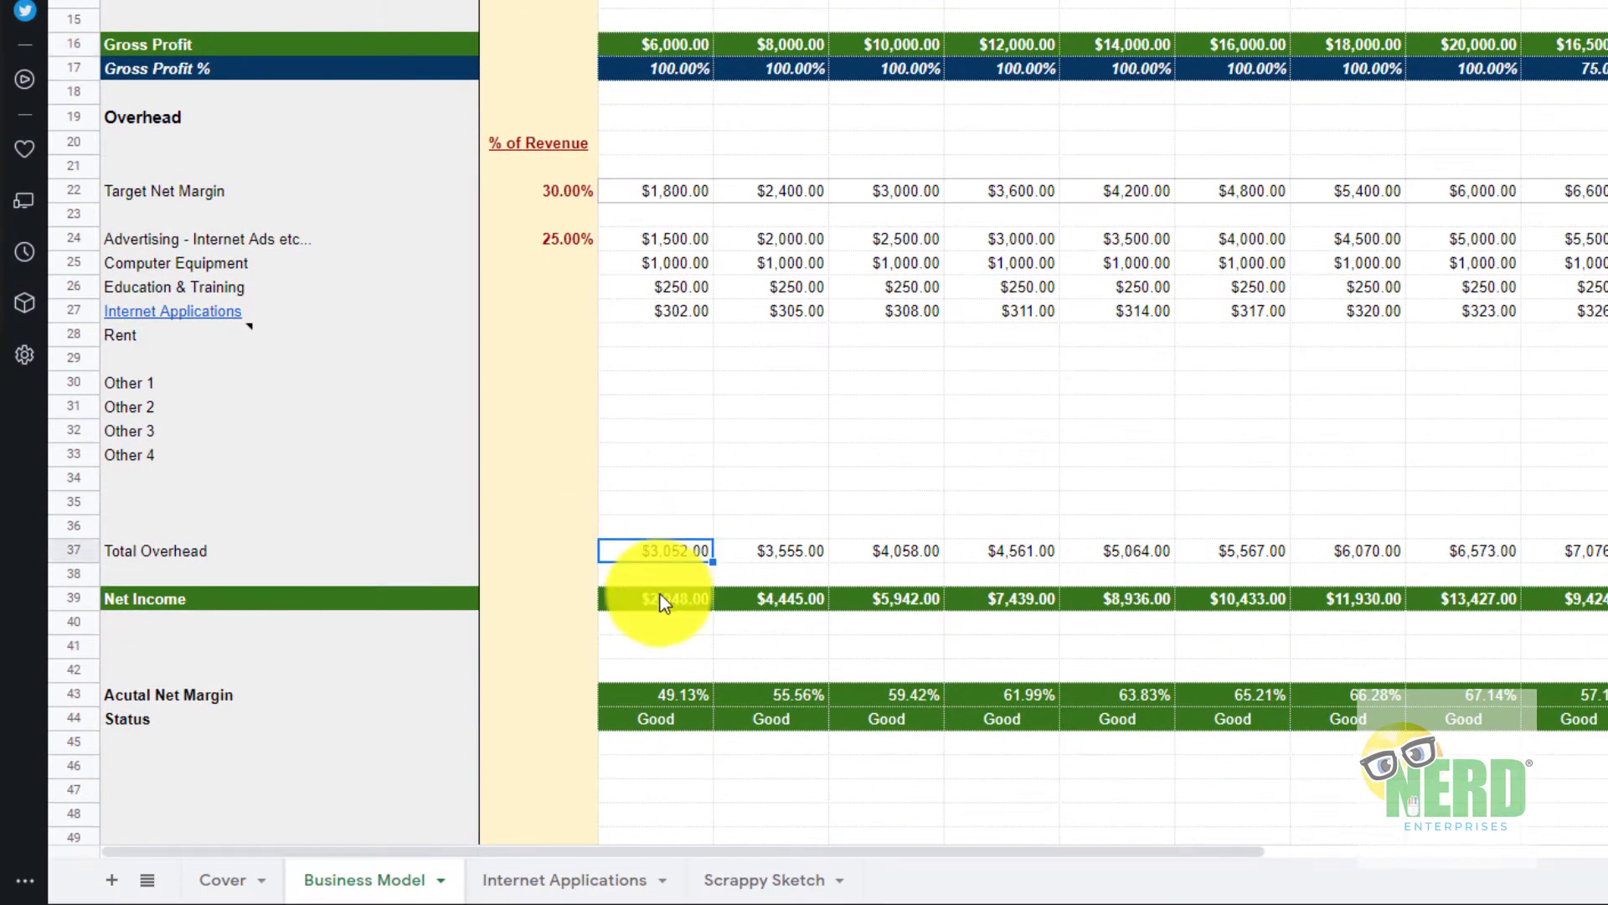
pyautogui.click(662, 600)
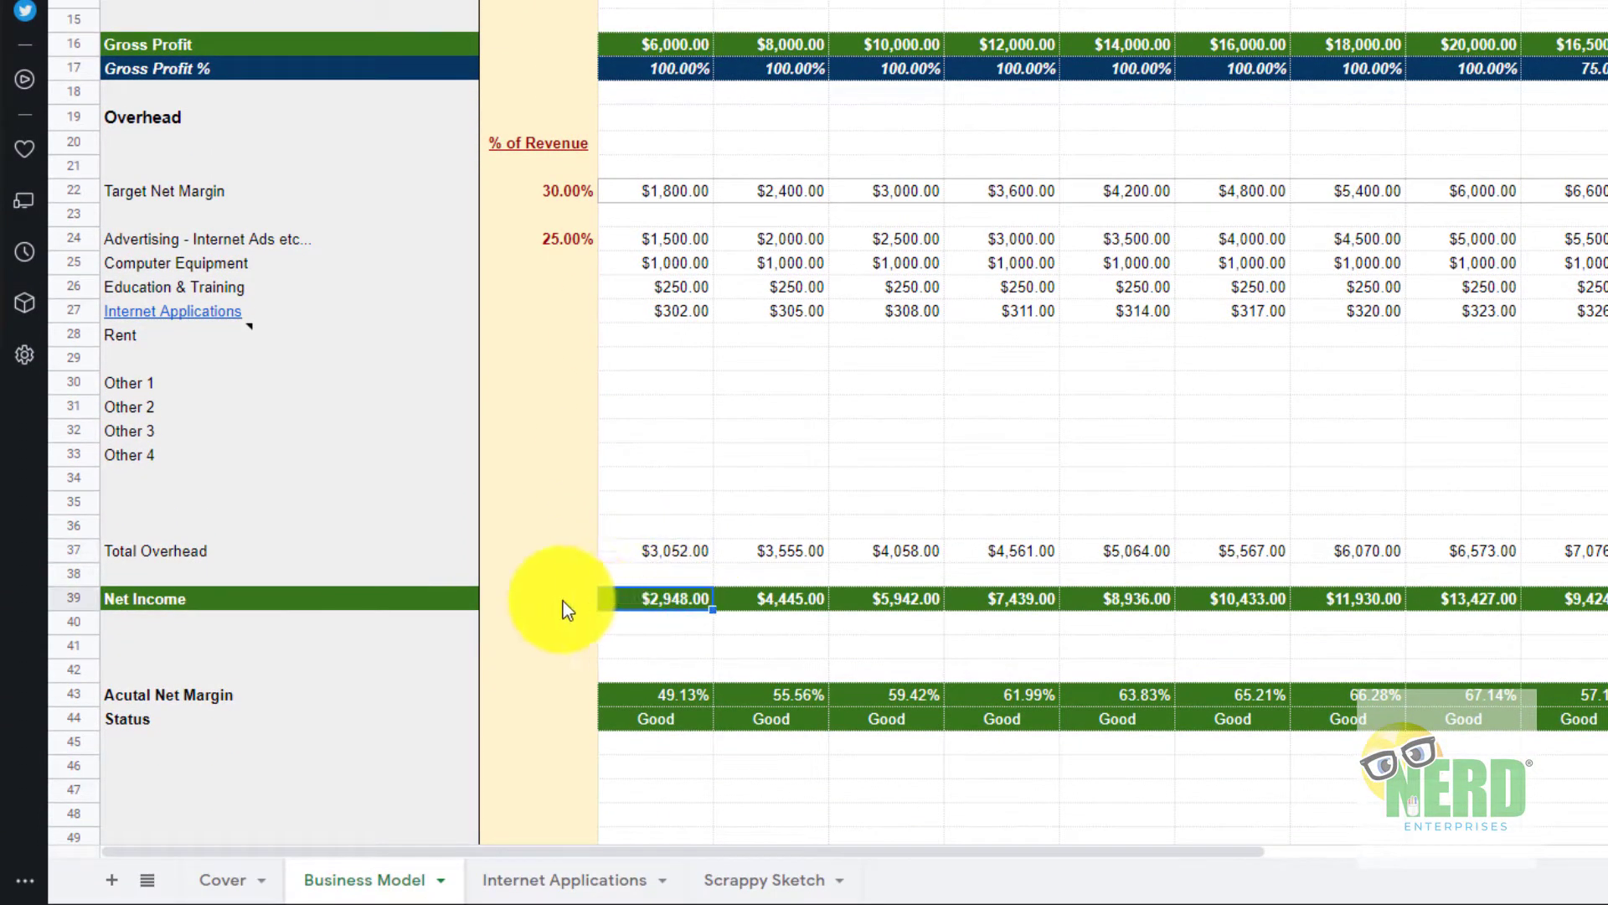
pyautogui.click(640, 696)
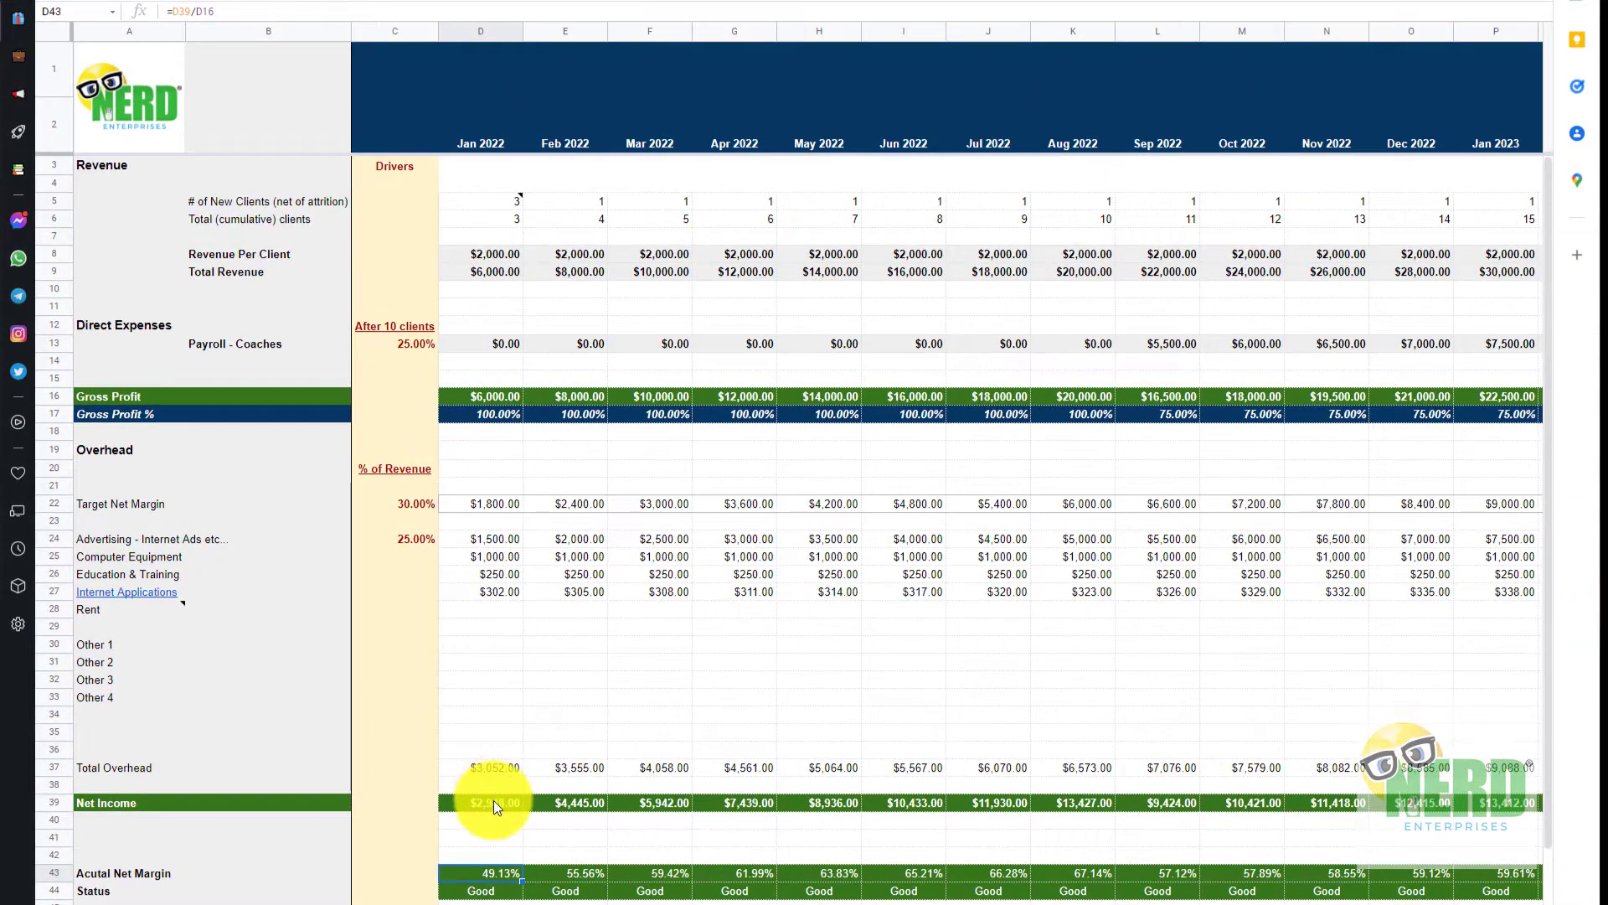
pyautogui.click(494, 802)
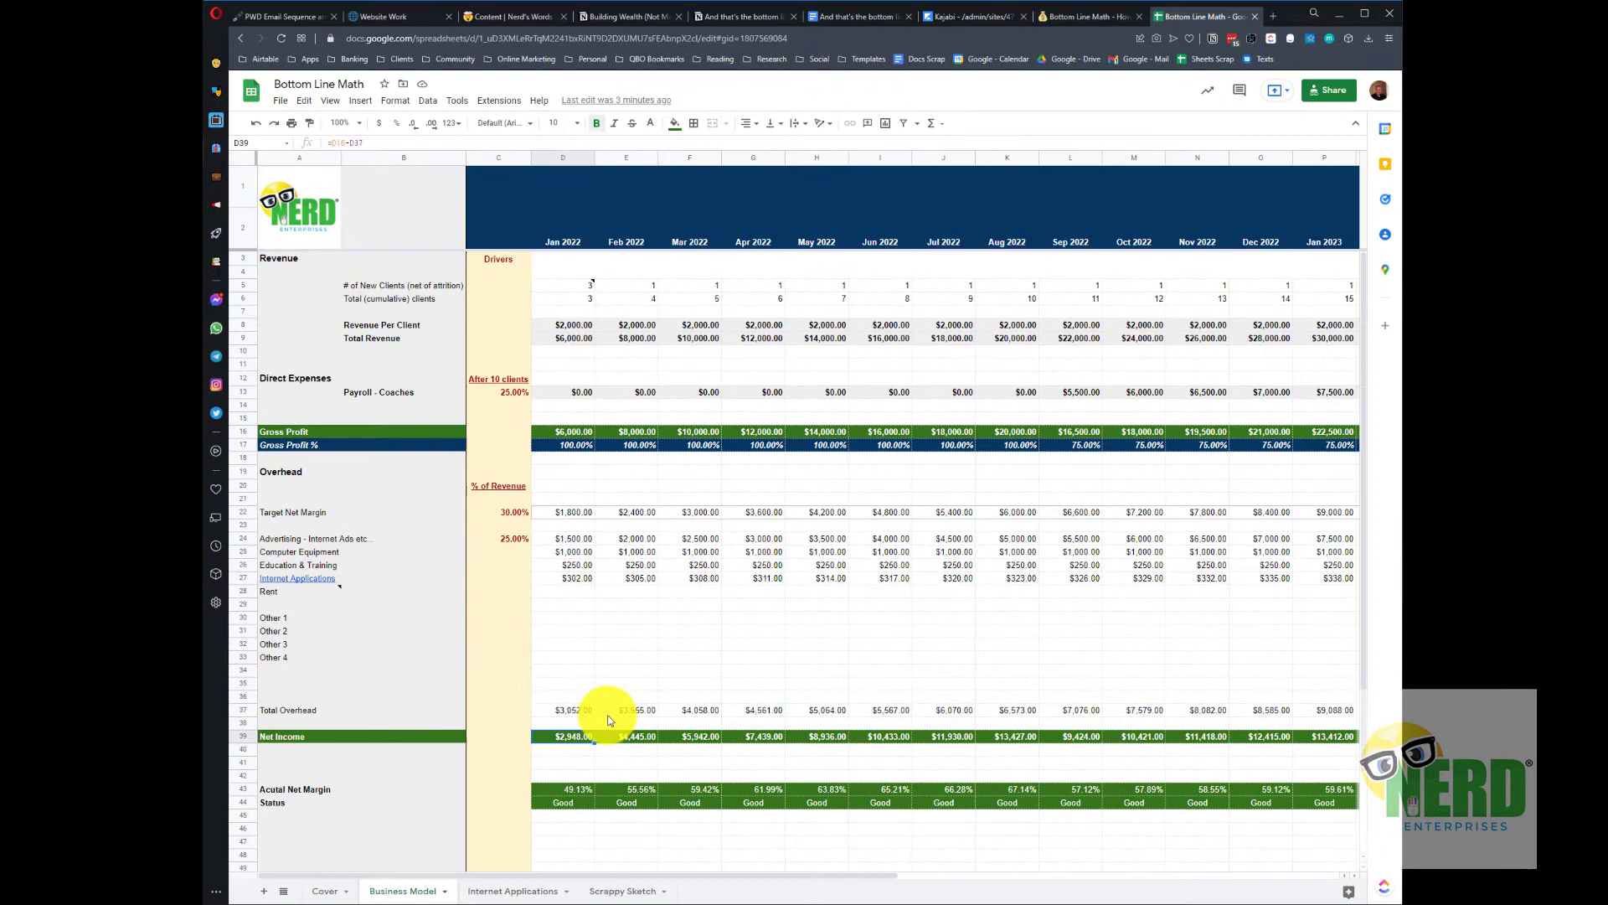
# Inspect the empty rent cell, 25% advertising driver and formula, and January computer equipment cost.
pyautogui.click(571, 593)
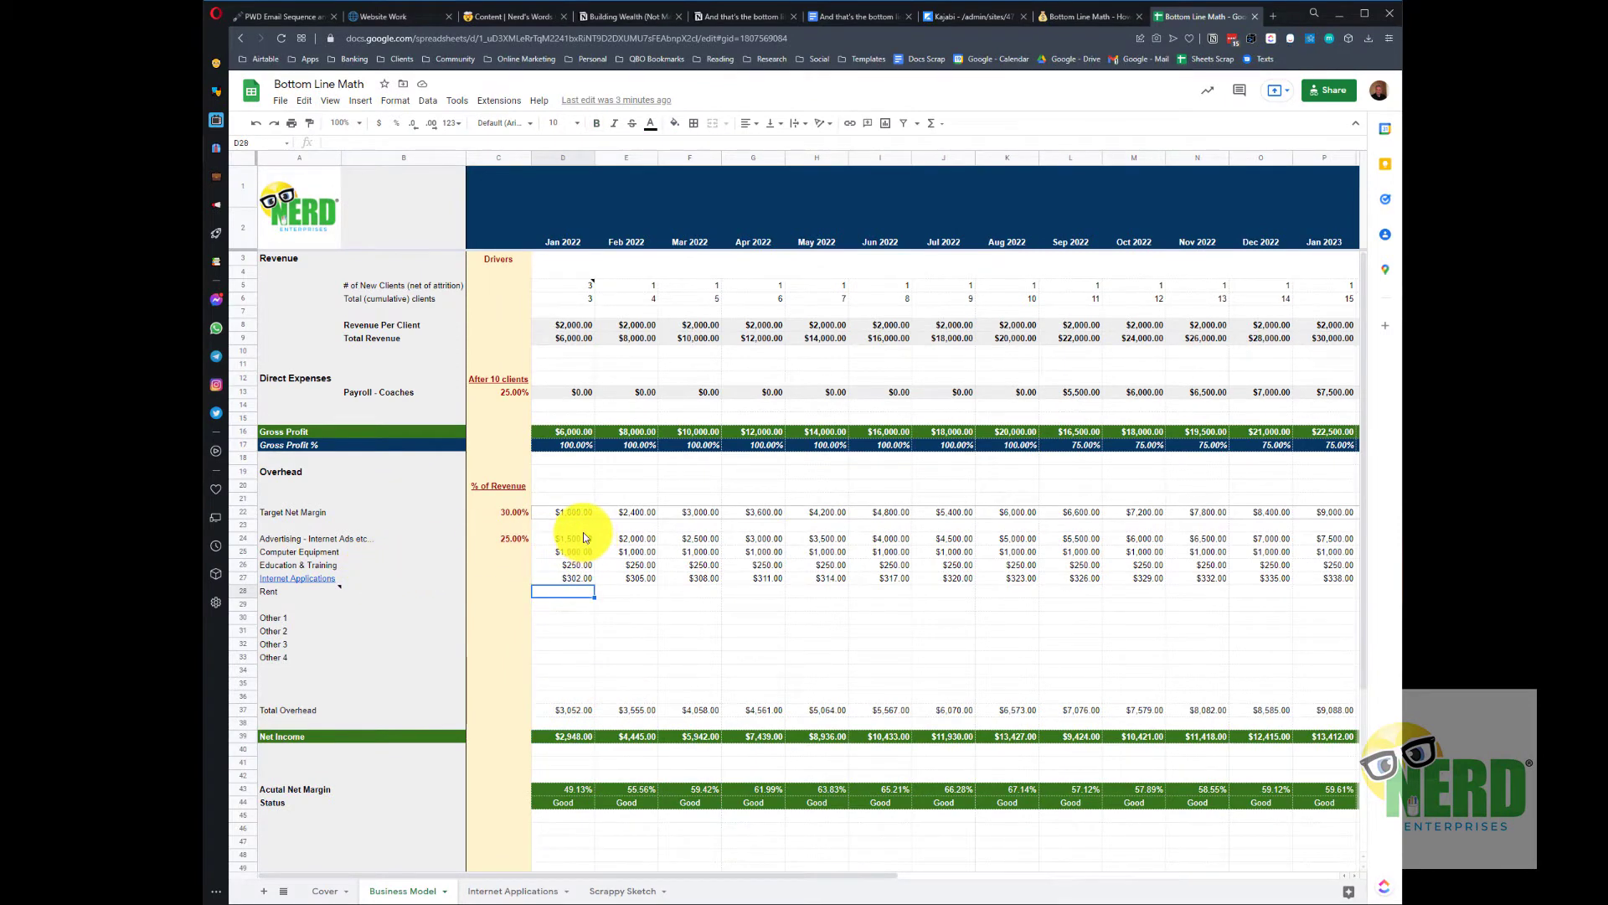
pyautogui.click(500, 540)
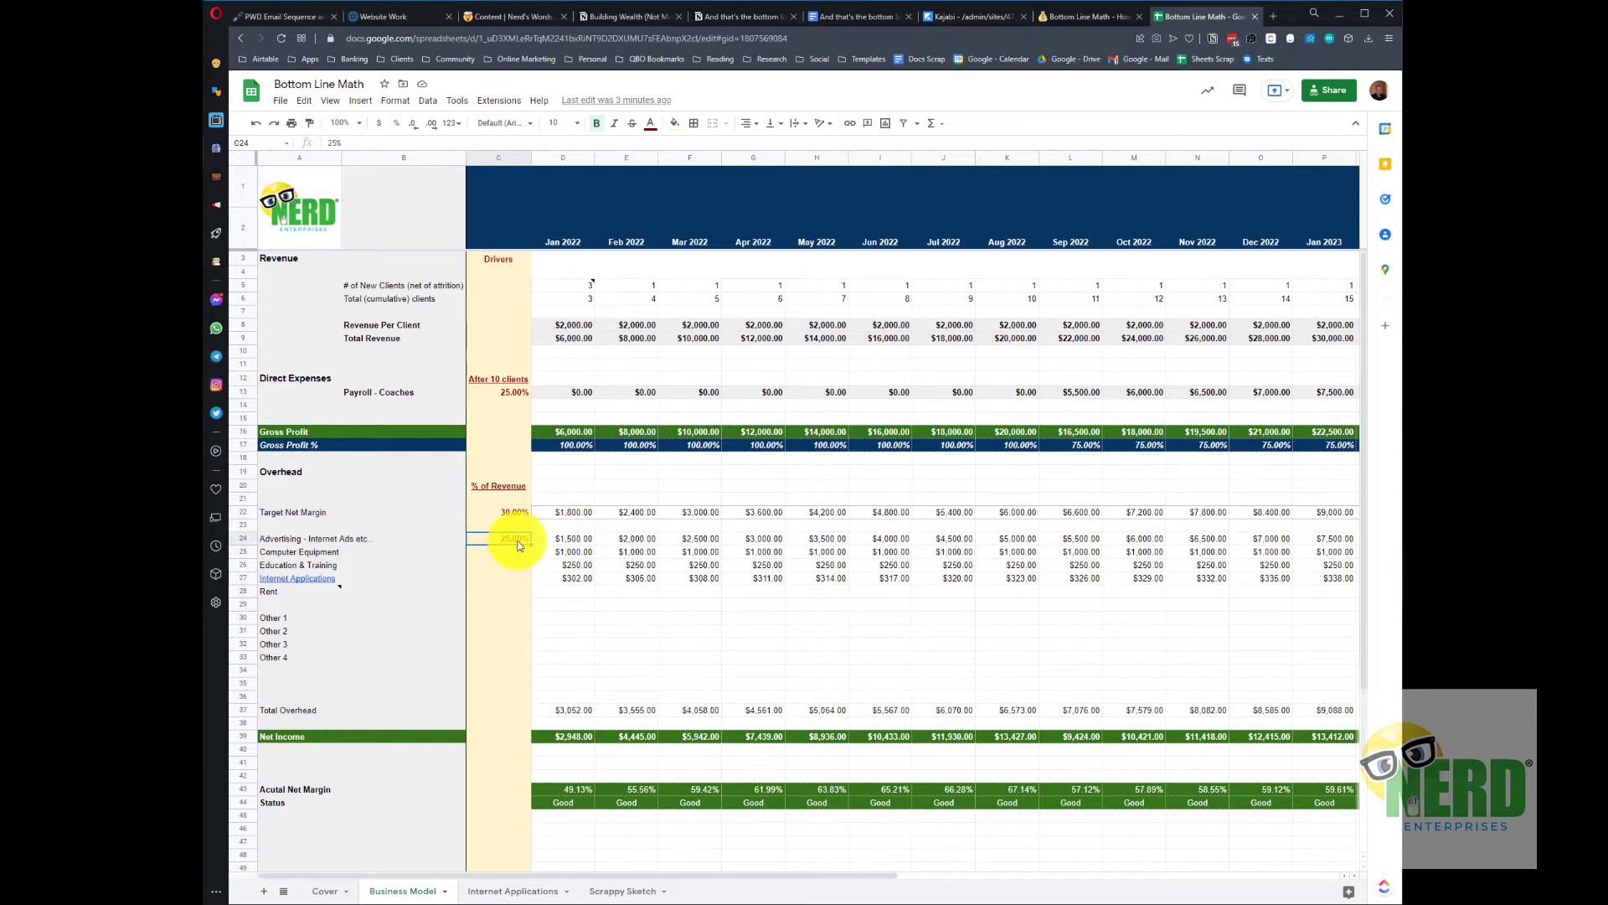
pyautogui.click(577, 540)
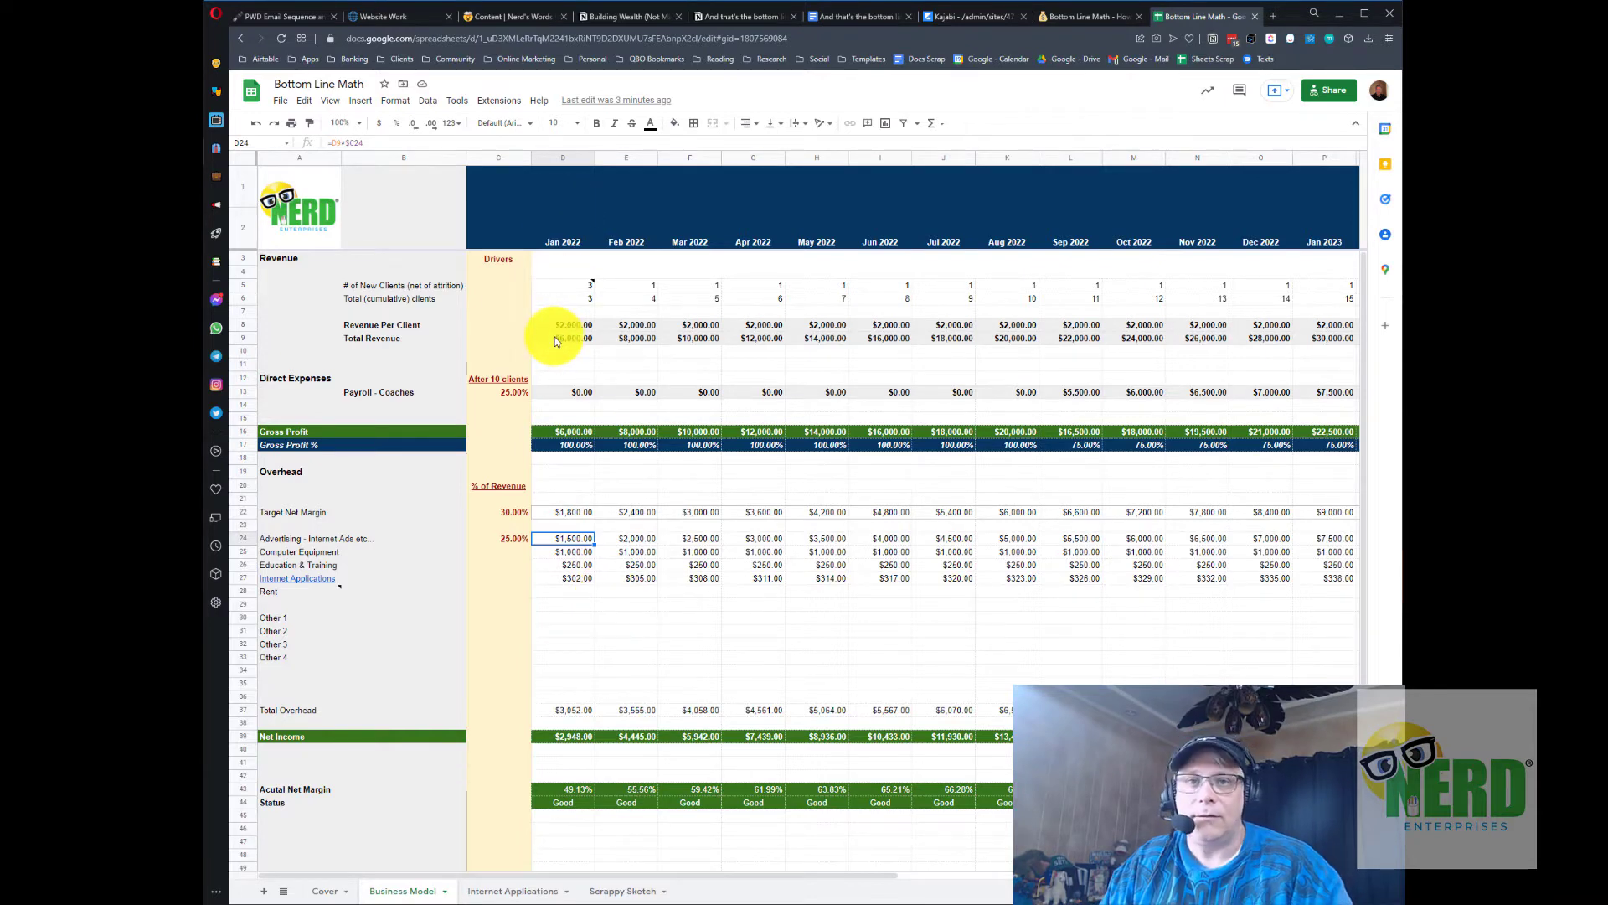
pyautogui.click(556, 550)
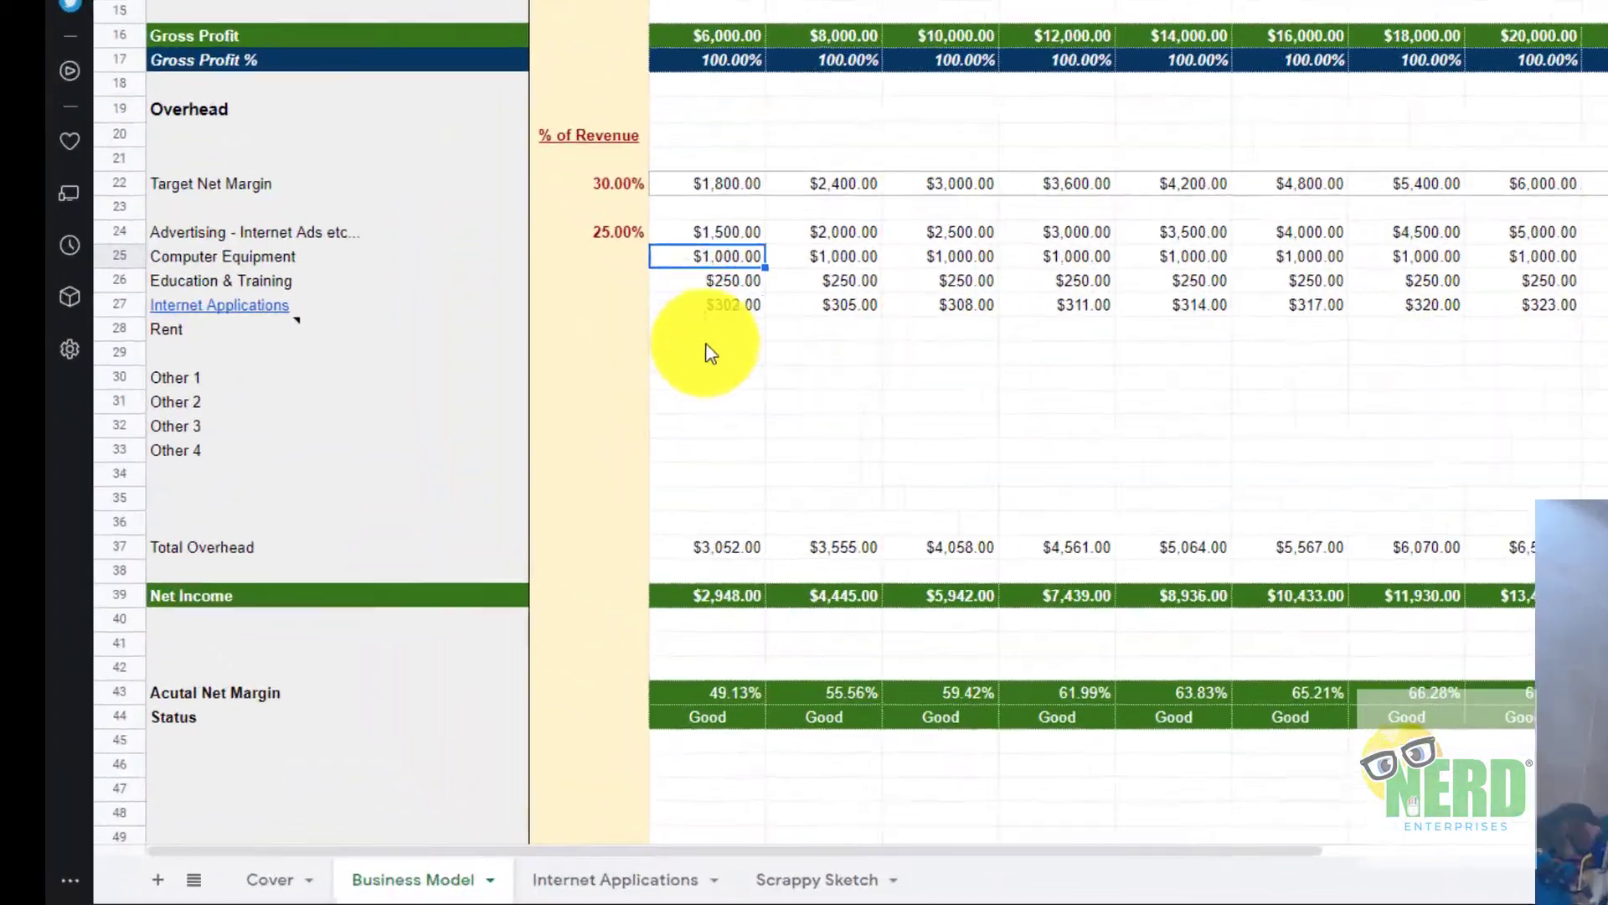
# Test a $2,500 Other 1 expense against net margin and Below Target status, then clear it.
pyautogui.click(572, 601)
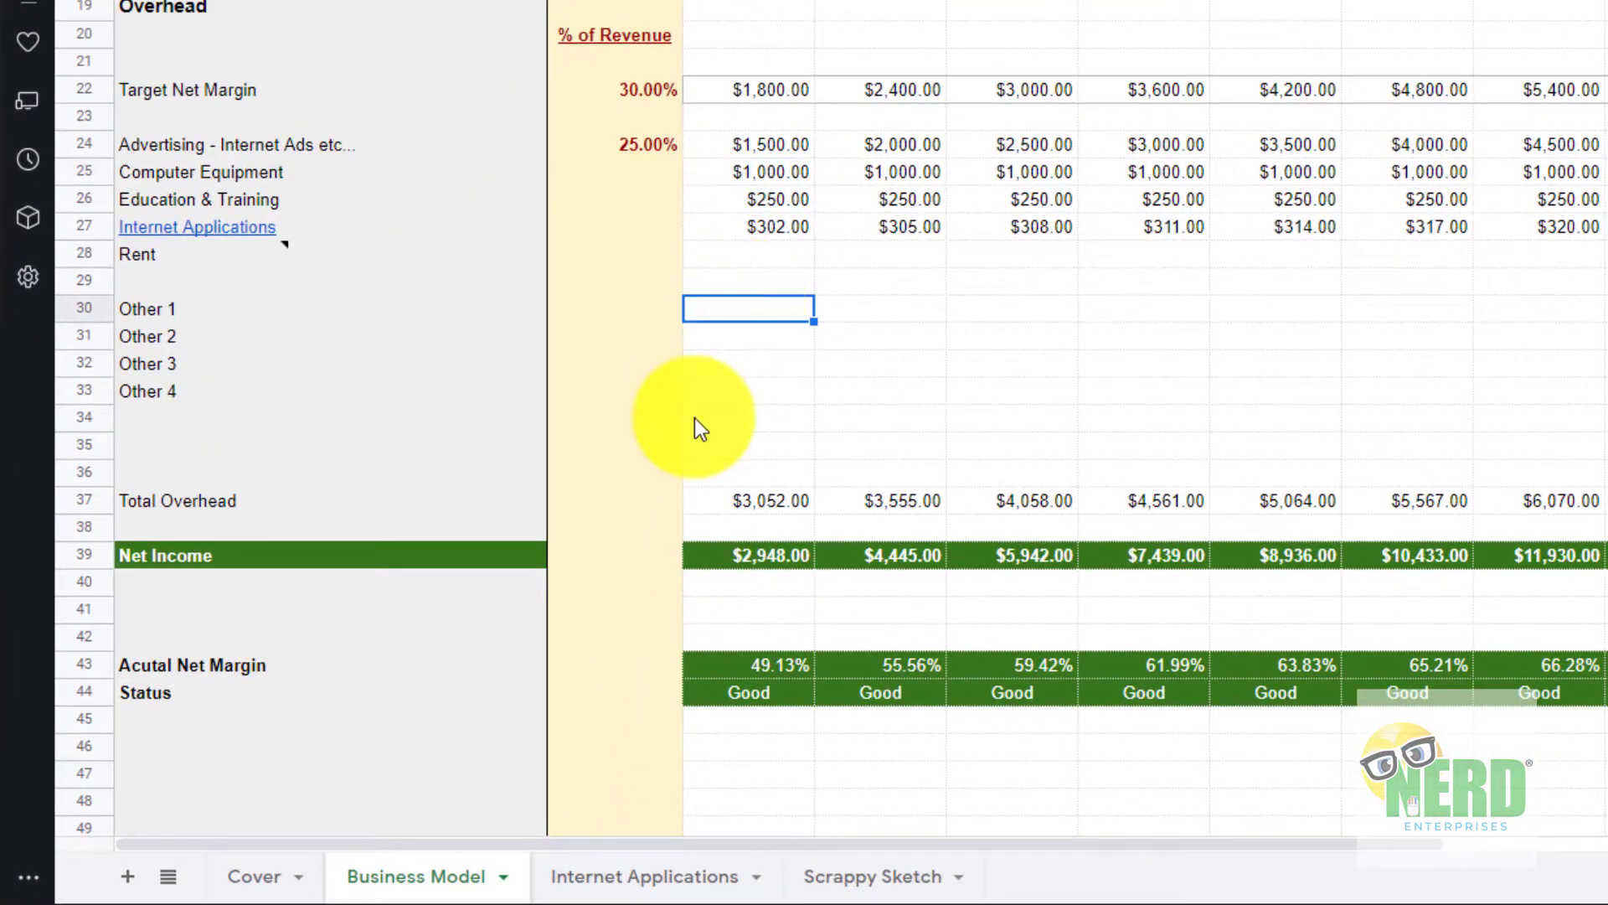
pyautogui.write('2500')
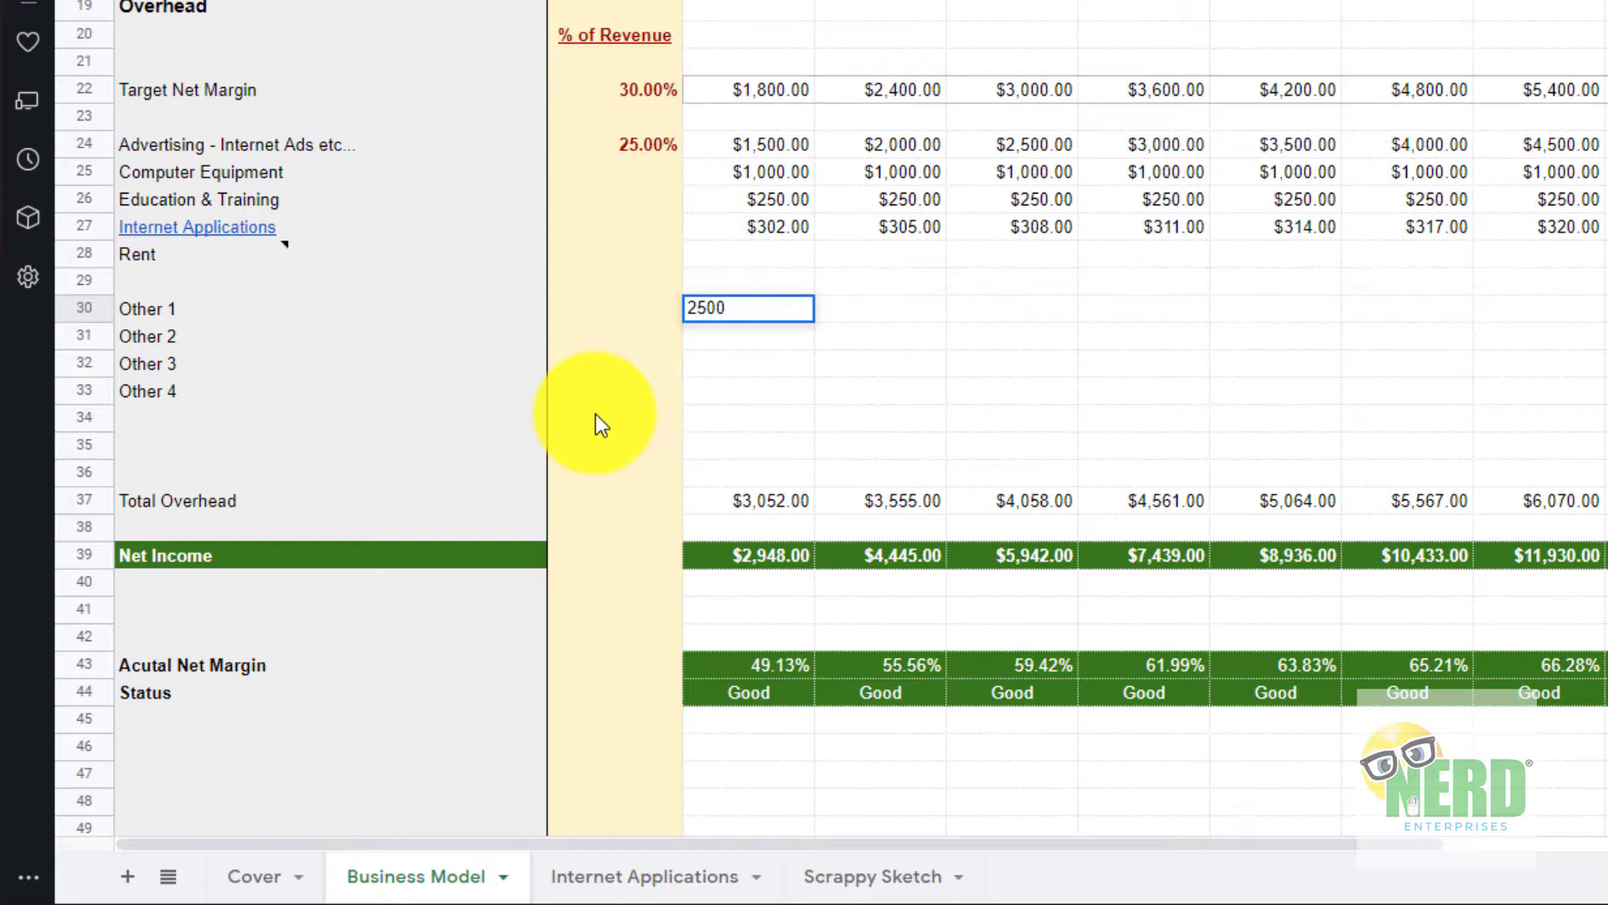
pyautogui.press('Return')
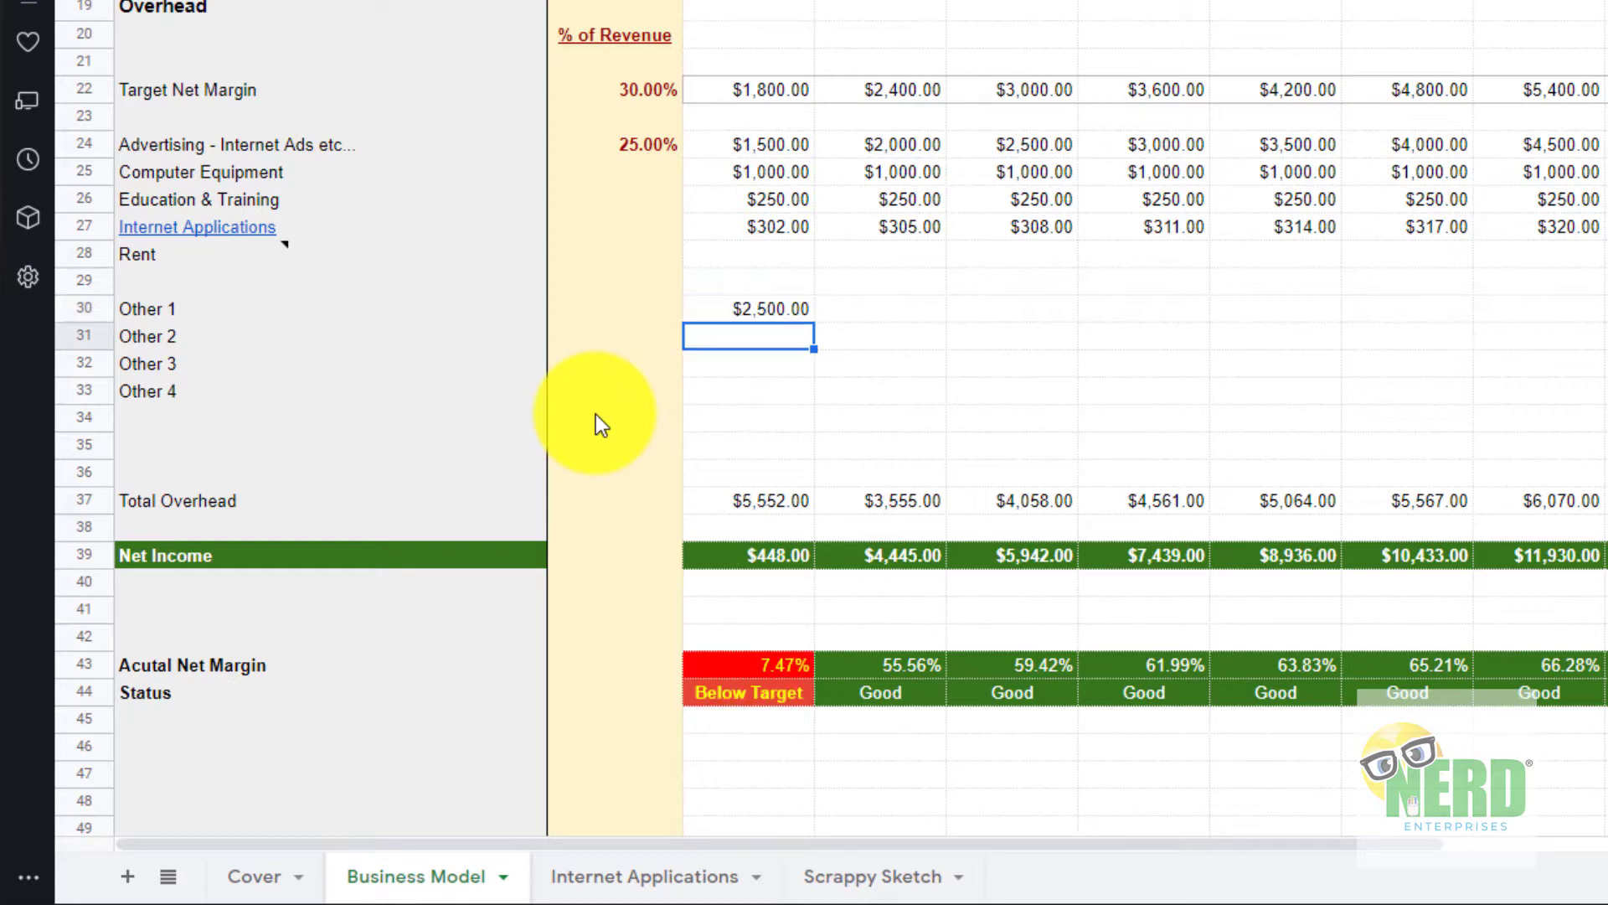
pyautogui.click(710, 674)
pyautogui.scroll(-1, 729, 691)
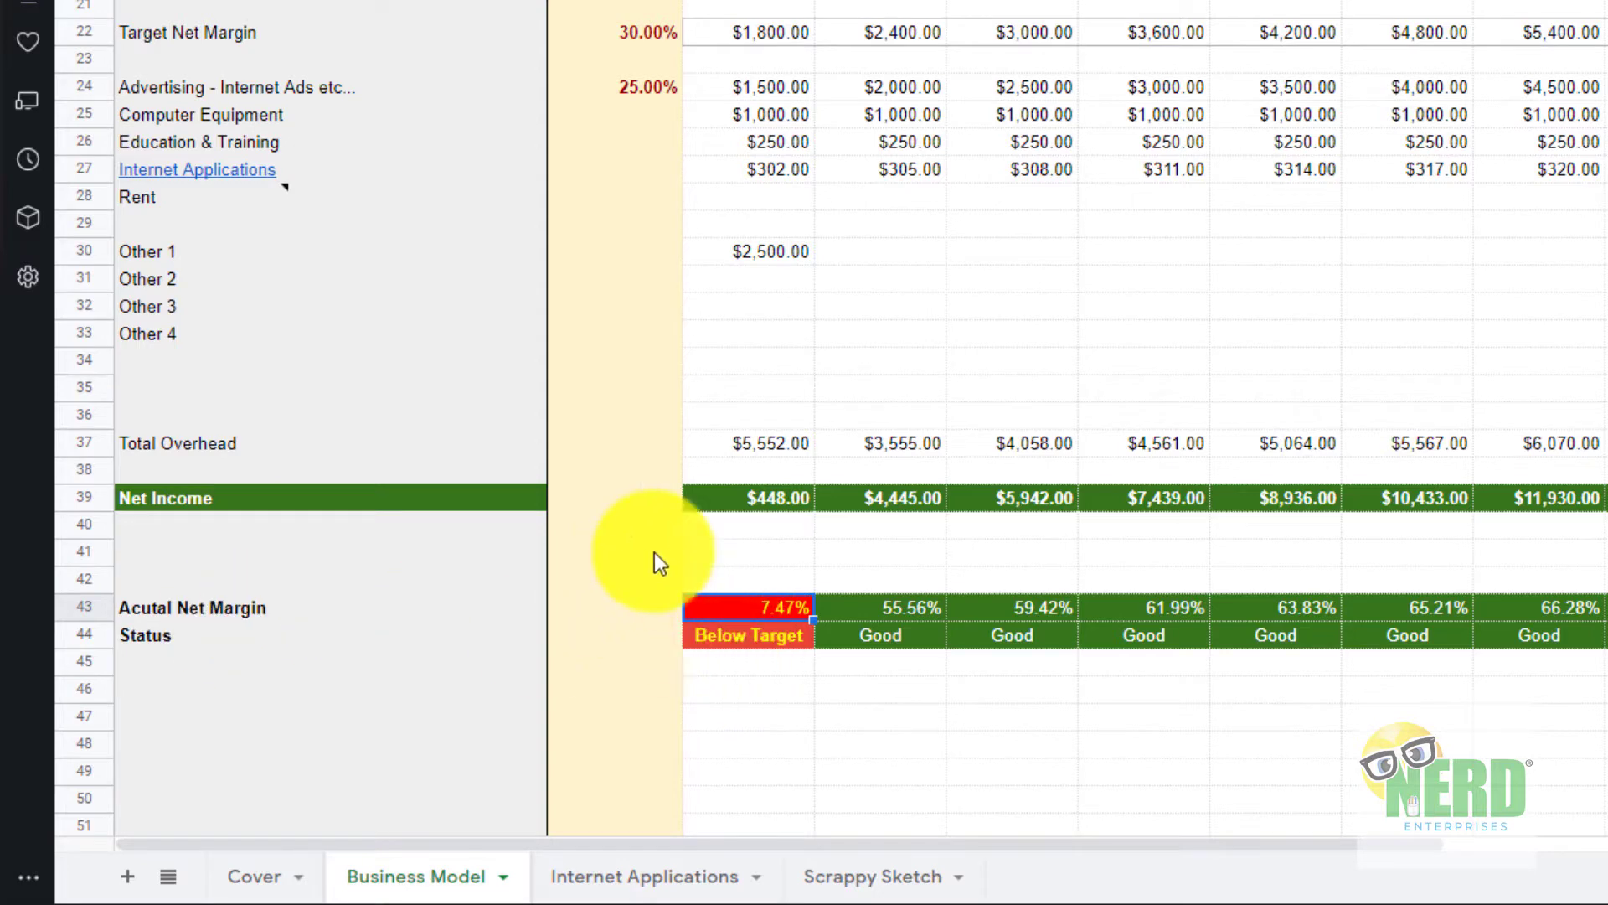
pyautogui.click(729, 642)
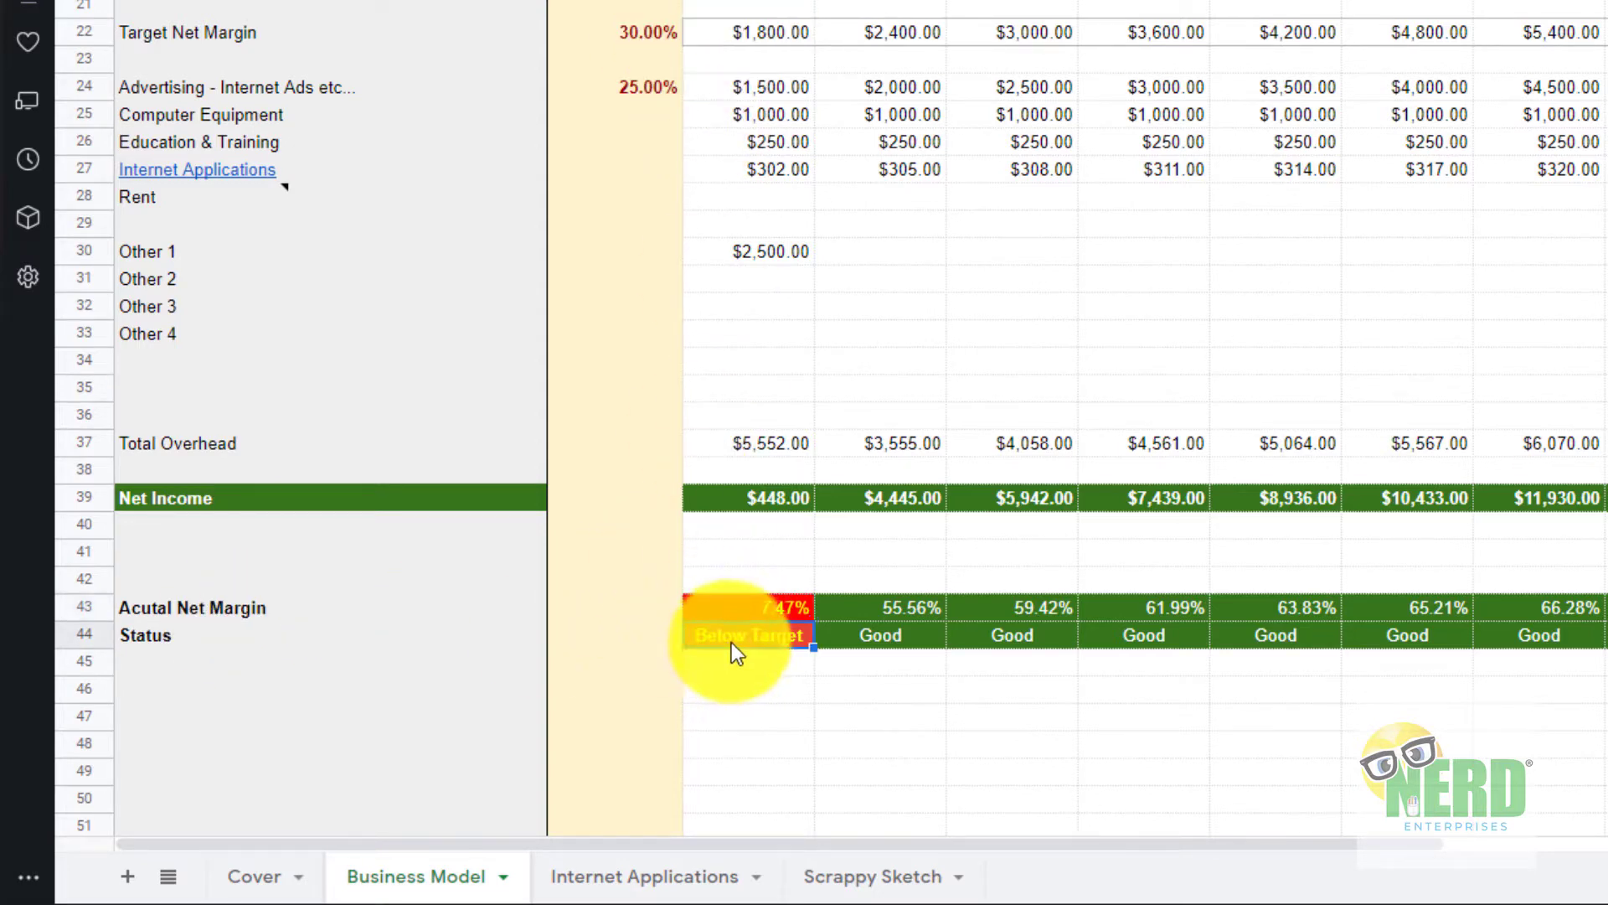
pyautogui.click(769, 252)
pyautogui.press('Delete')
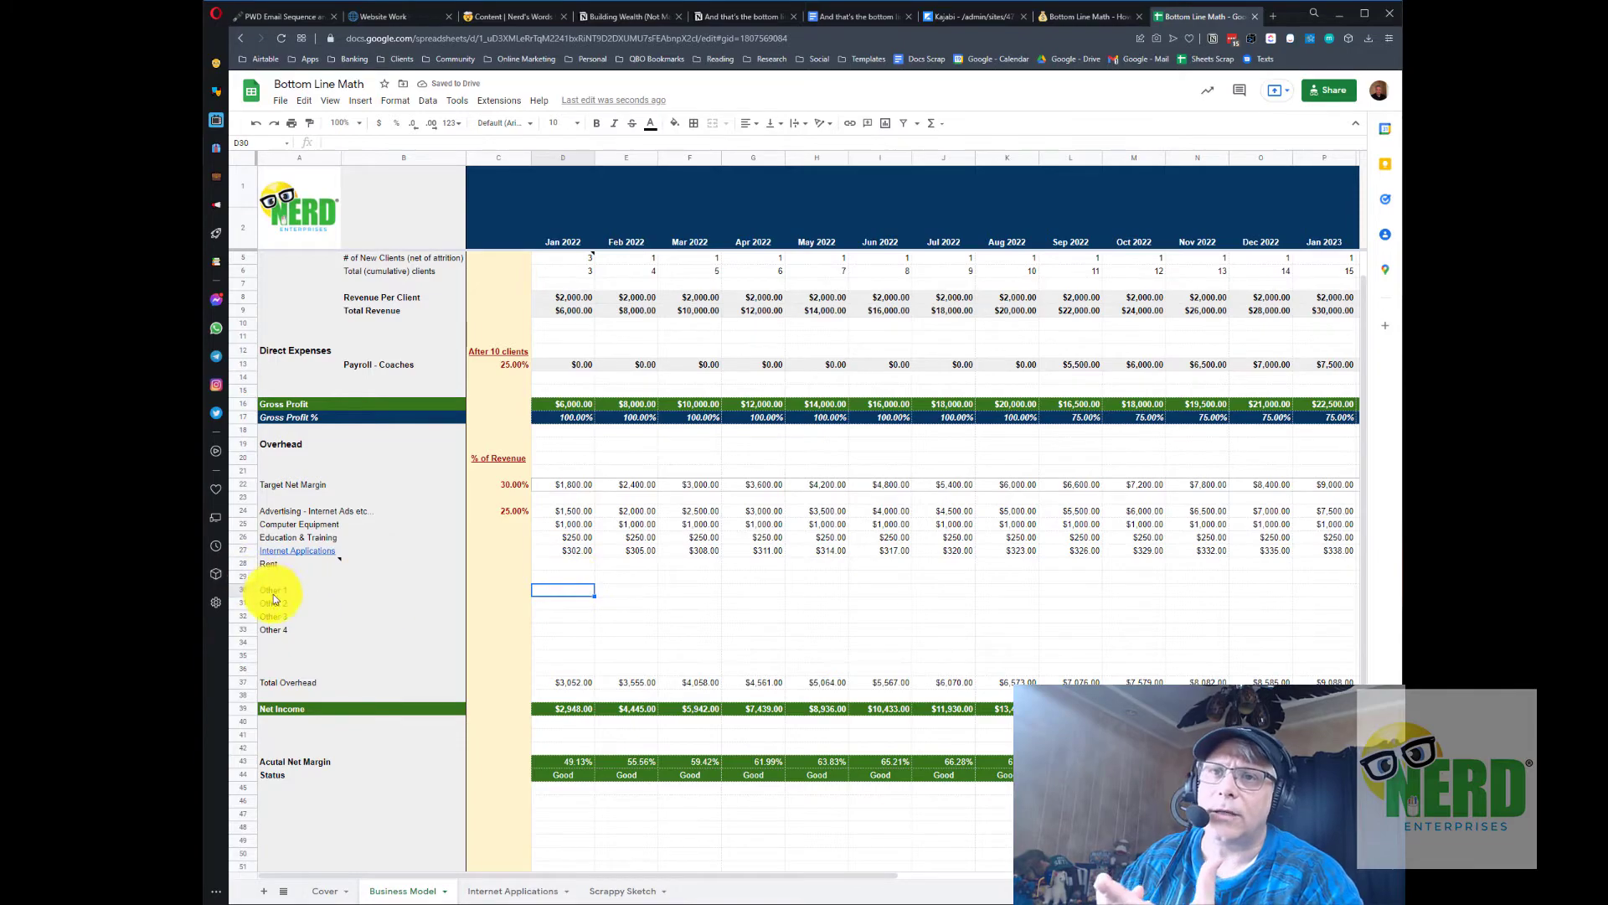
# Follow the A27 Internet Applications link and check ClickUp, Google Workspace and QuickBooks Online January costs.
pyautogui.click(298, 551)
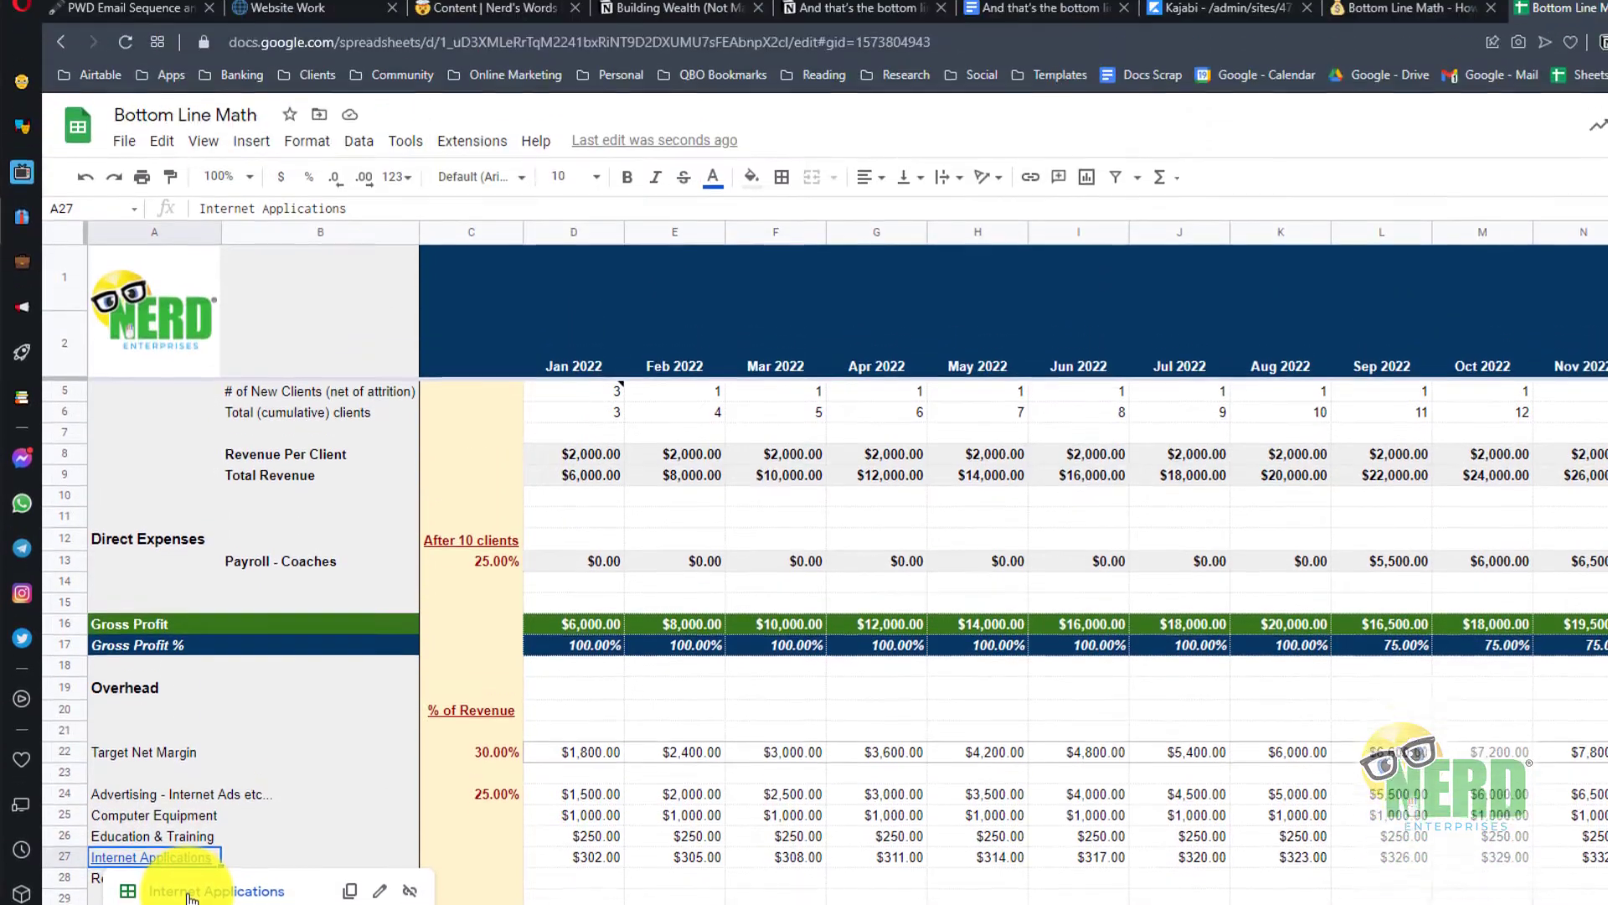
pyautogui.click(188, 381)
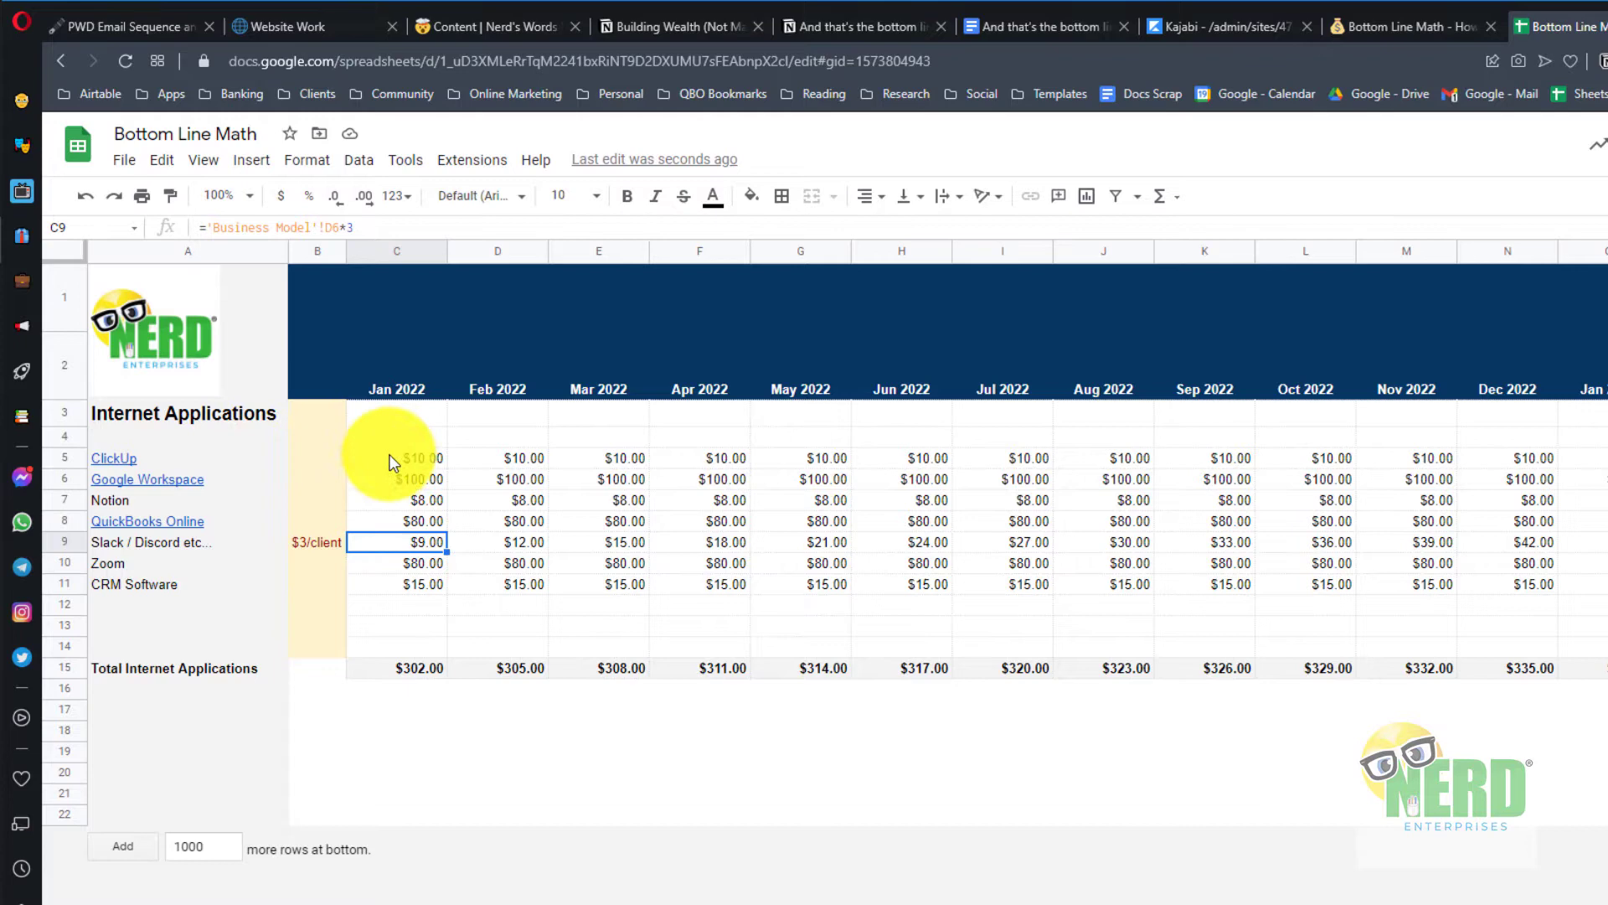
pyautogui.click(417, 459)
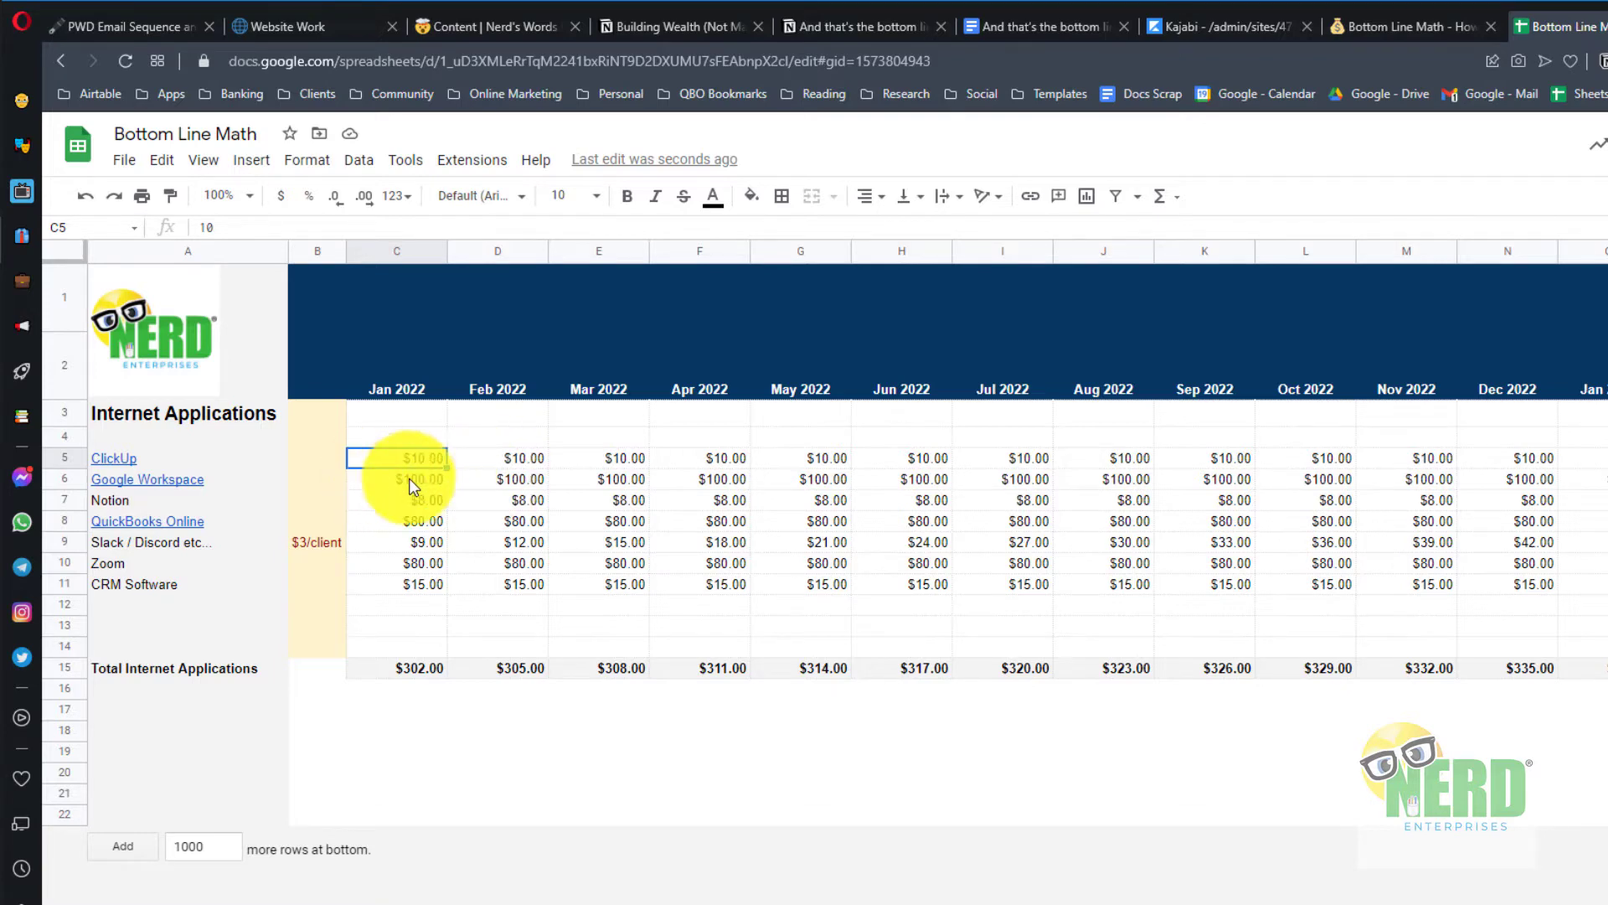
pyautogui.click(434, 481)
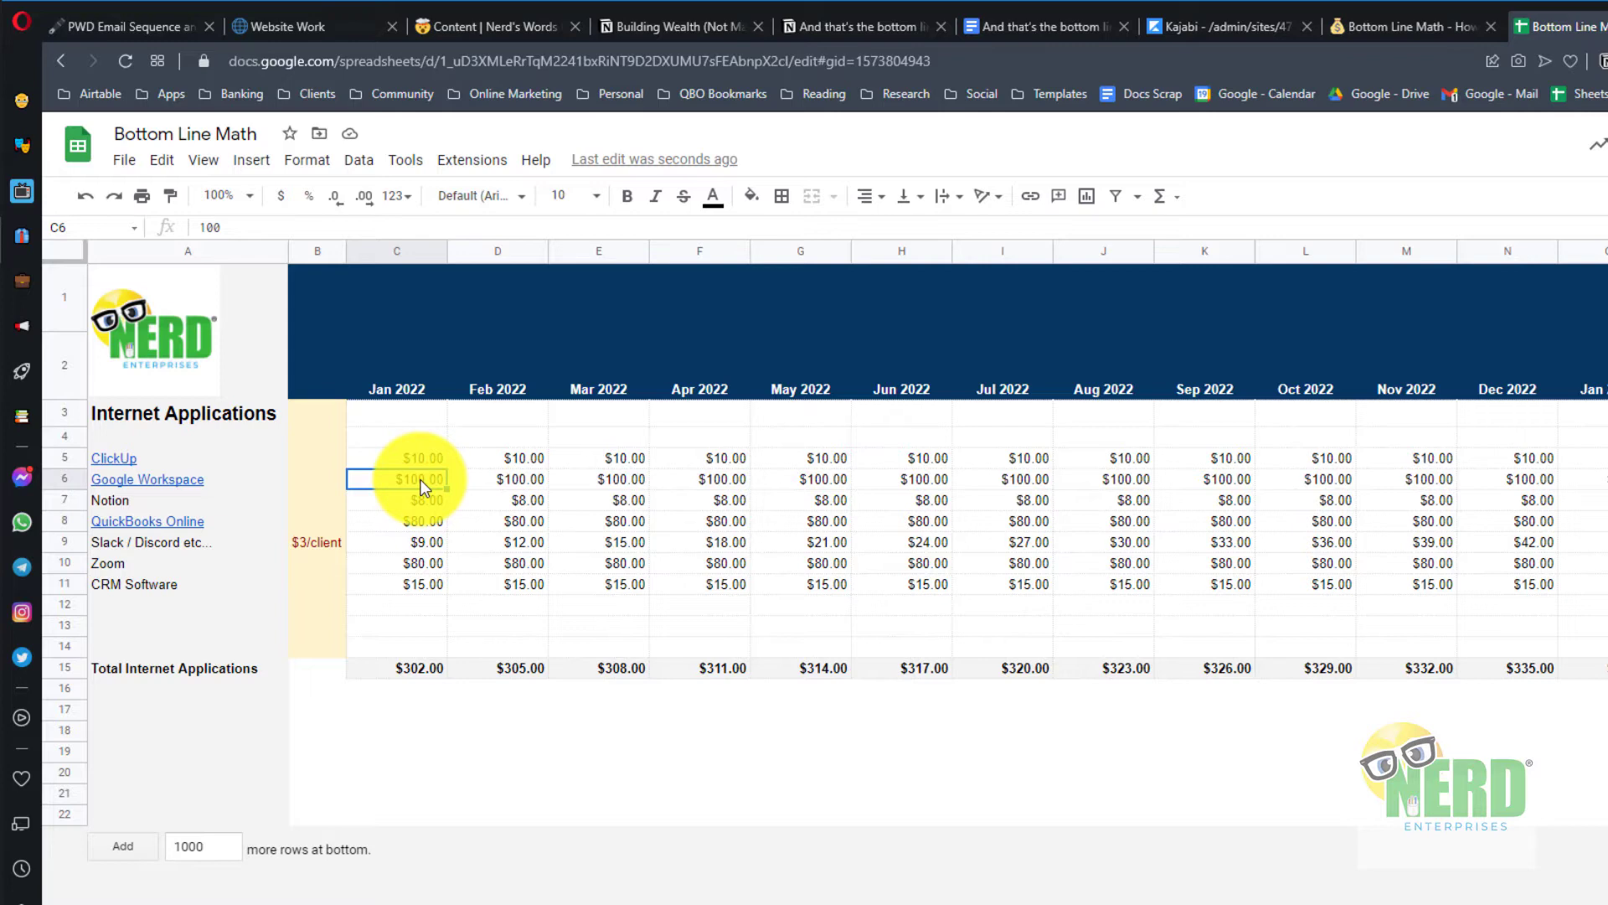
pyautogui.click(421, 521)
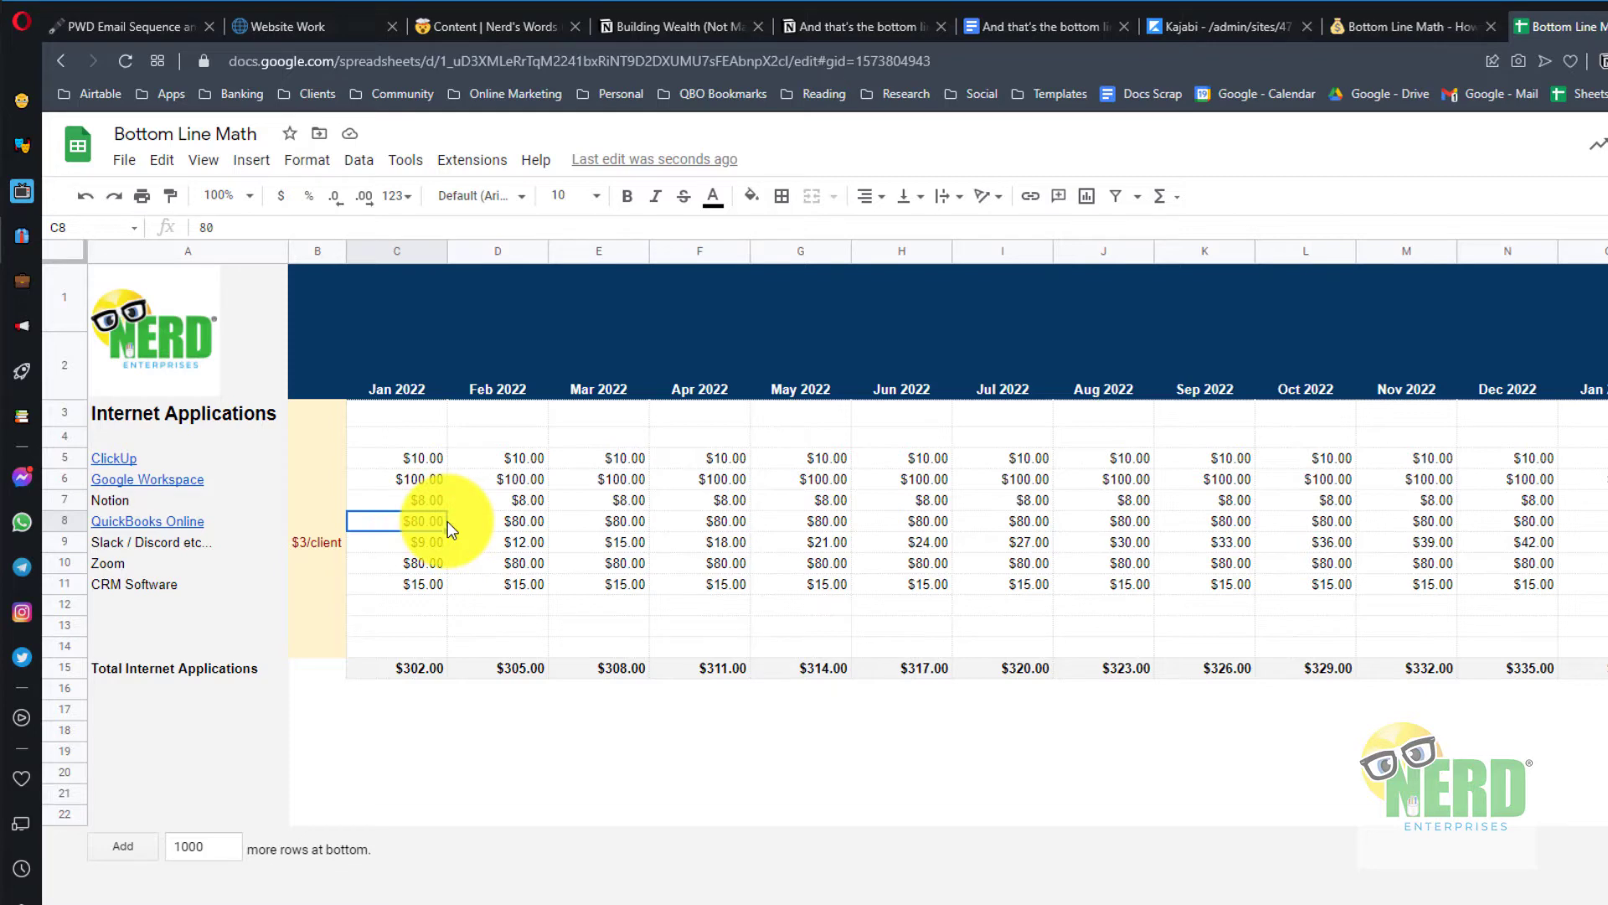
# Compare the Slack / Discord January cost formula against its $3/client rate note.
pyautogui.click(401, 547)
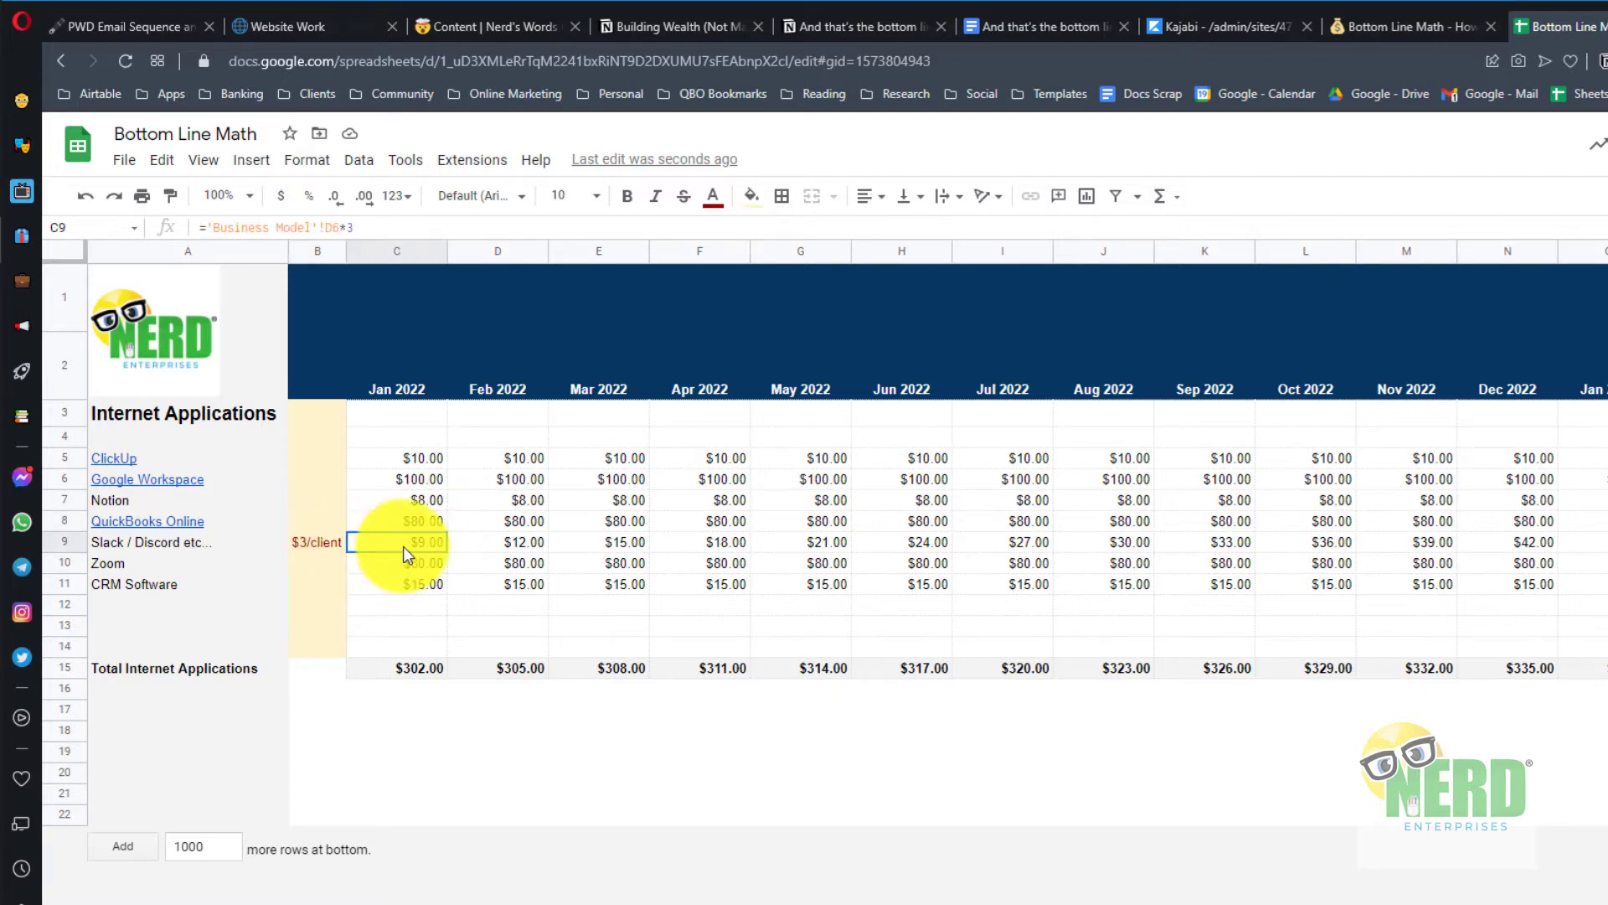
pyautogui.click(198, 552)
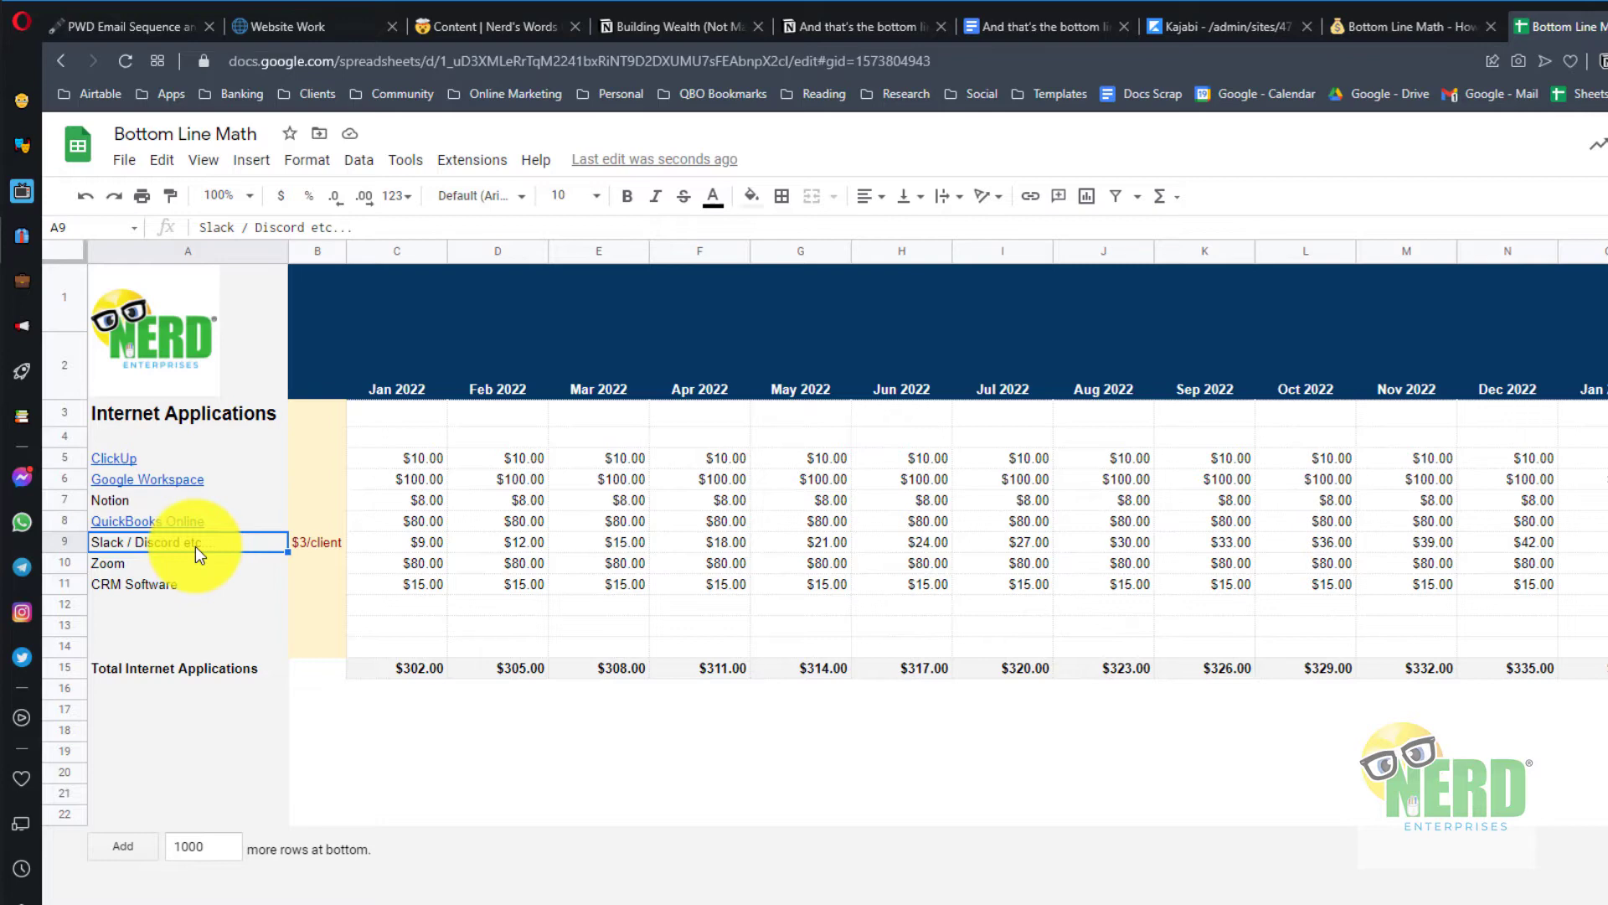
pyautogui.click(303, 545)
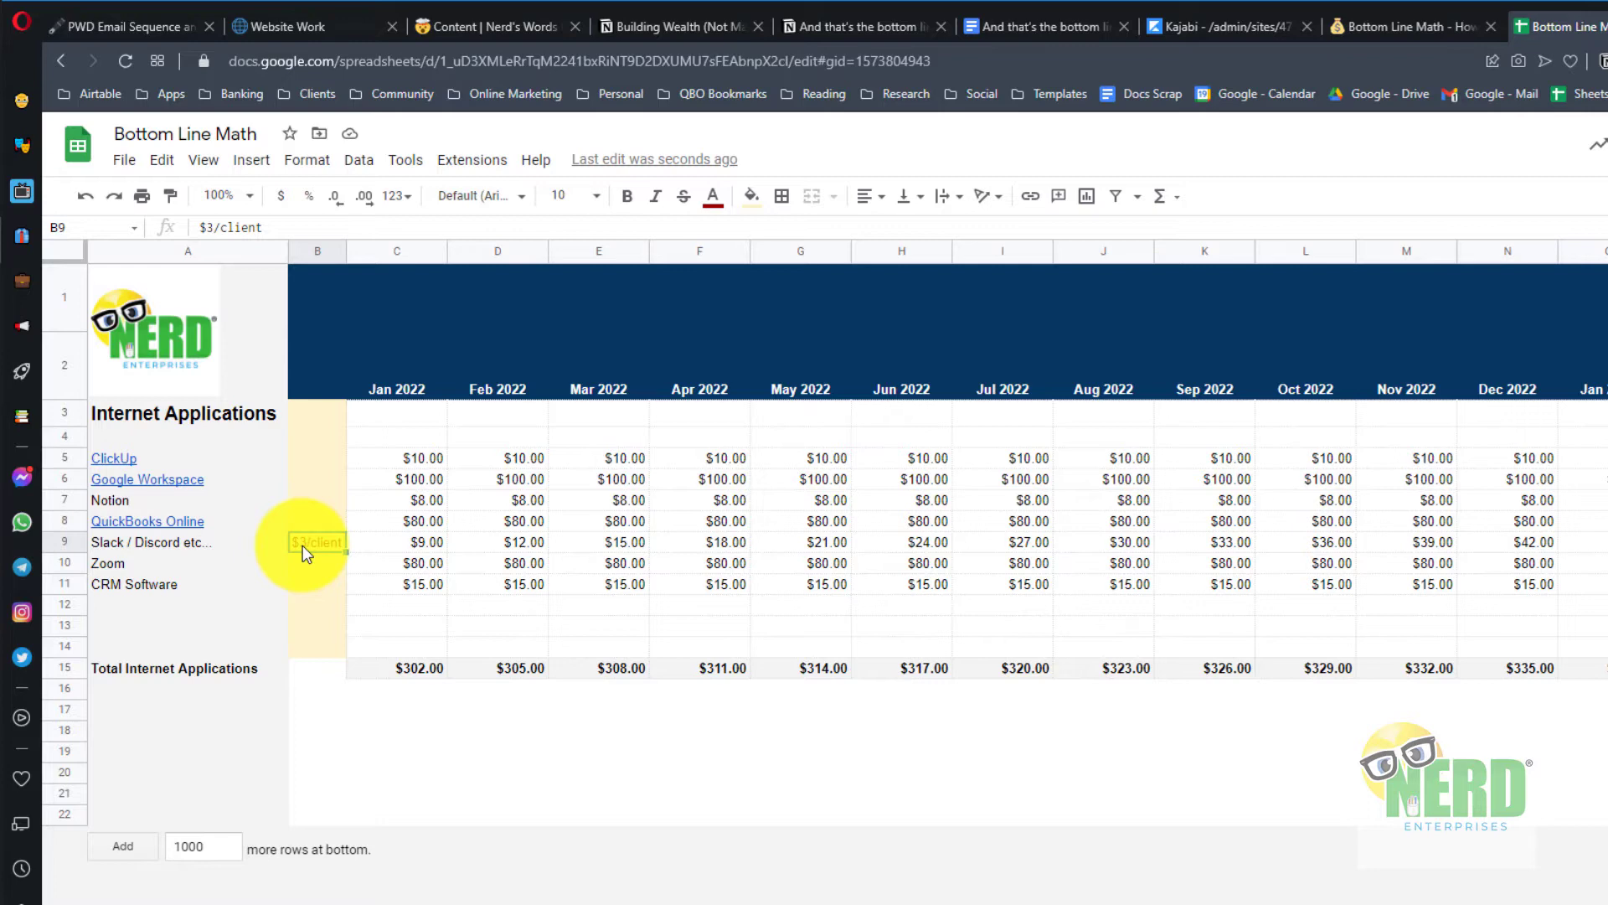
pyautogui.click(409, 541)
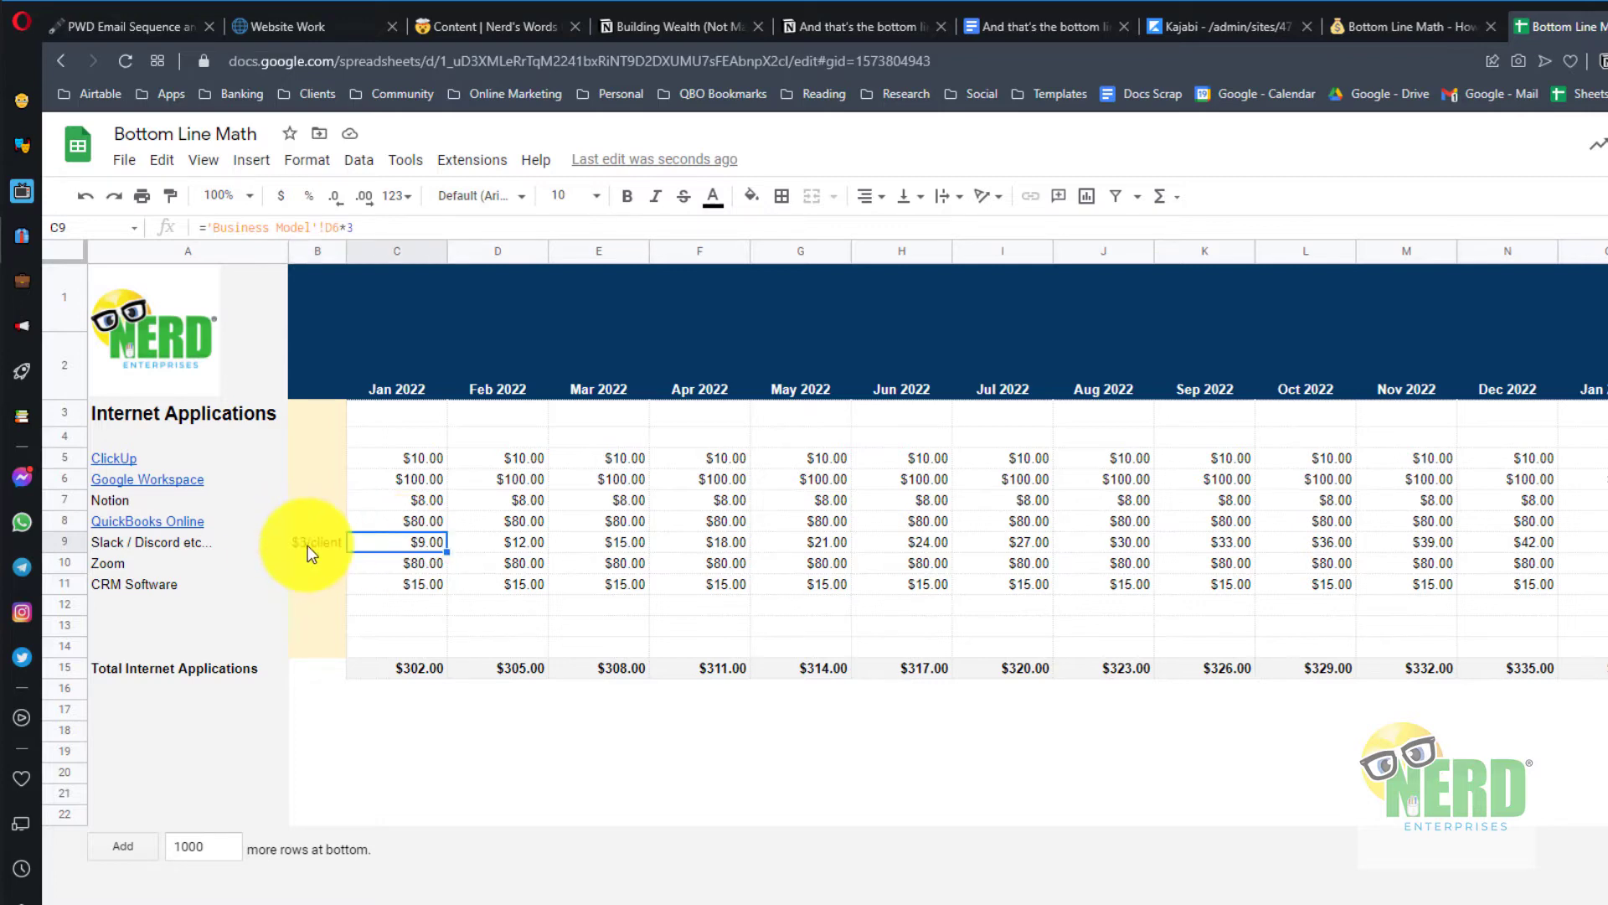
pyautogui.click(309, 545)
pyautogui.click(422, 545)
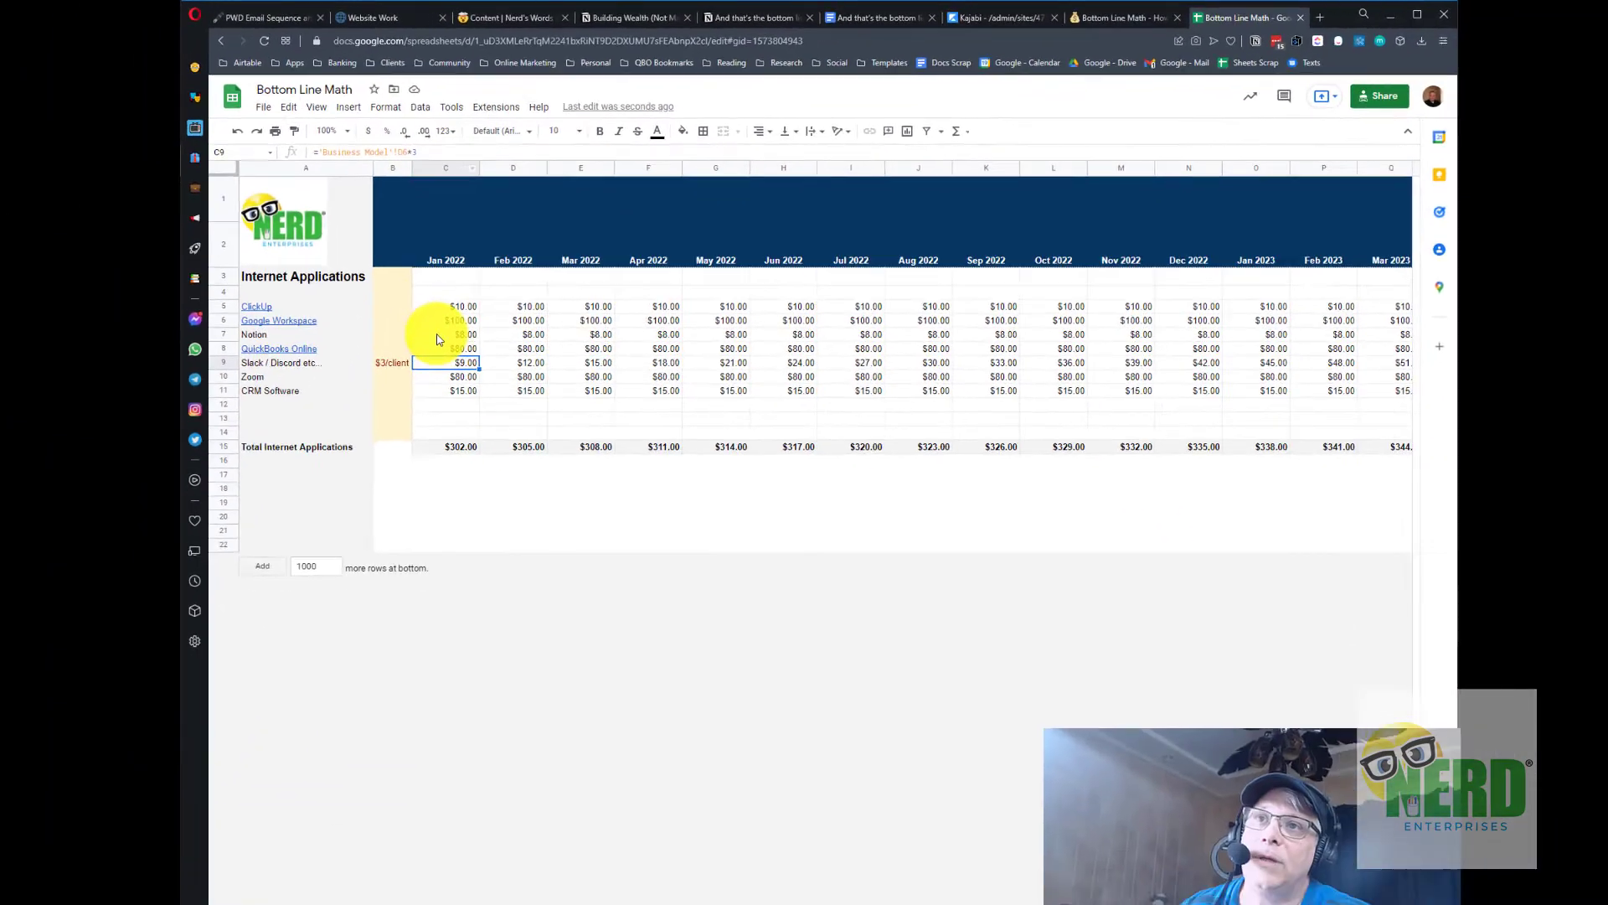
# Check total clients in Business Model D6, then return to Internet Applications.
pyautogui.click(385, 891)
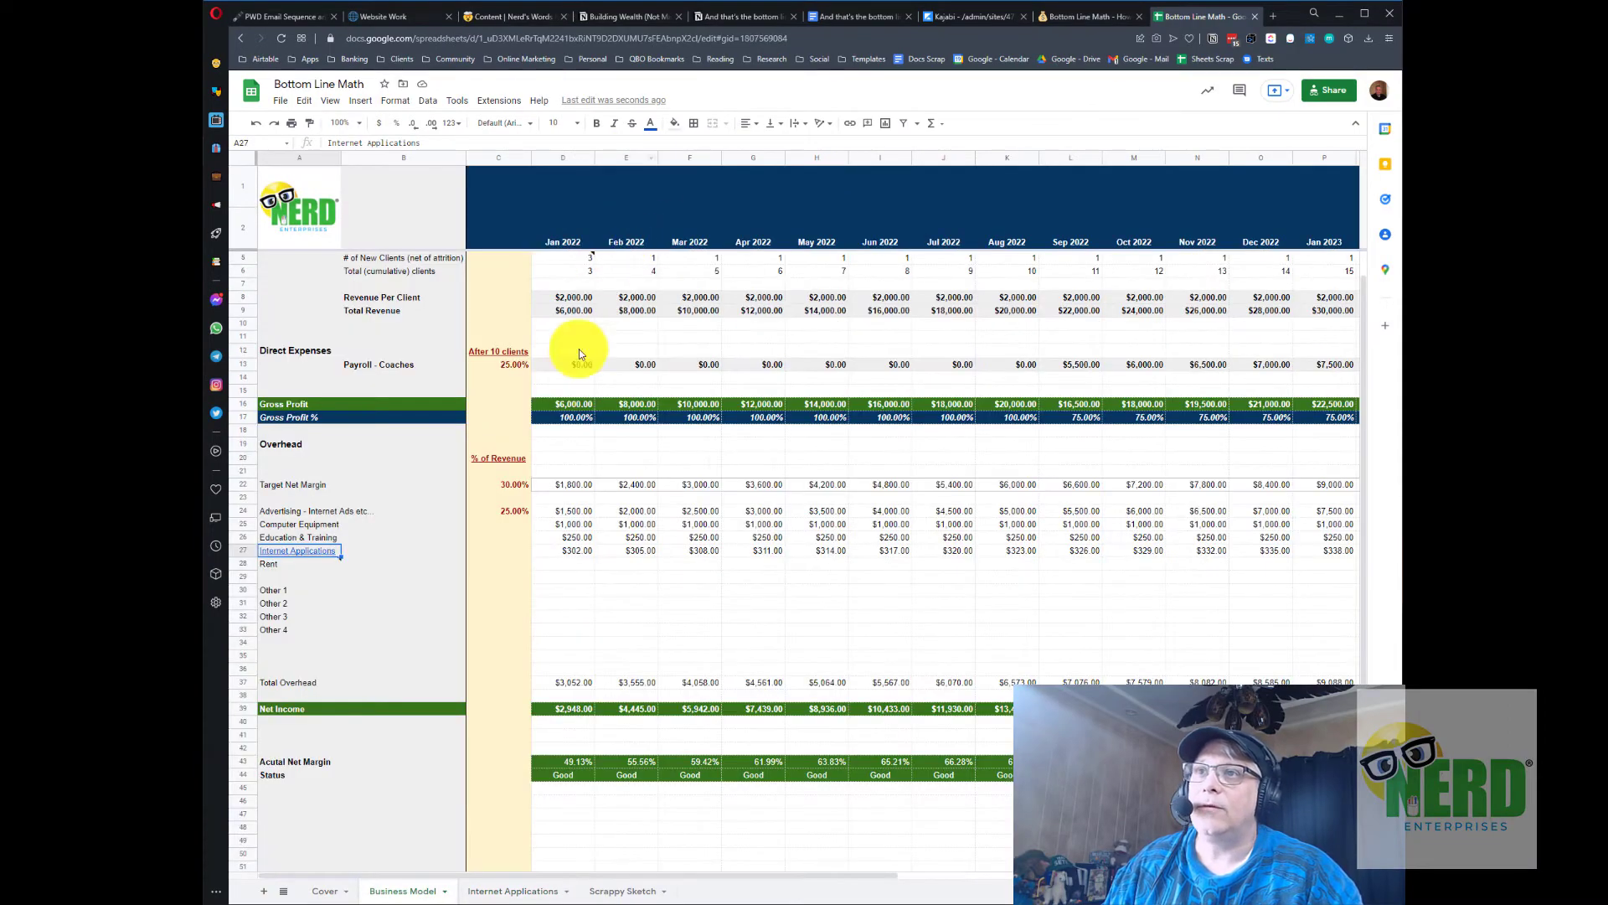
pyautogui.click(573, 267)
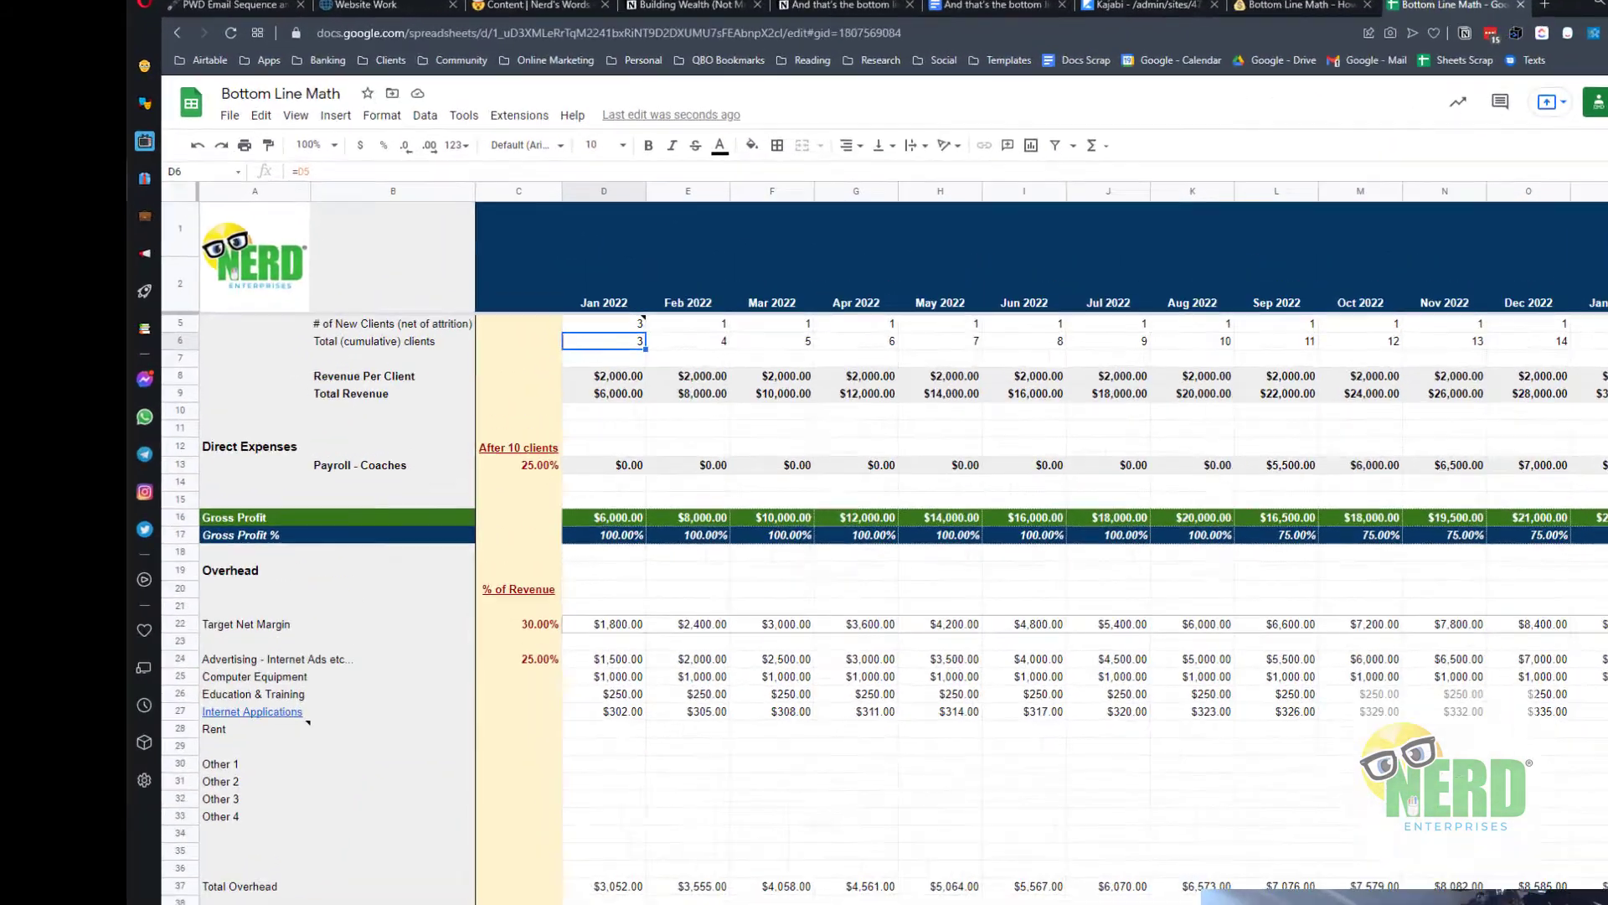
pyautogui.click(513, 891)
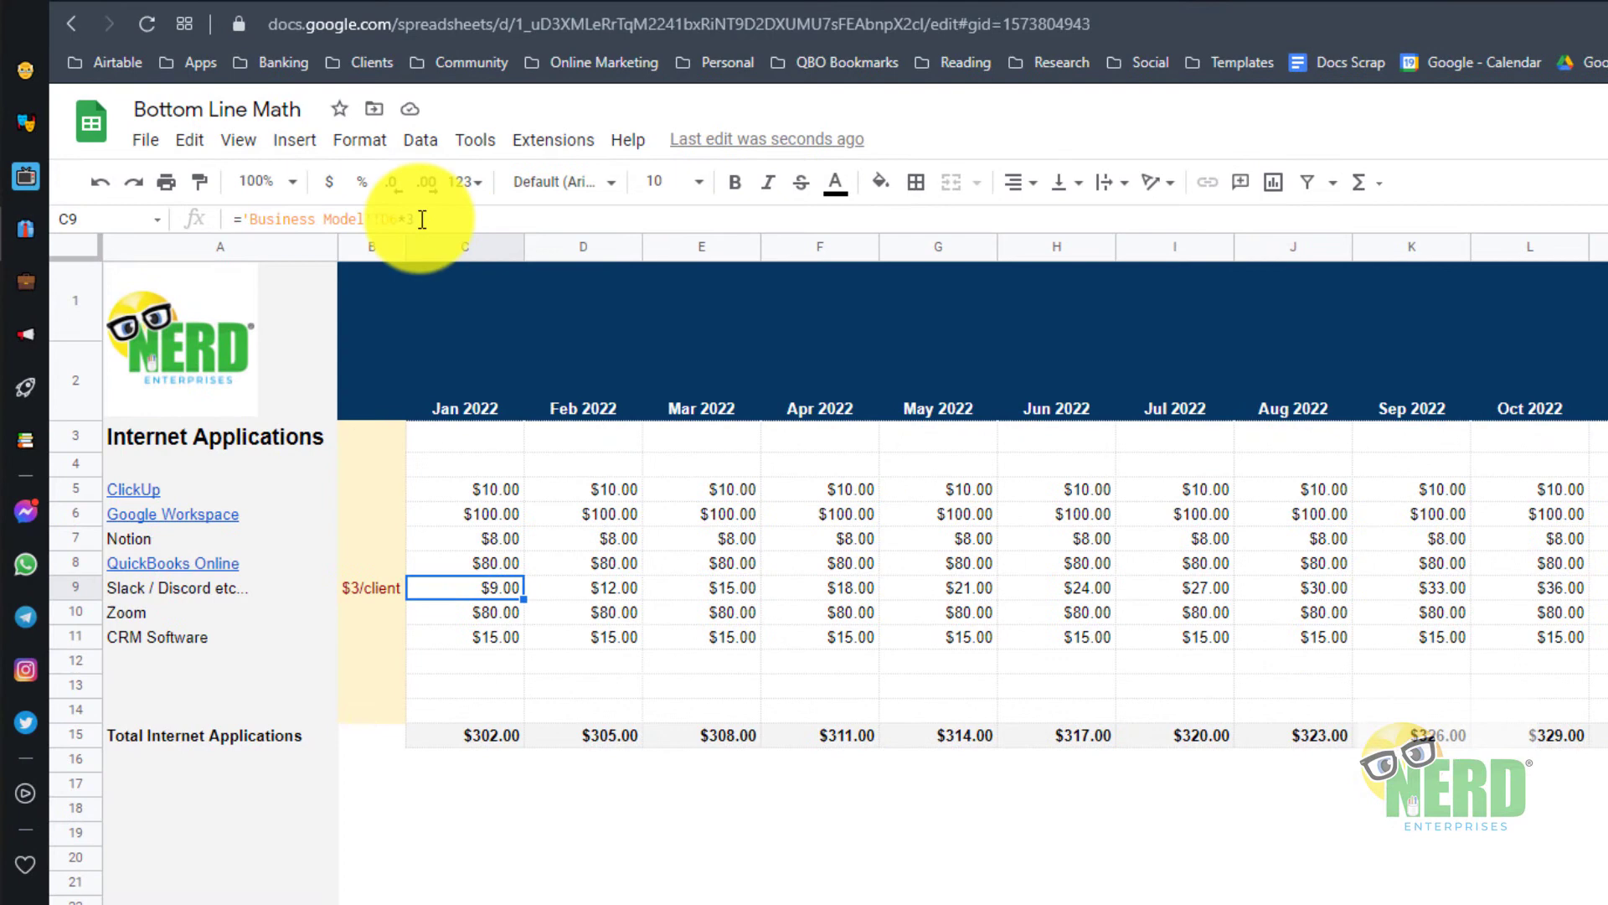
# Replace the B9 rate note with the number 3 formatted as currency.
pyautogui.click(375, 593)
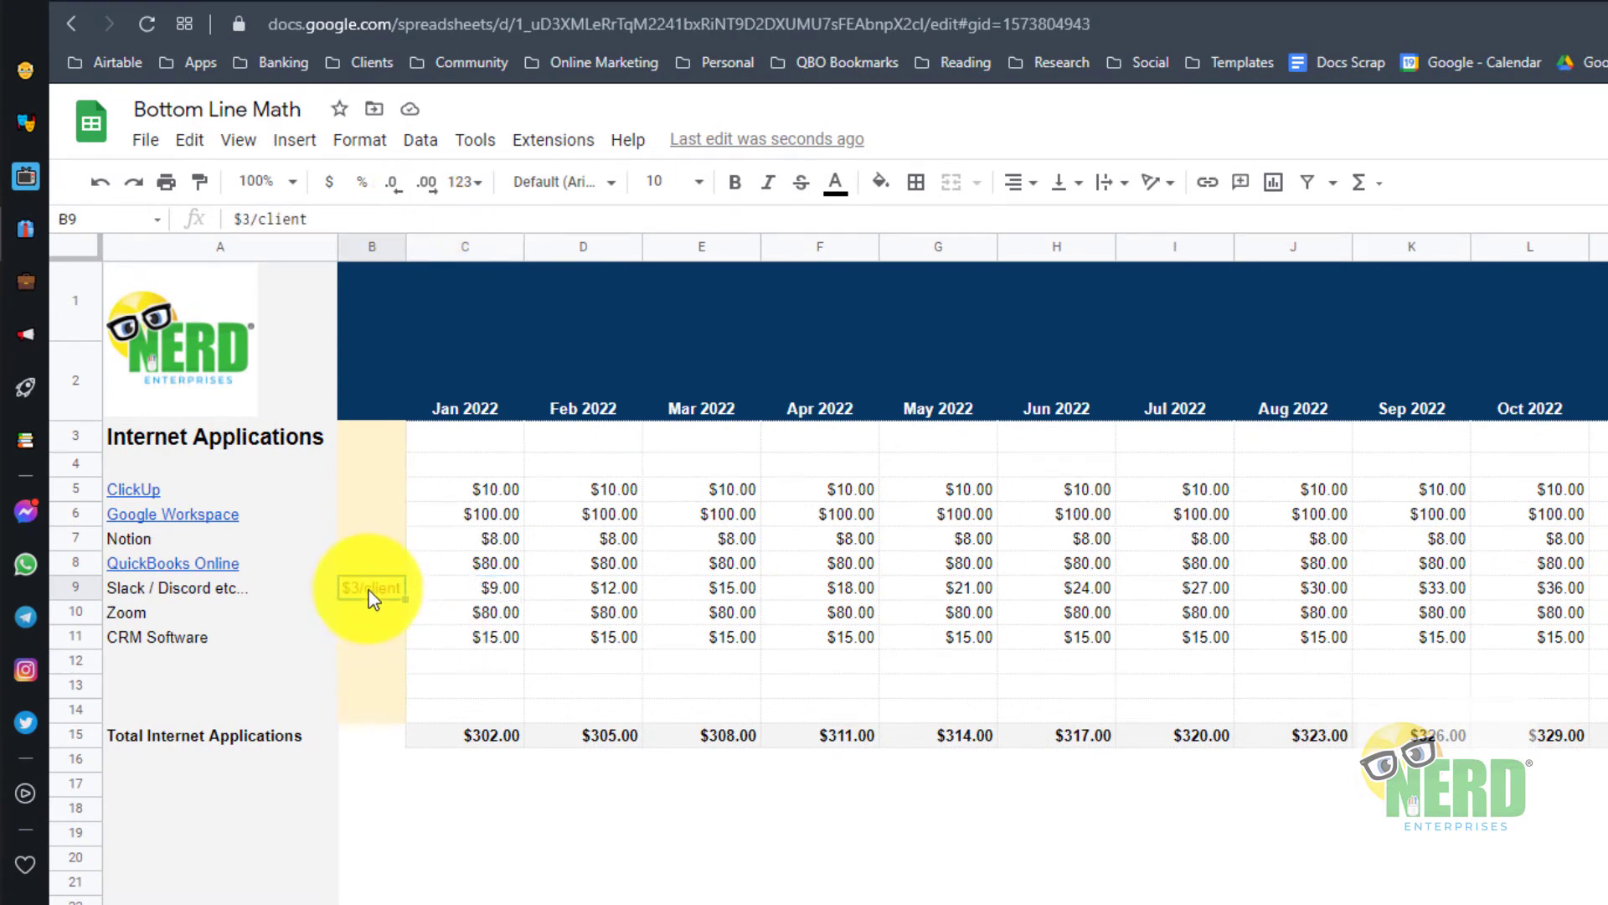
pyautogui.click(440, 591)
pyautogui.press('Left')
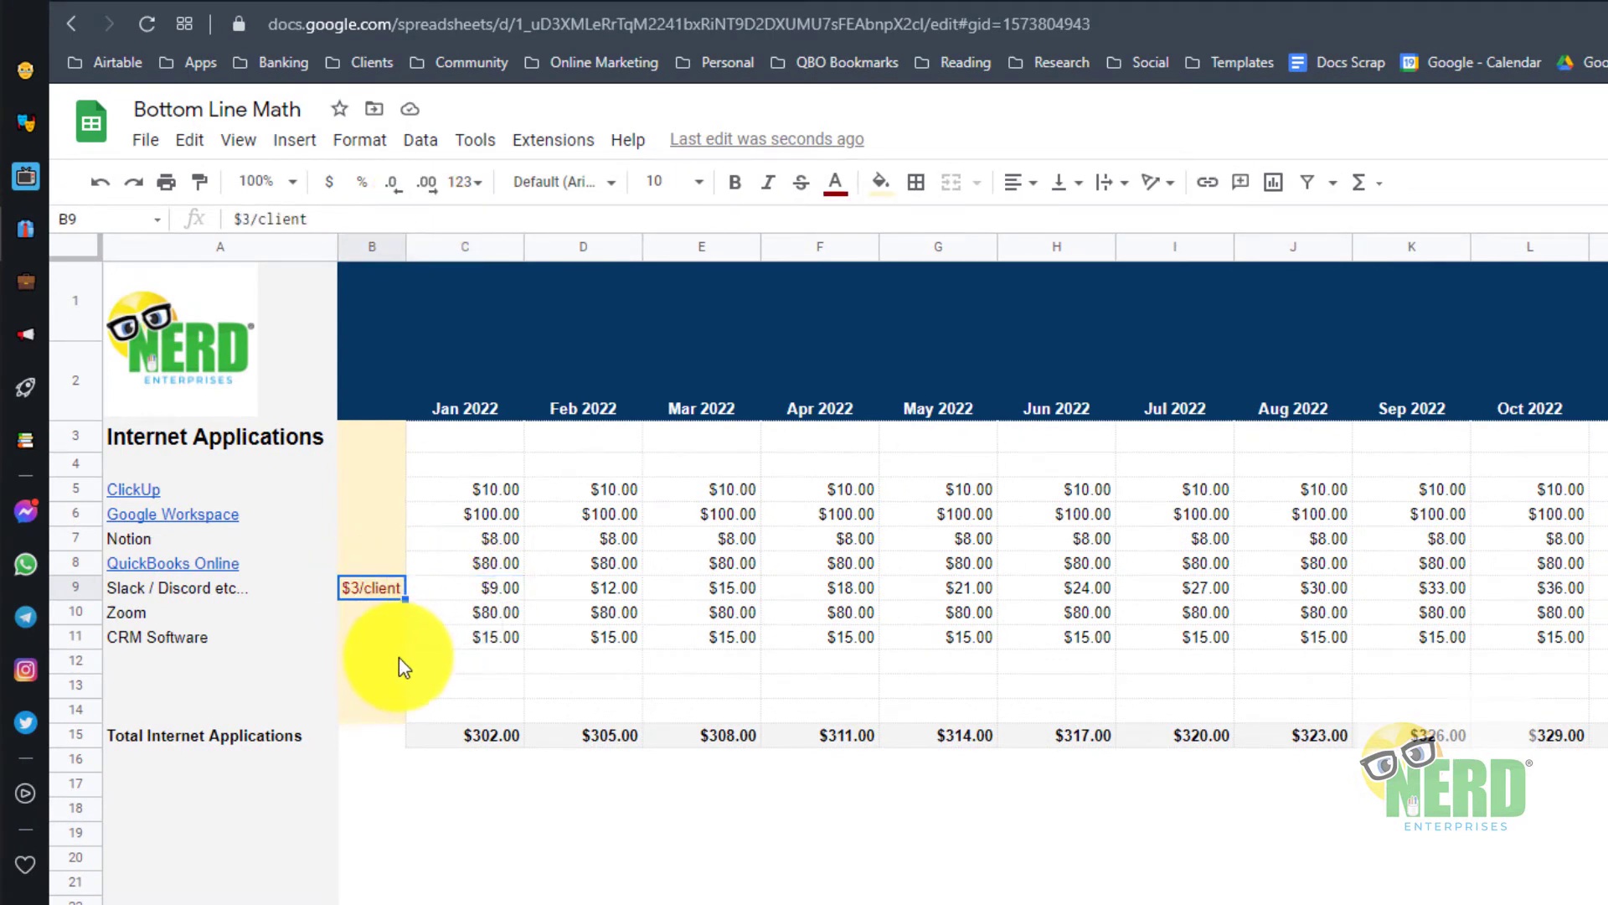
pyautogui.write('3')
pyautogui.press('Return')
pyautogui.press('Up')
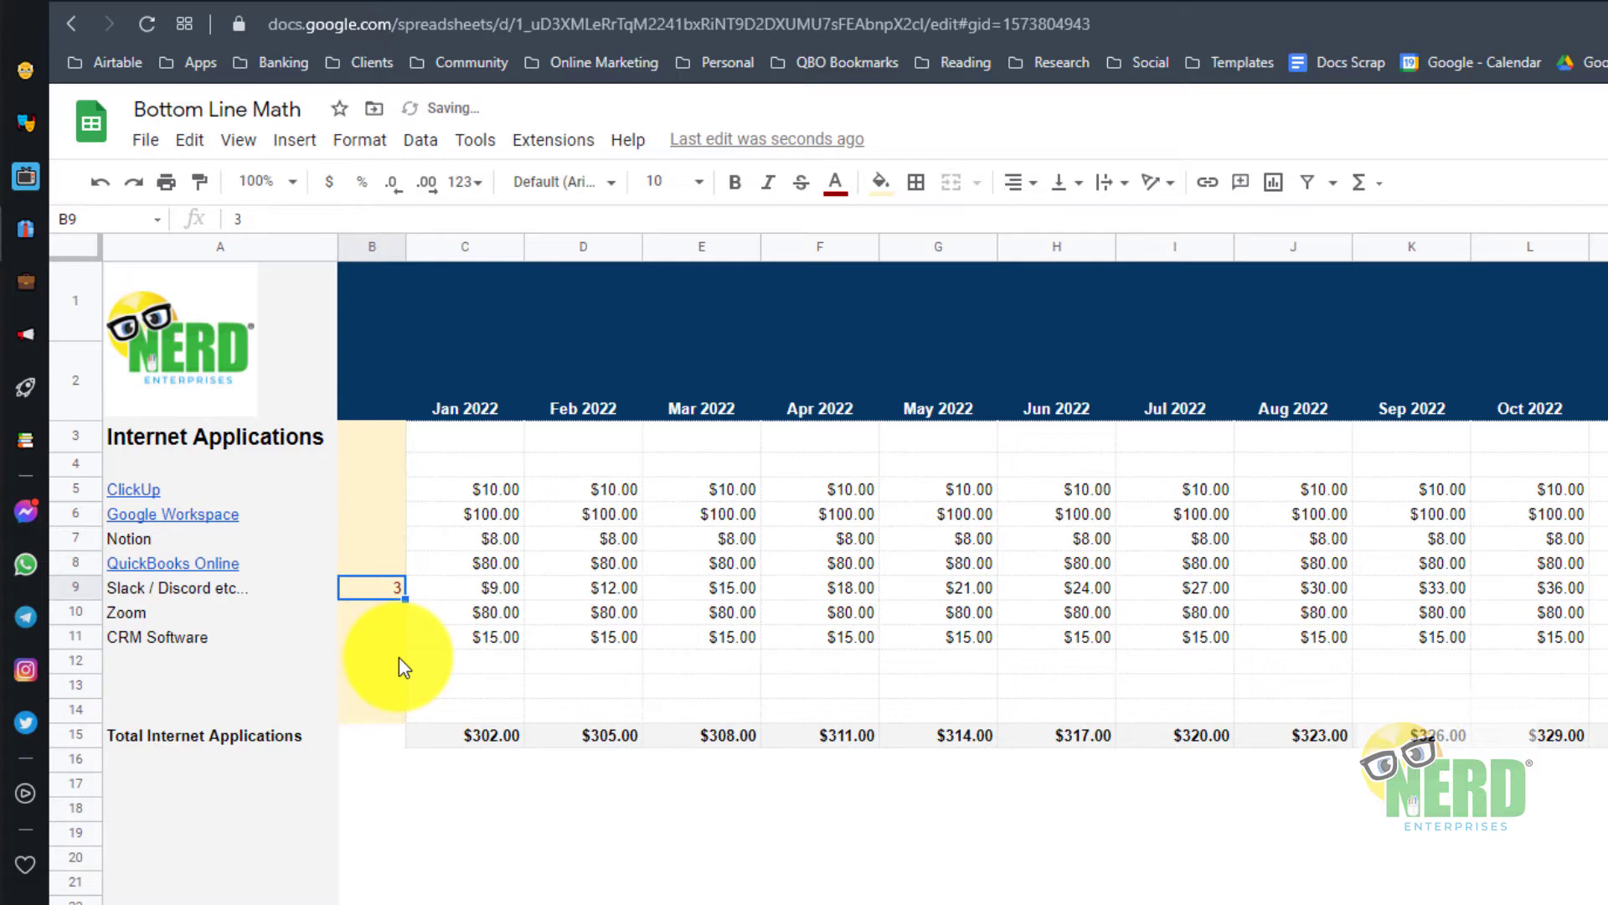
pyautogui.click(329, 182)
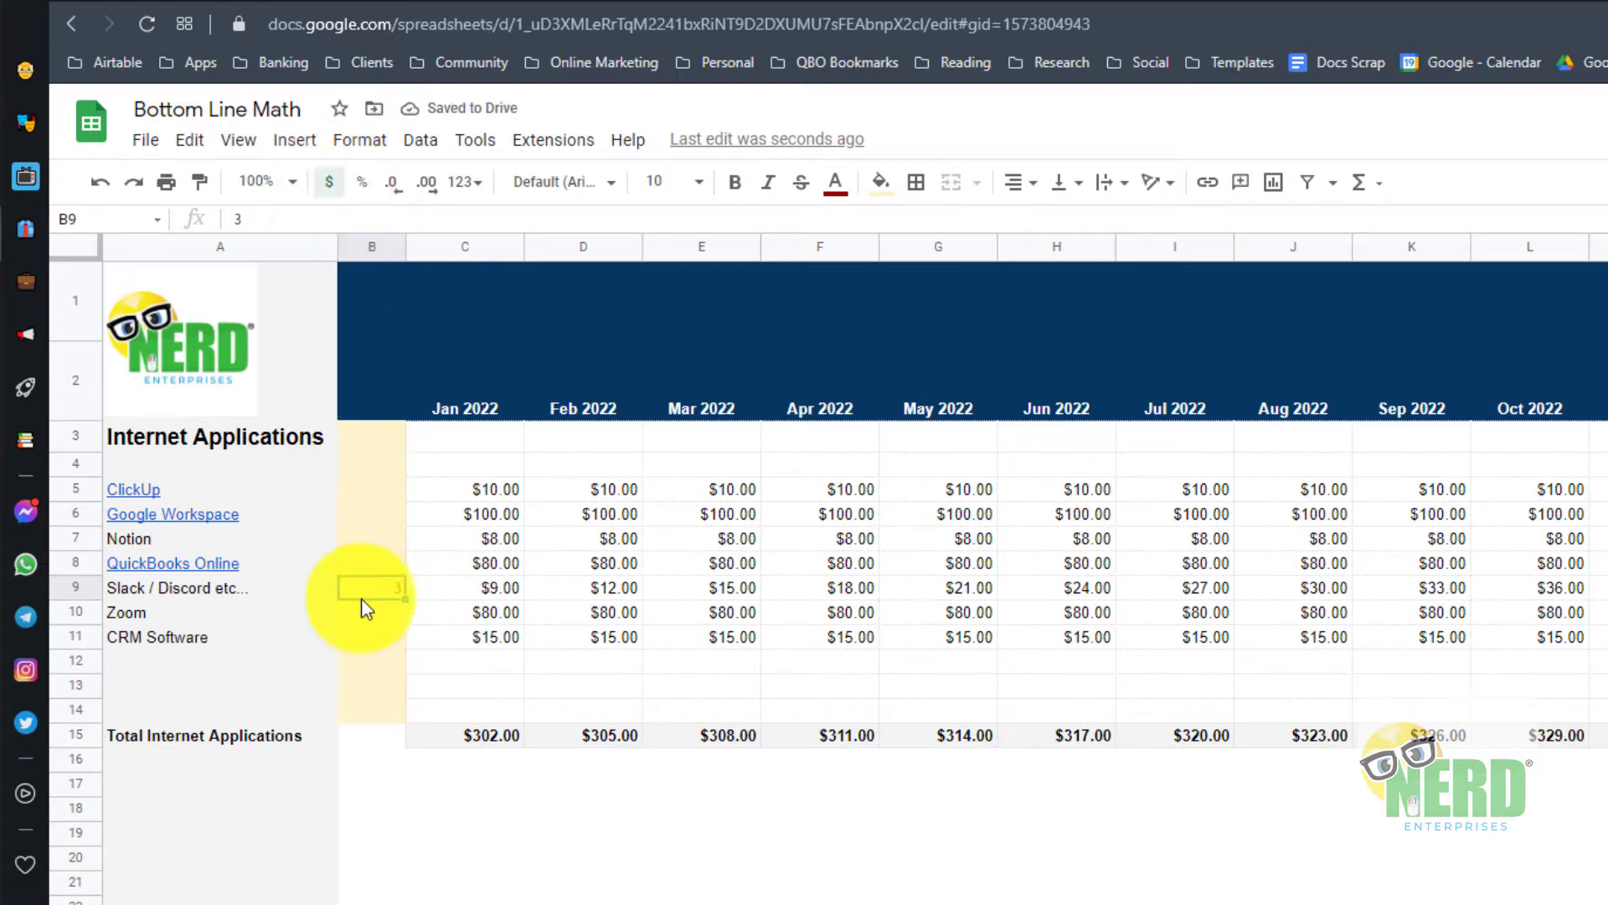
# Change C9 to ='Business Model'!D6*$B9 and extend it across row 9 through column Z.
pyautogui.click(505, 591)
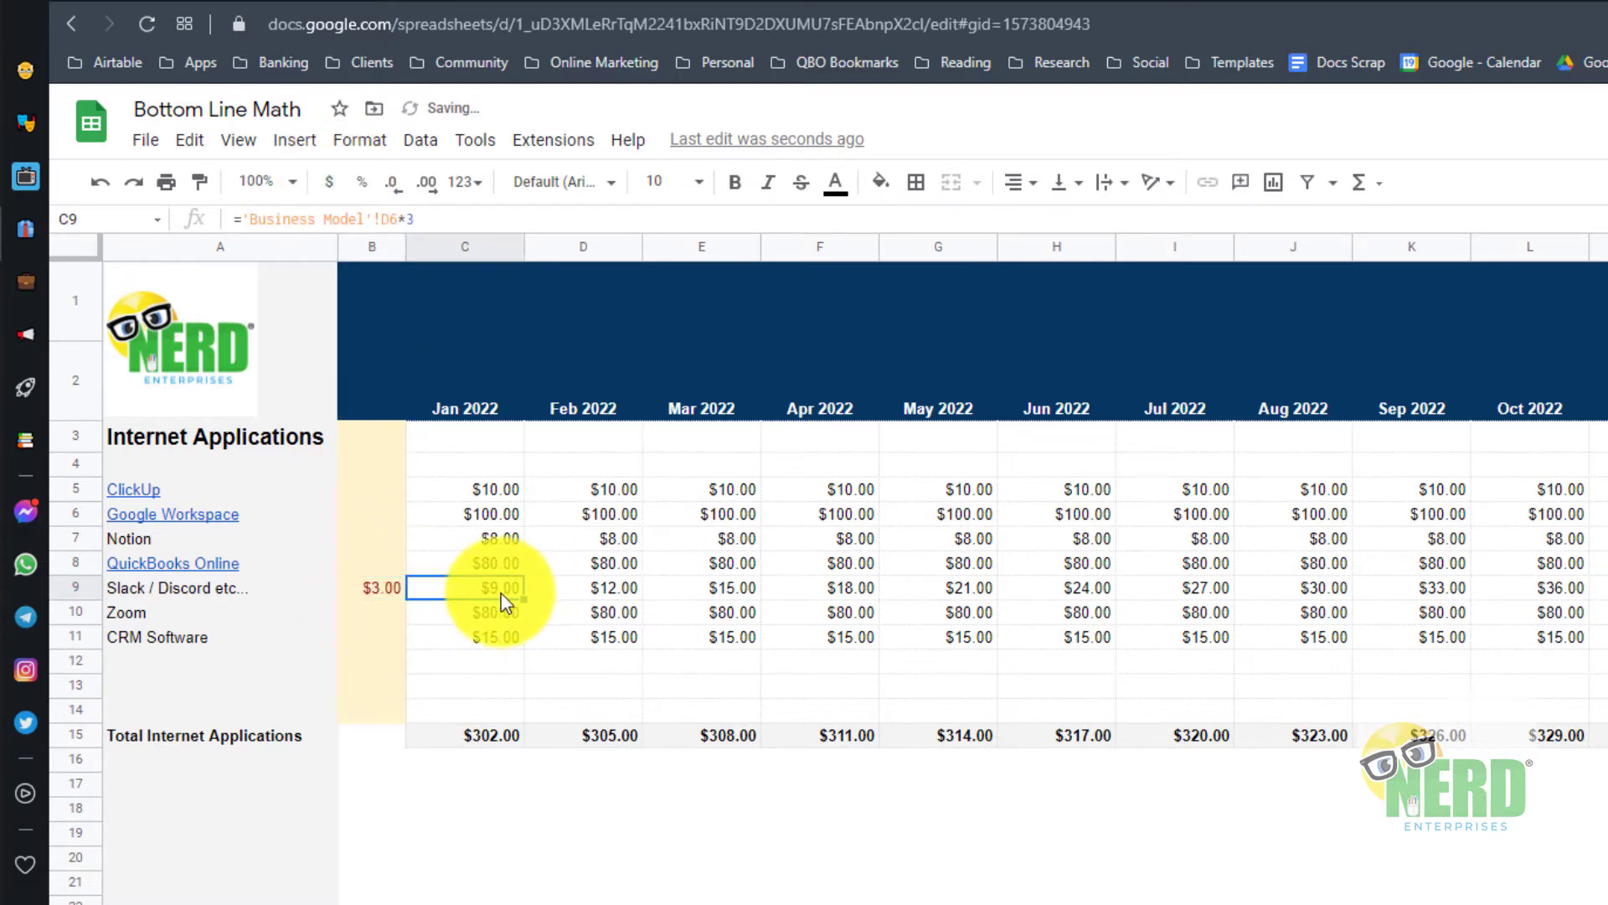
pyautogui.click(449, 221)
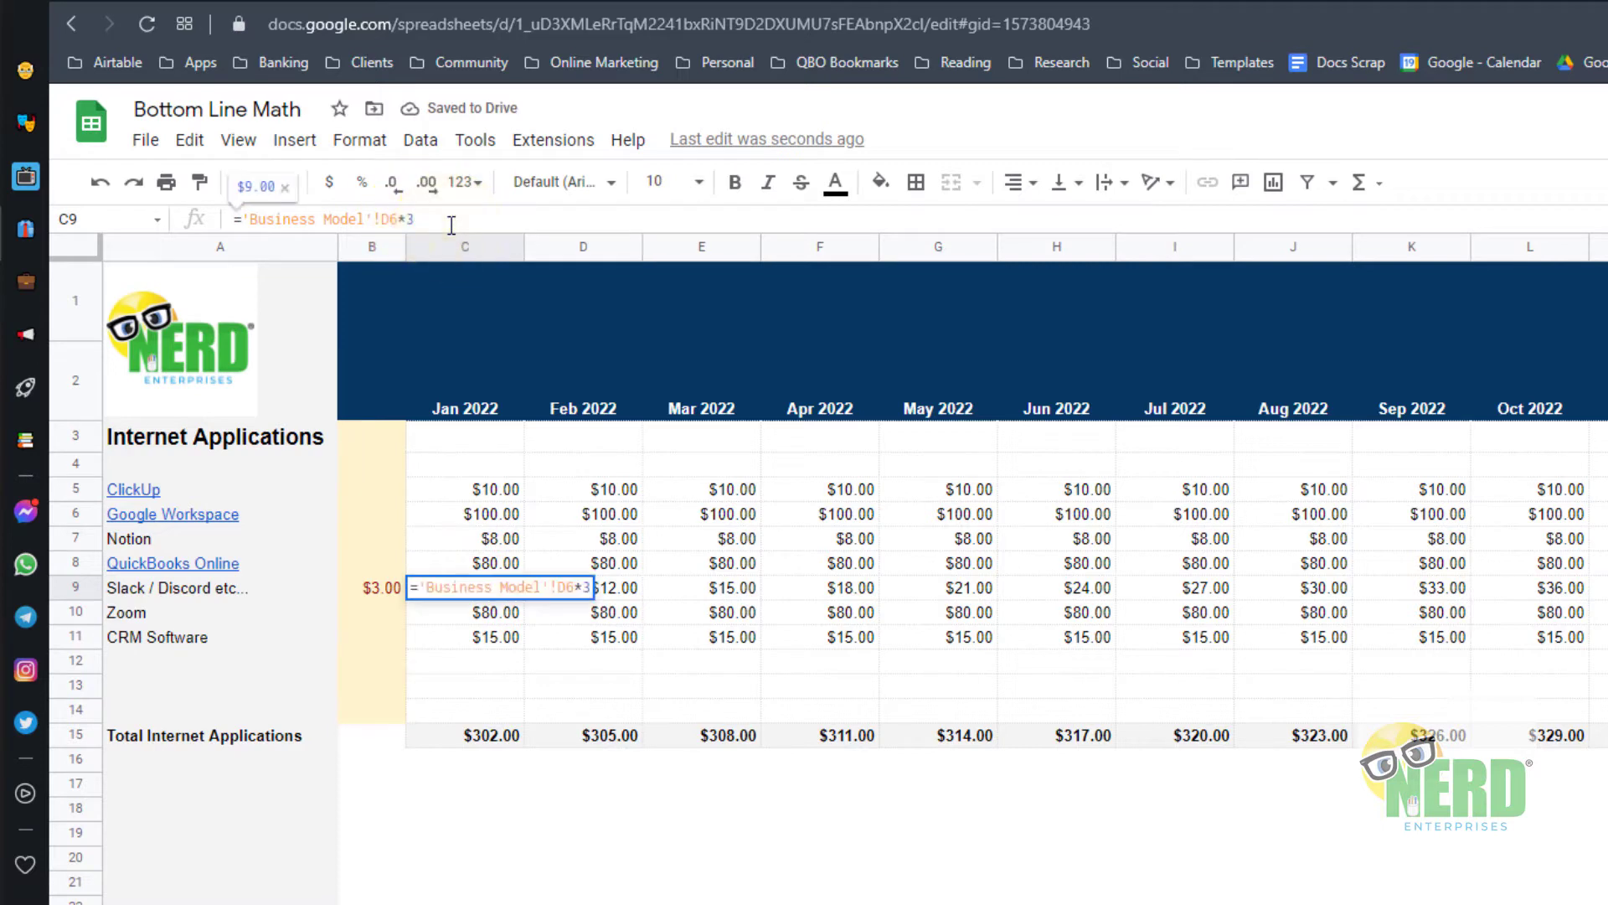
pyautogui.press('BackSpace')
pyautogui.click(371, 591)
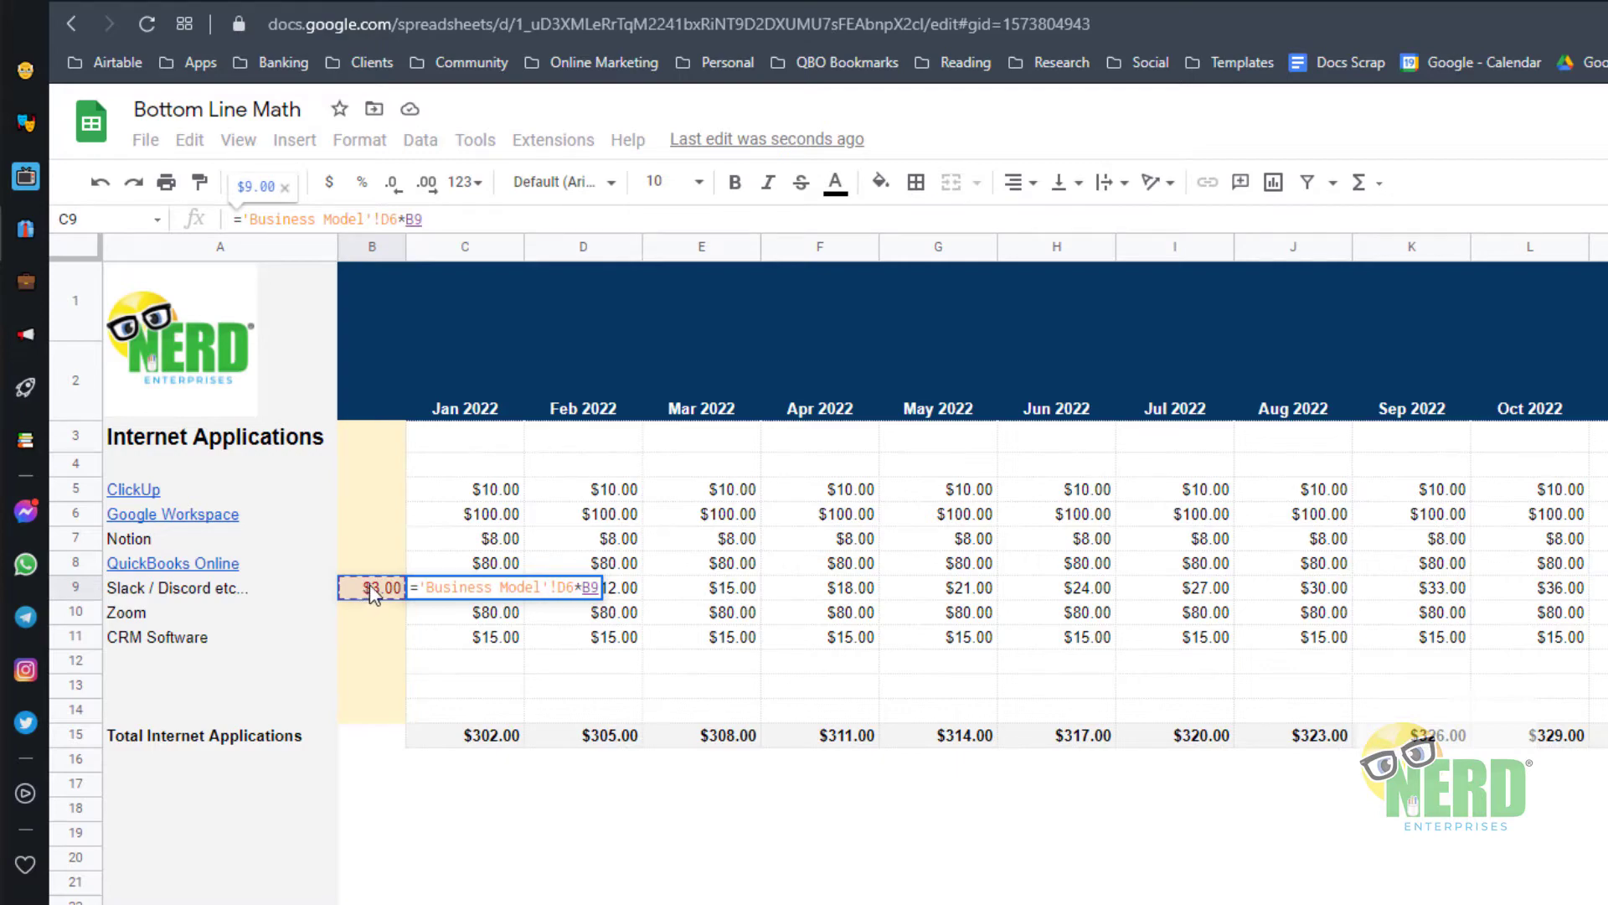
pyautogui.press('Return')
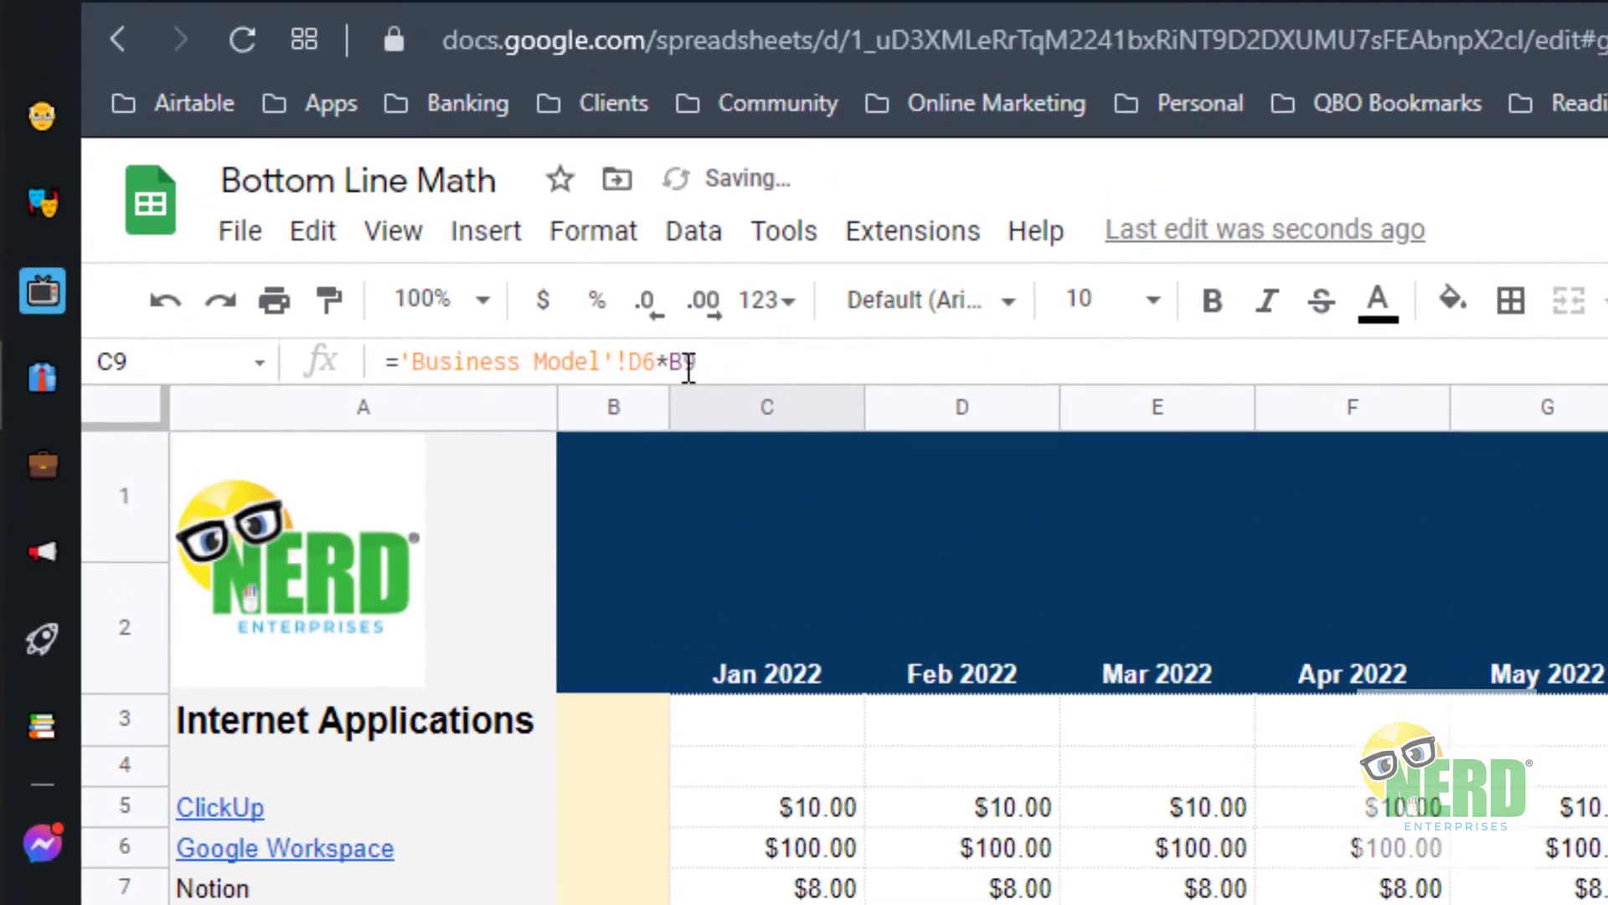
pyautogui.click(688, 366)
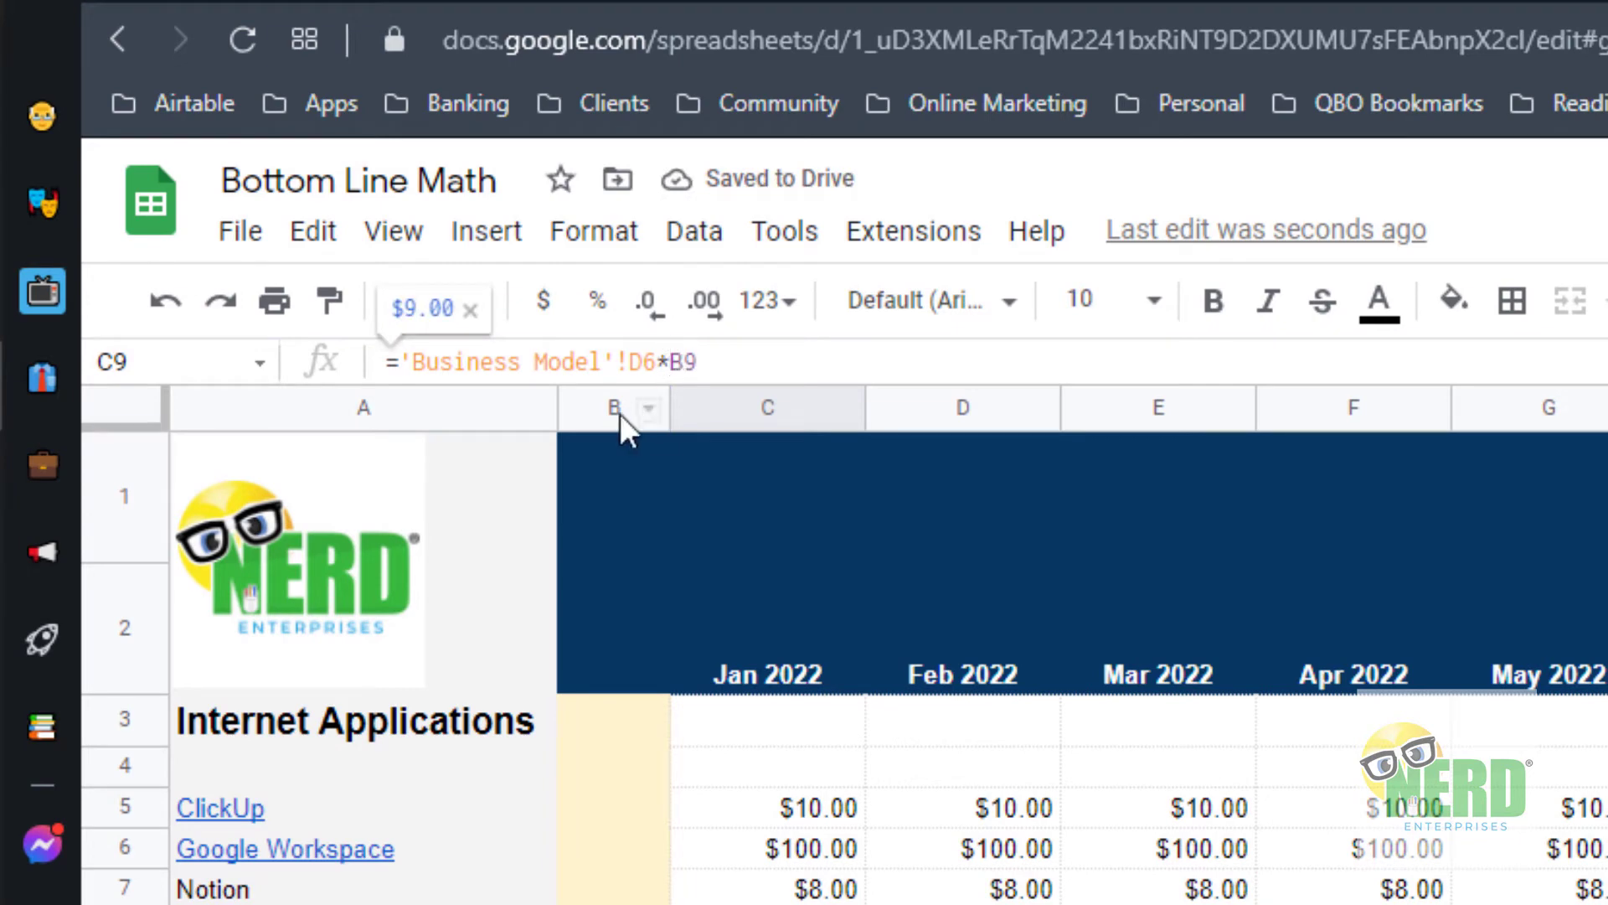
pyautogui.write('$')
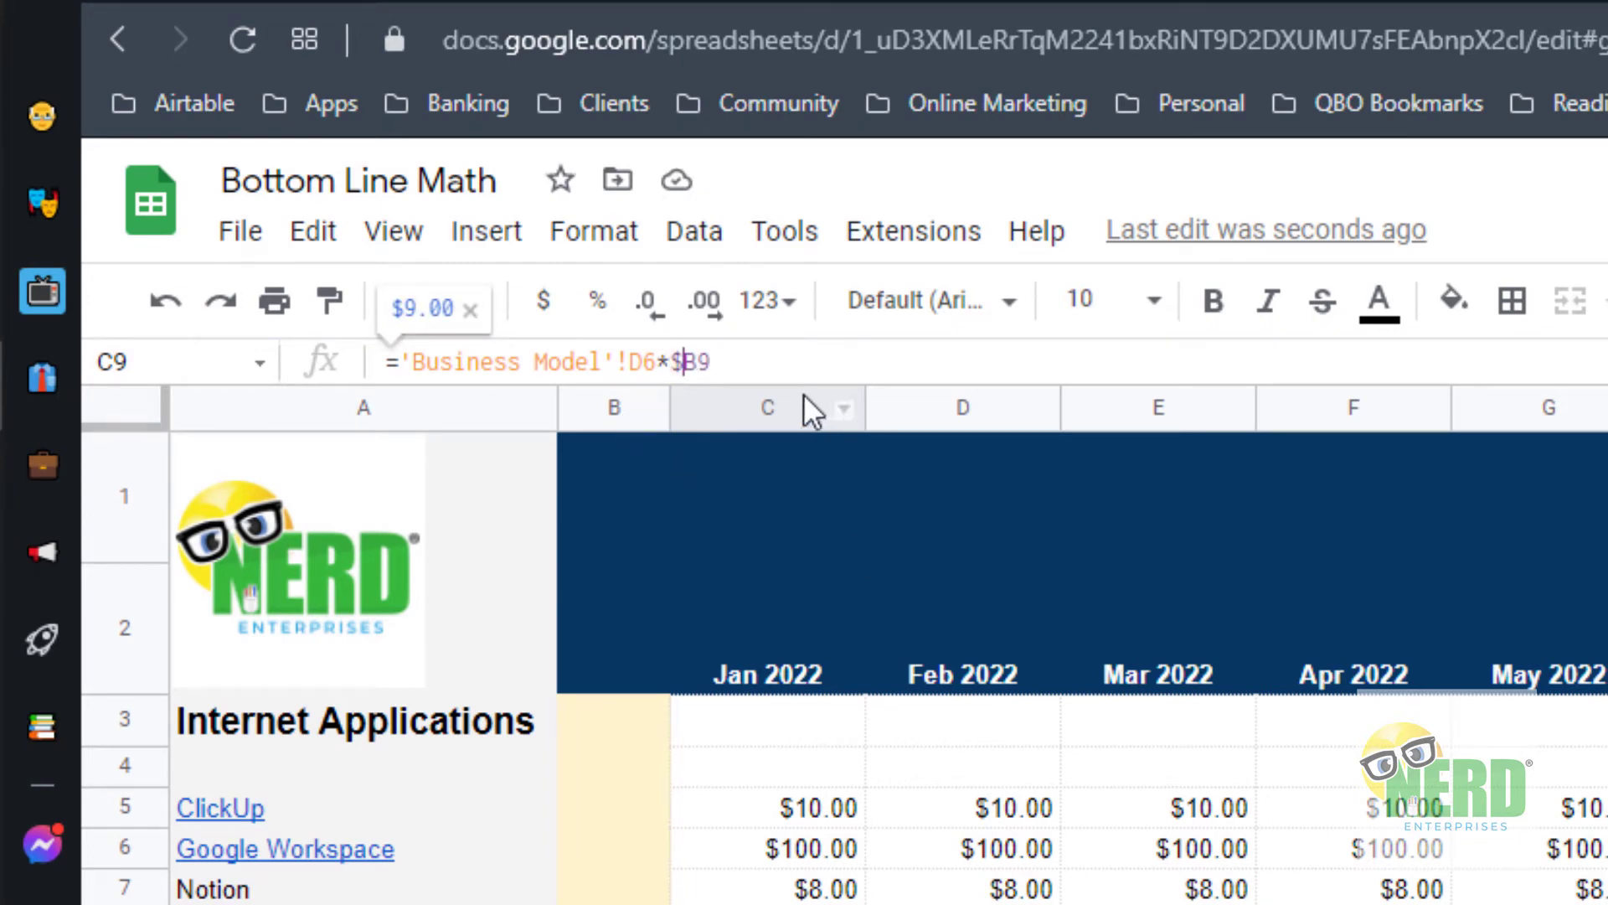
pyautogui.press('Return')
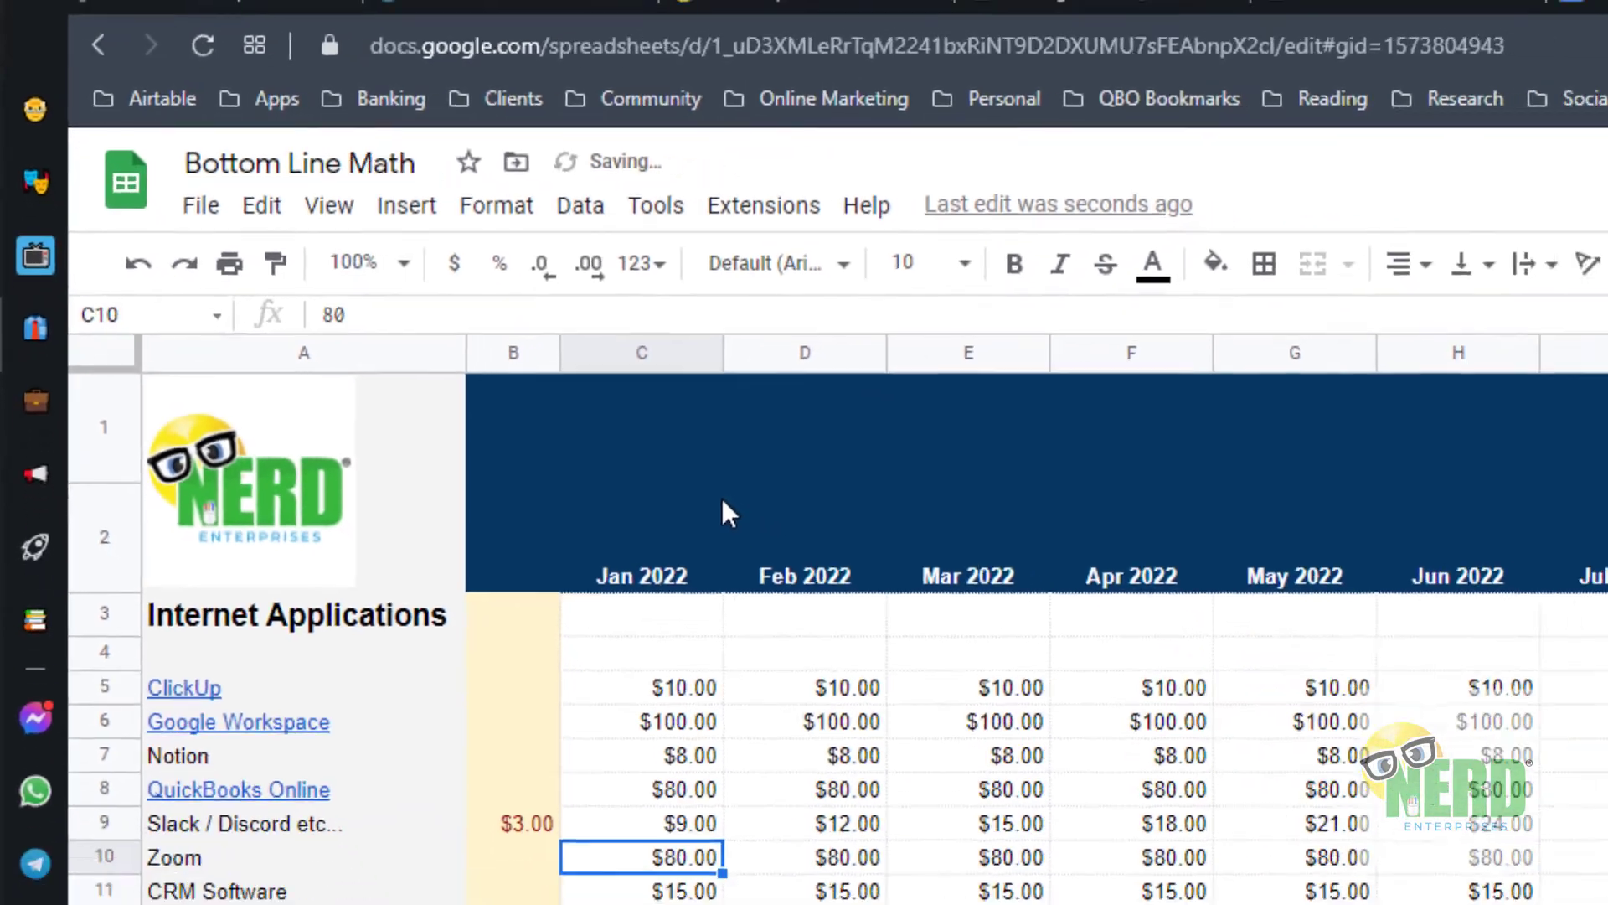
pyautogui.press('Up')
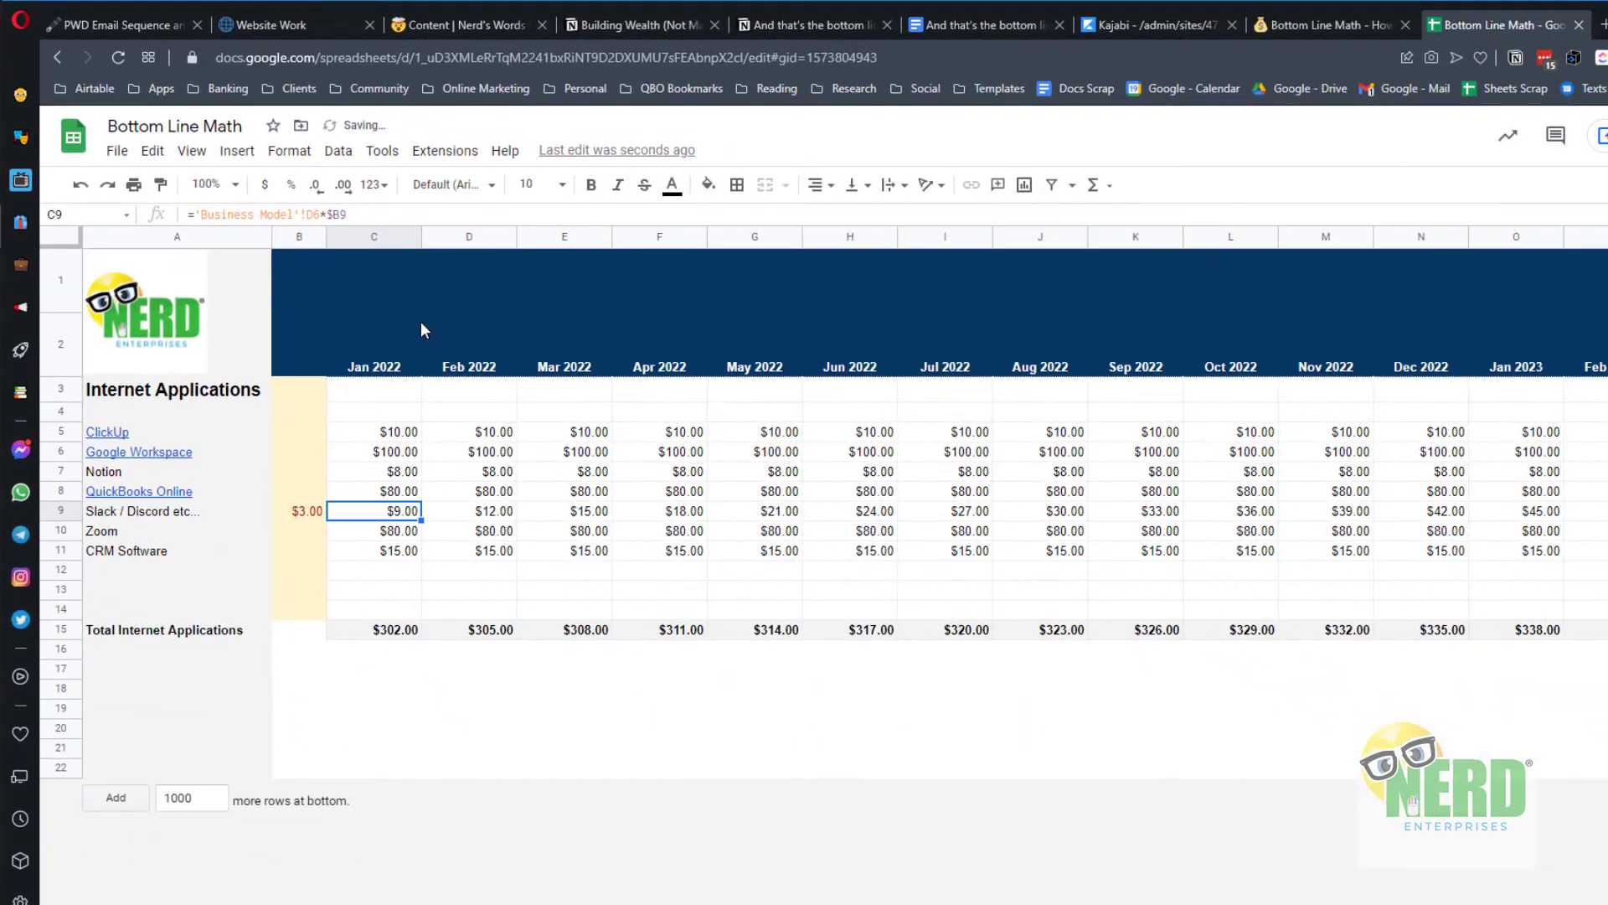
pyautogui.hotkey('ctrl', 'shift', 'Right')
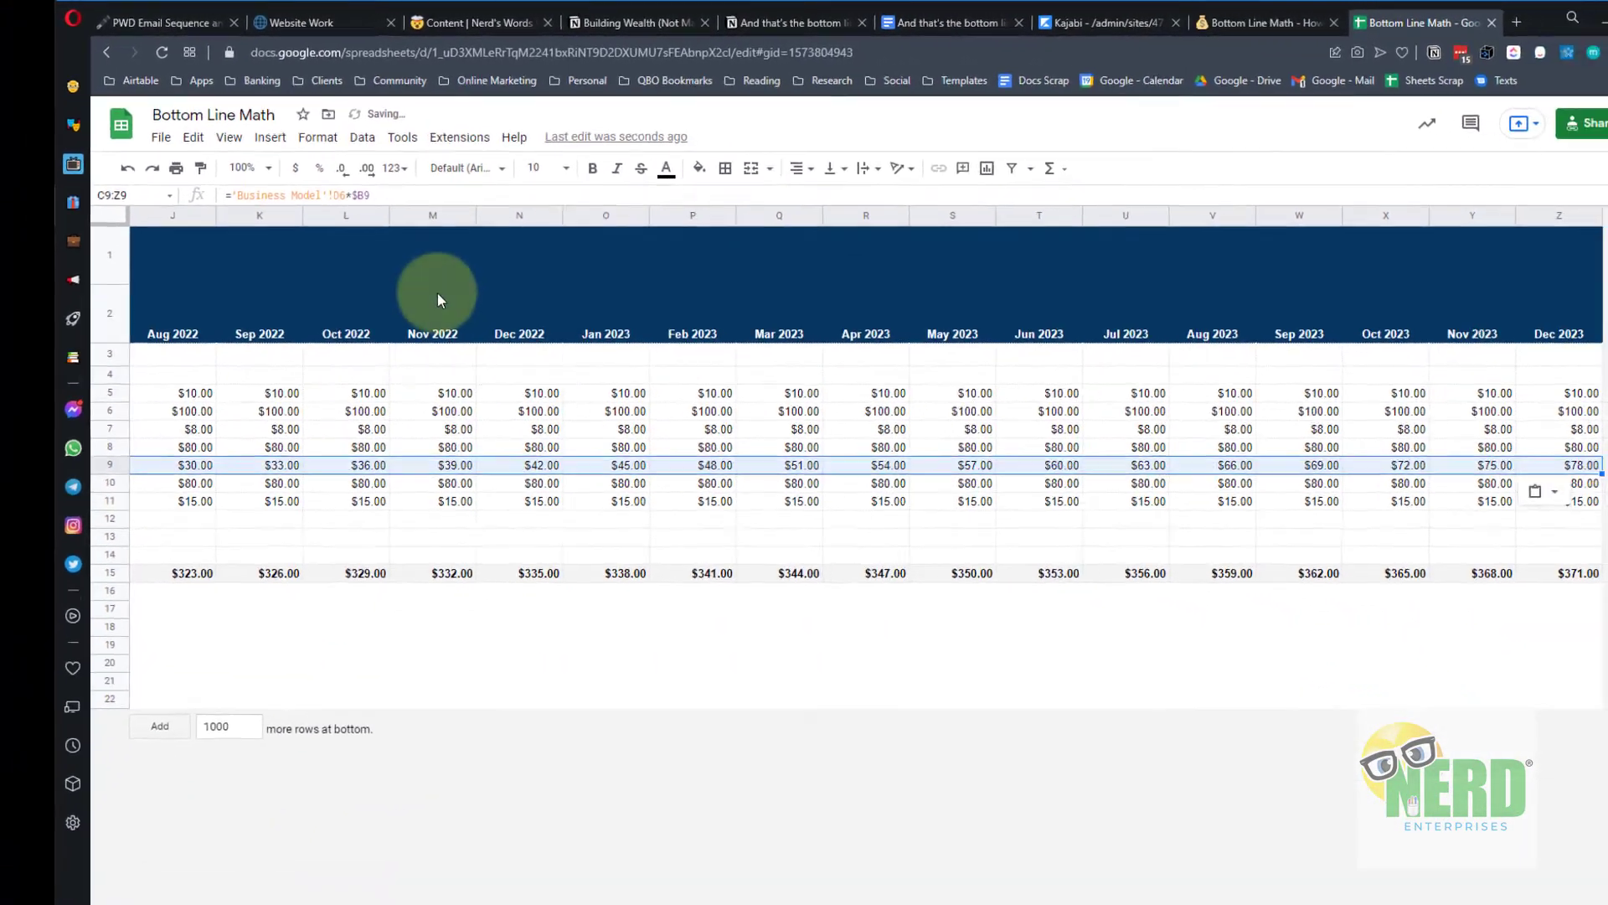
# Enter 2.5 in B9 and verify January's Slack / Discord cost recalculates to $7.50.
pyautogui.press('Home')
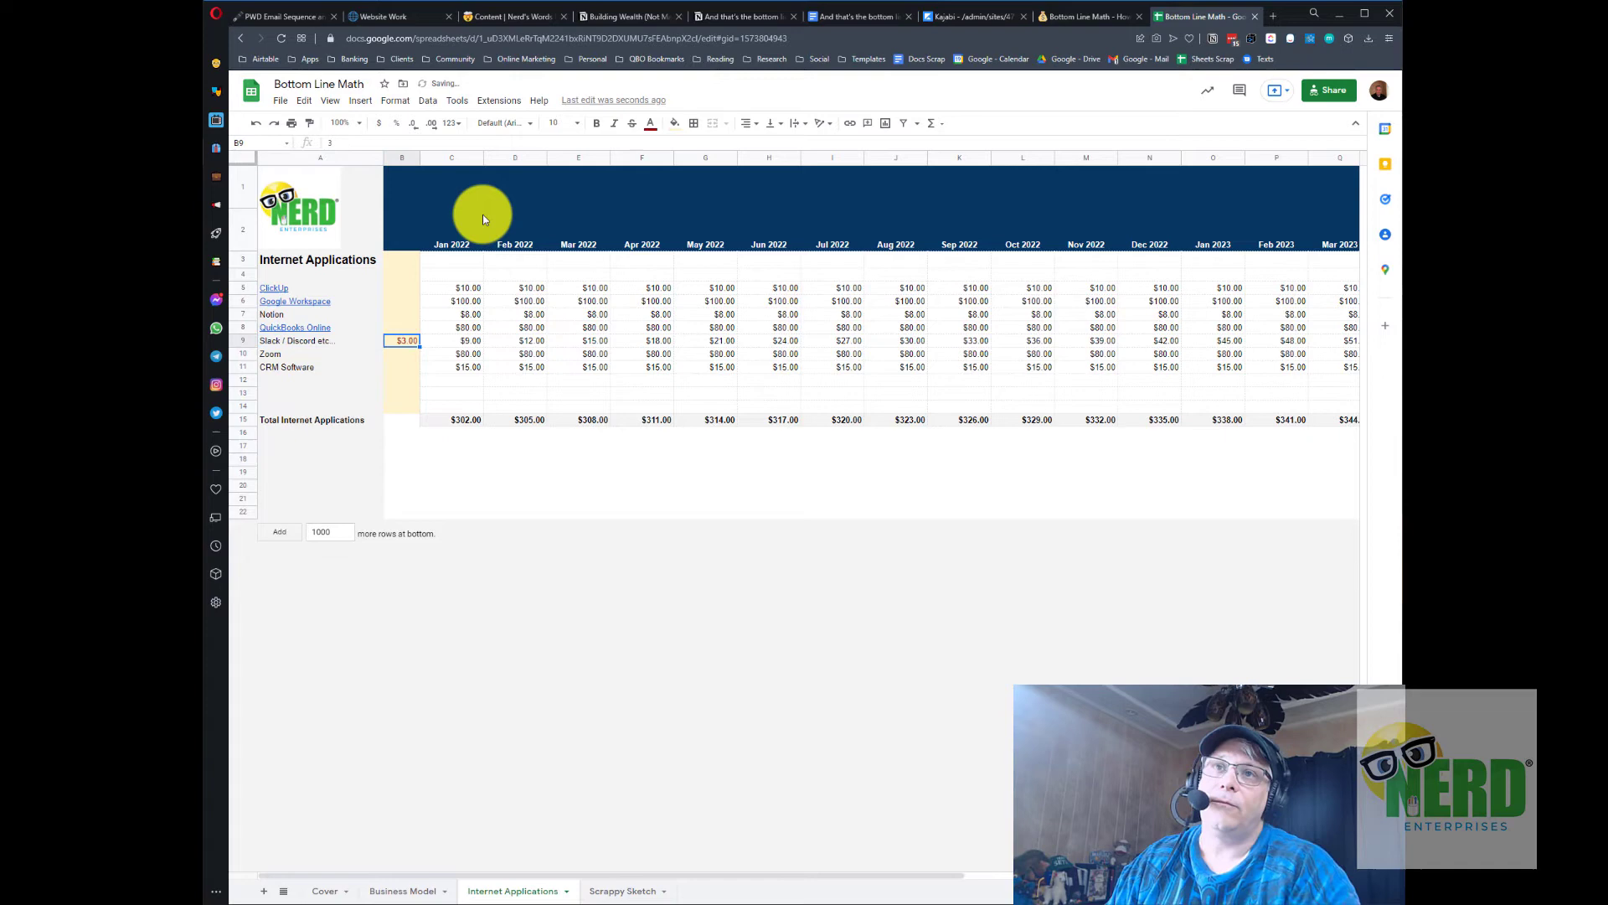
pyautogui.press('Right')
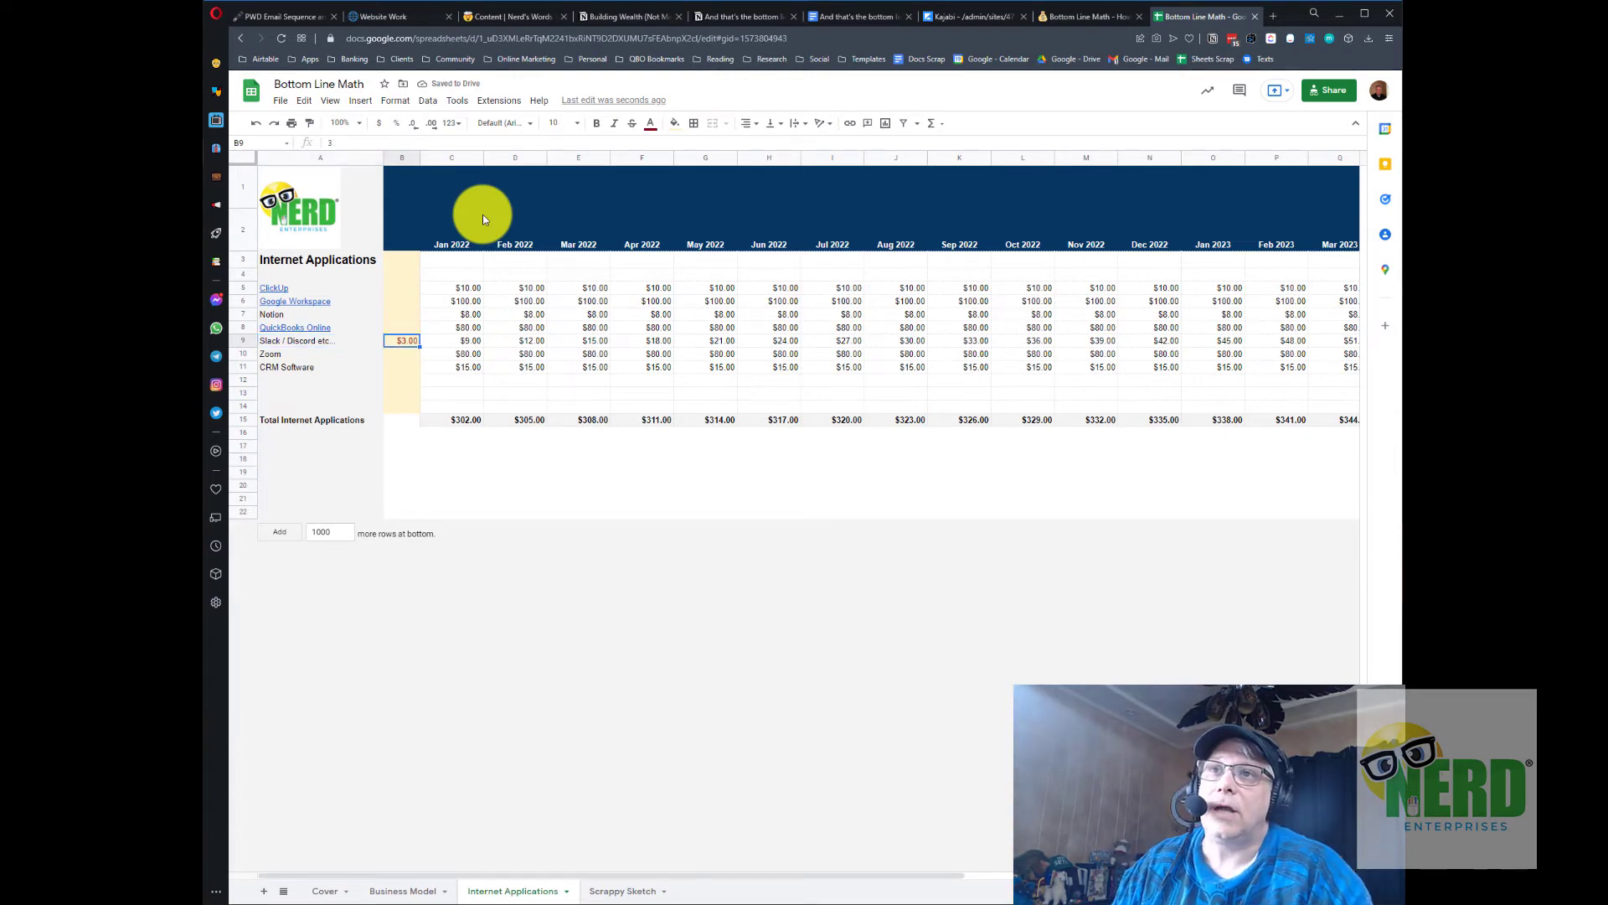
pyautogui.write('2.5')
pyautogui.press('Return')
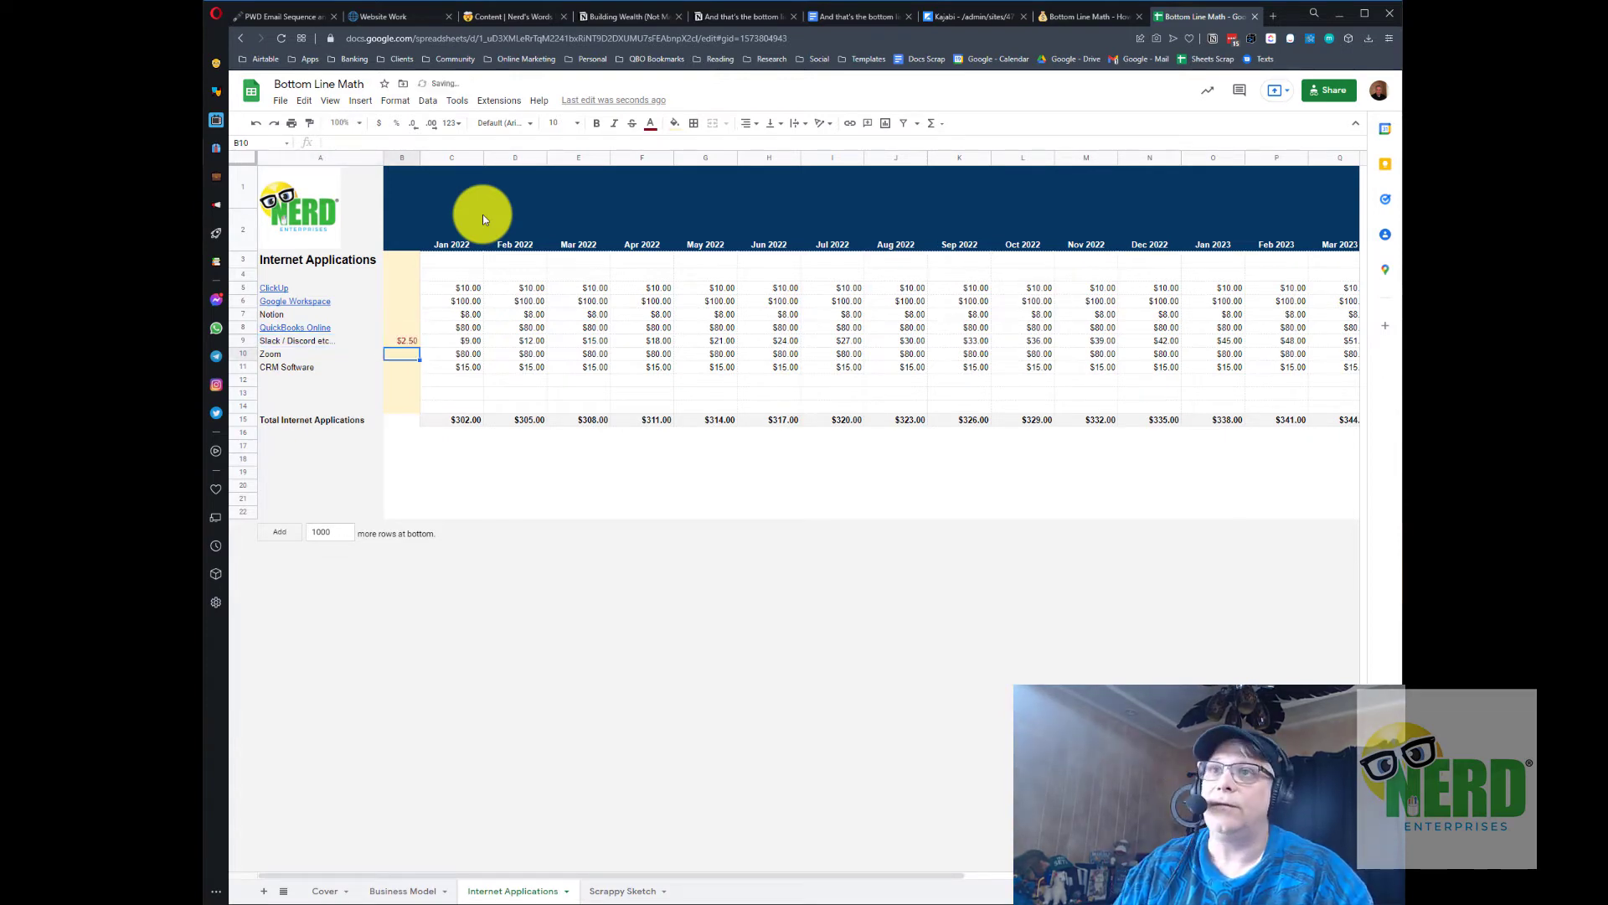
pyautogui.press('Up')
pyautogui.press('Right')
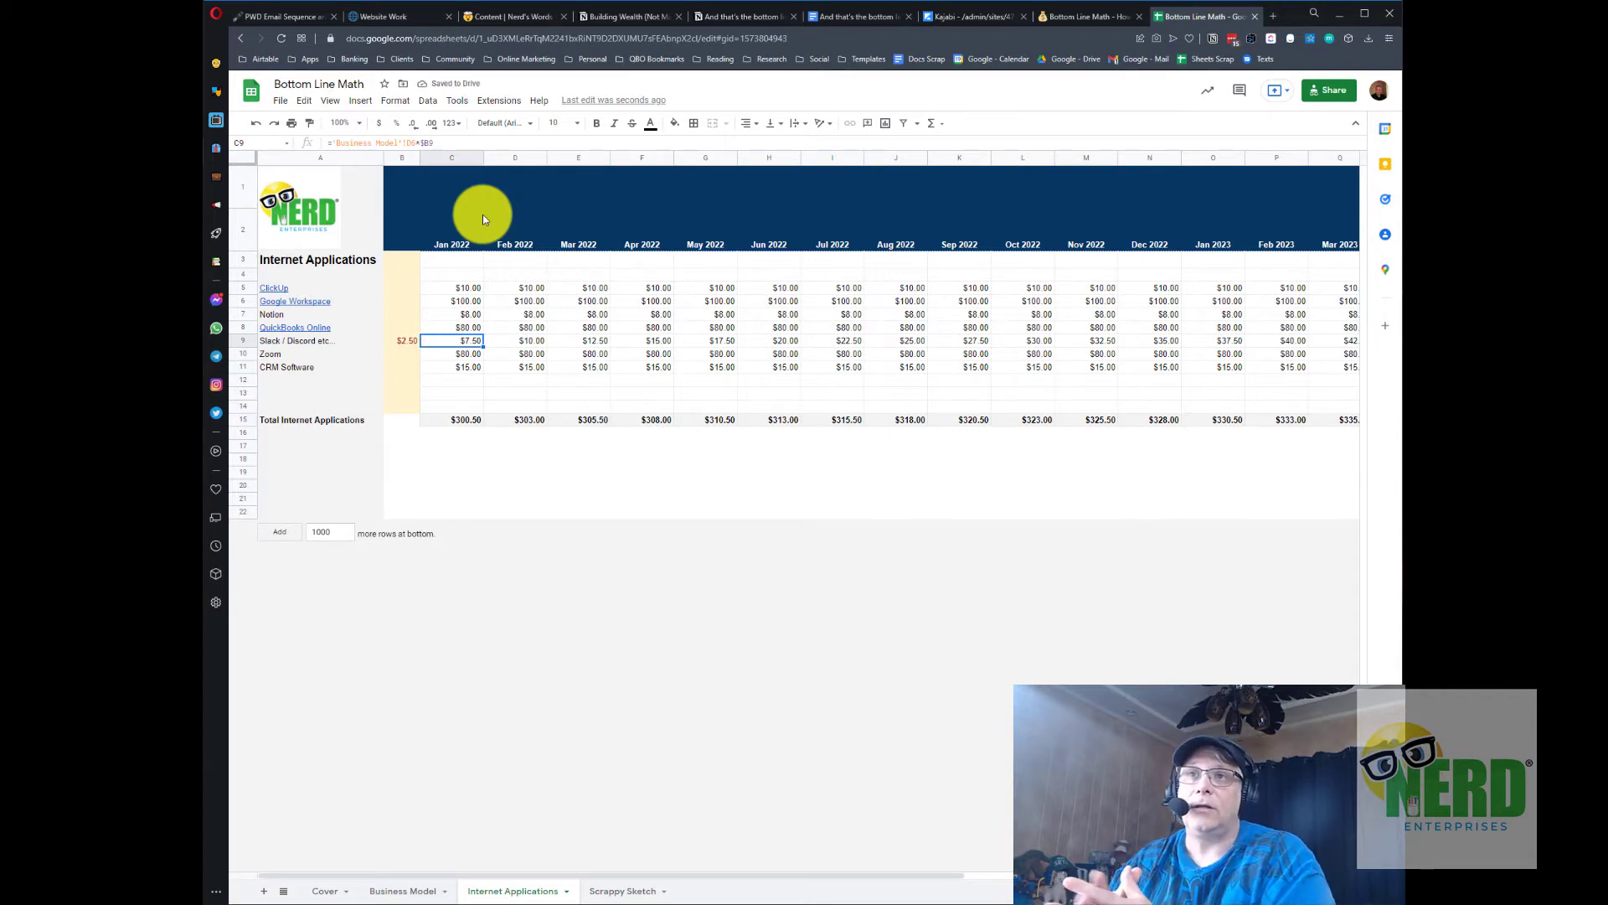
pyautogui.click(406, 341)
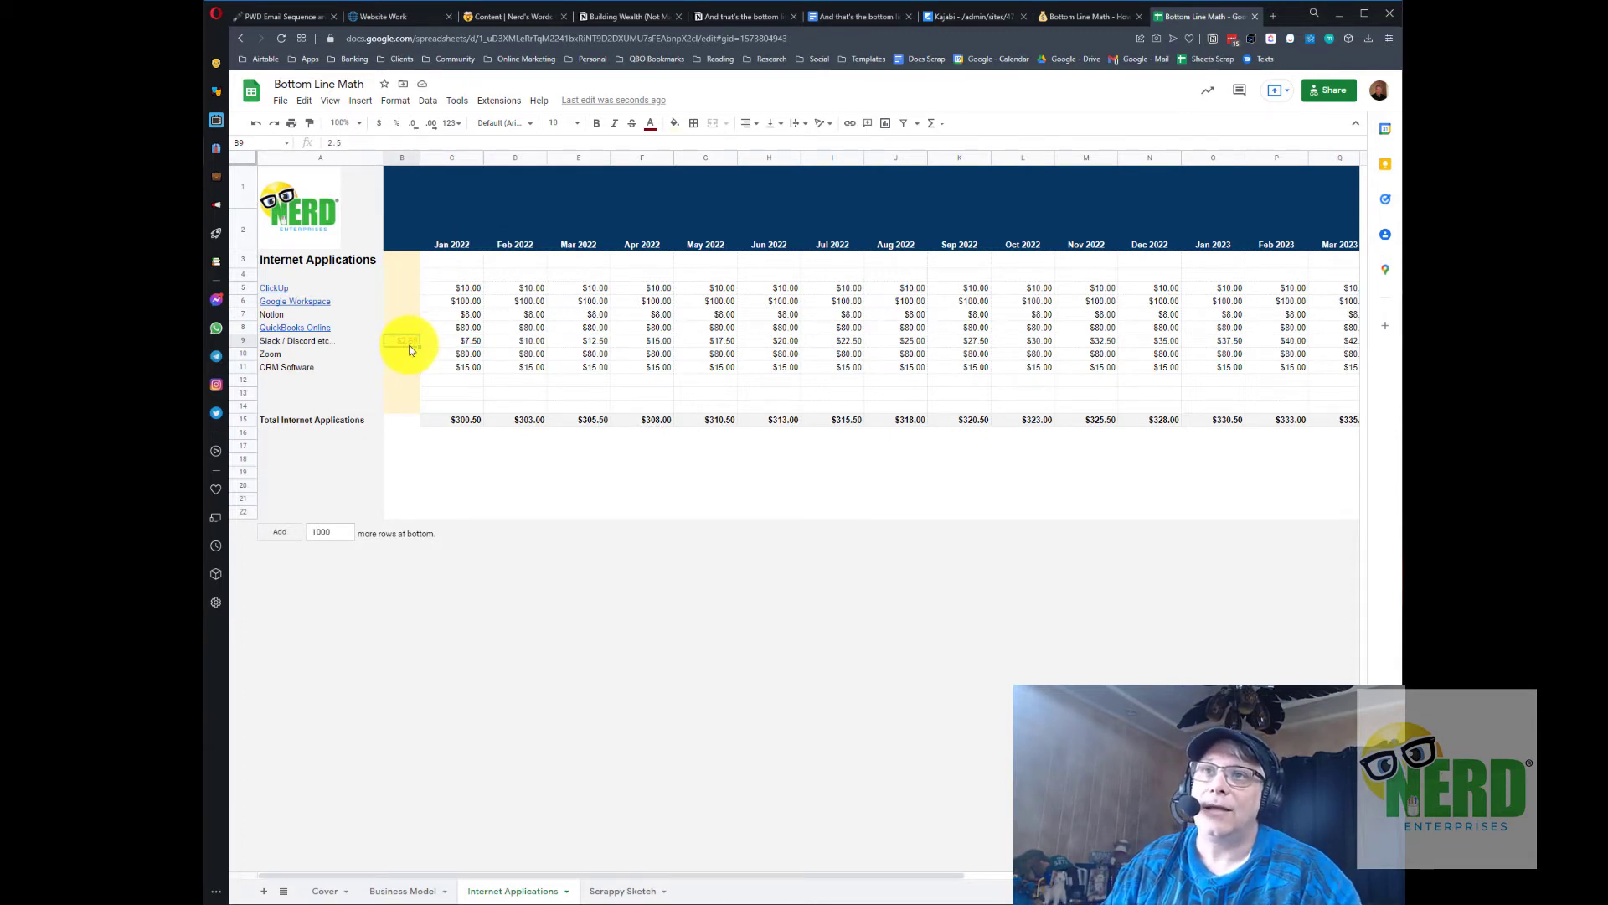
pyautogui.click(466, 343)
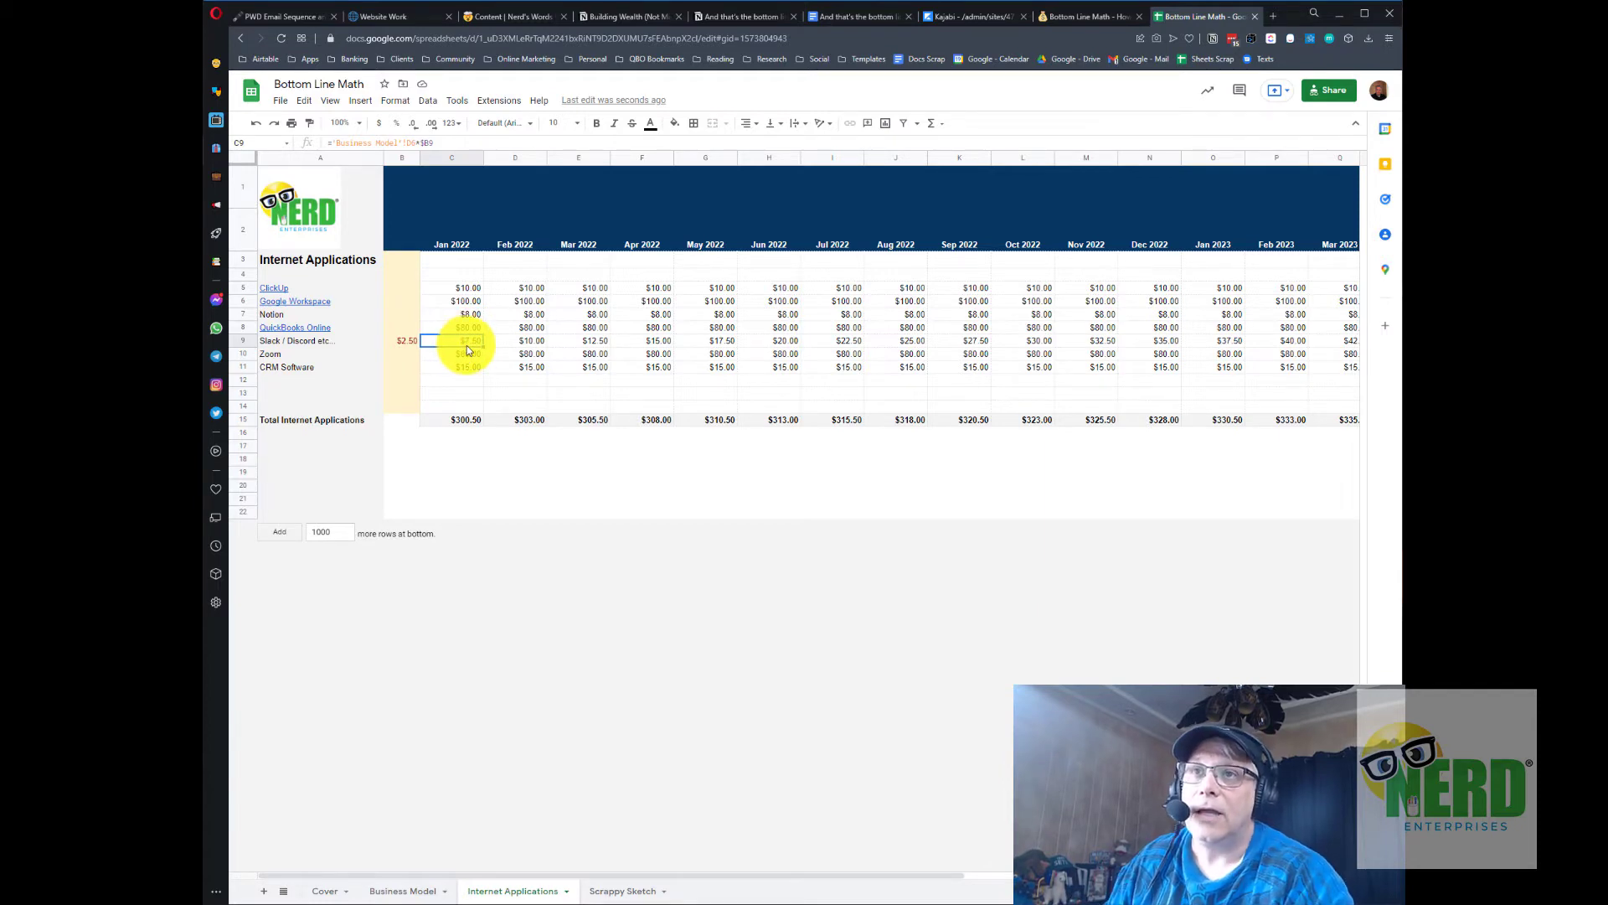
pyautogui.click(403, 893)
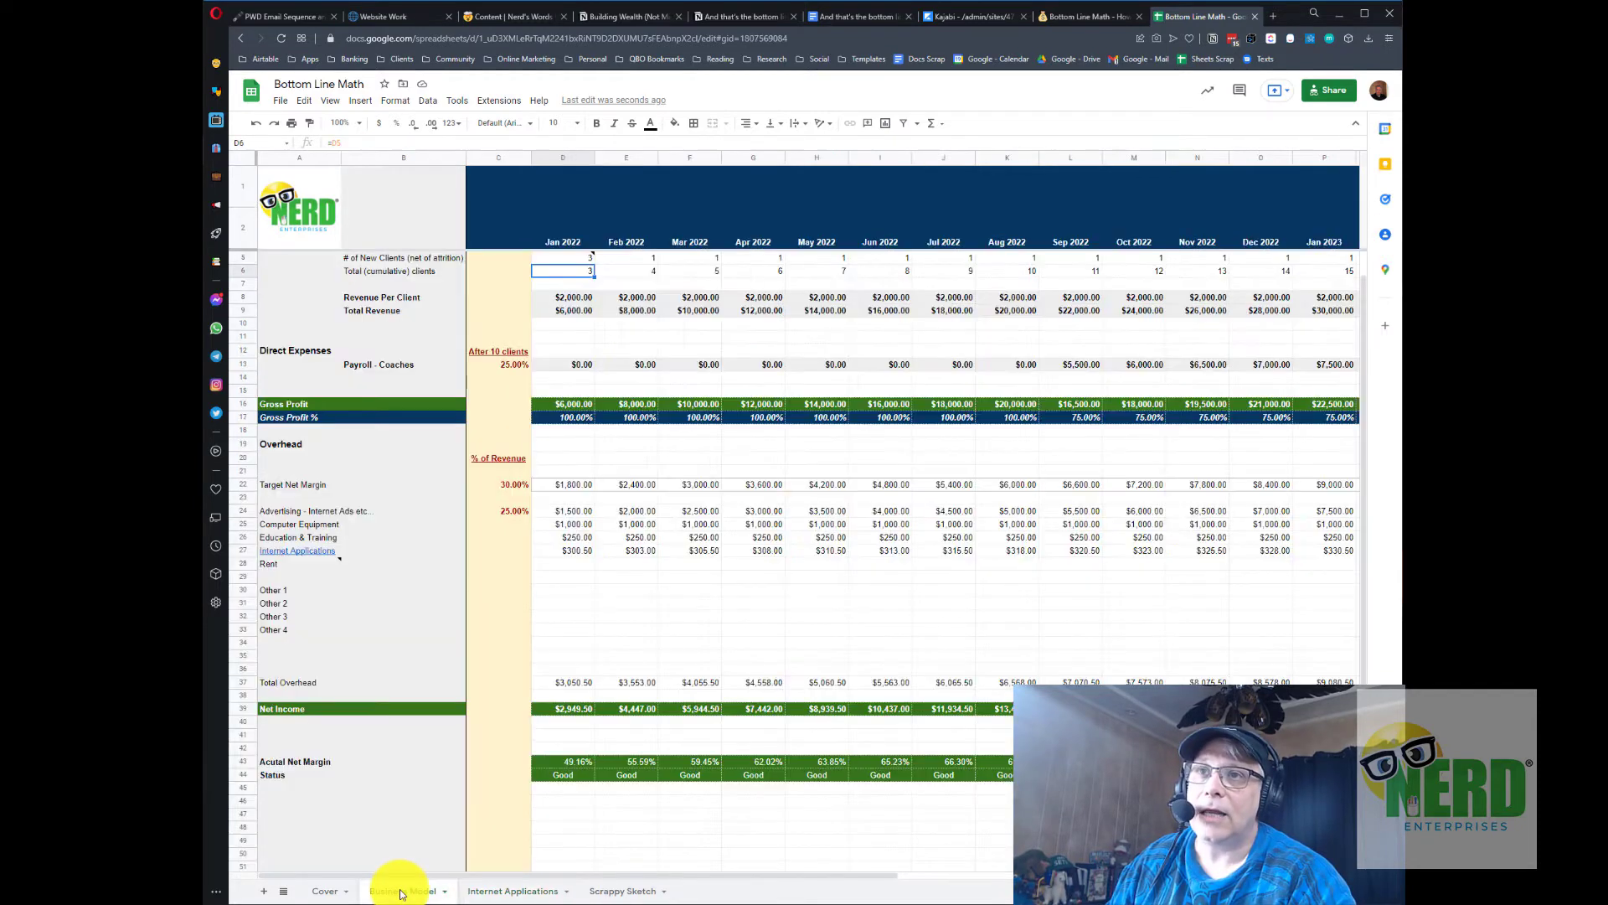
pyautogui.click(243, 525)
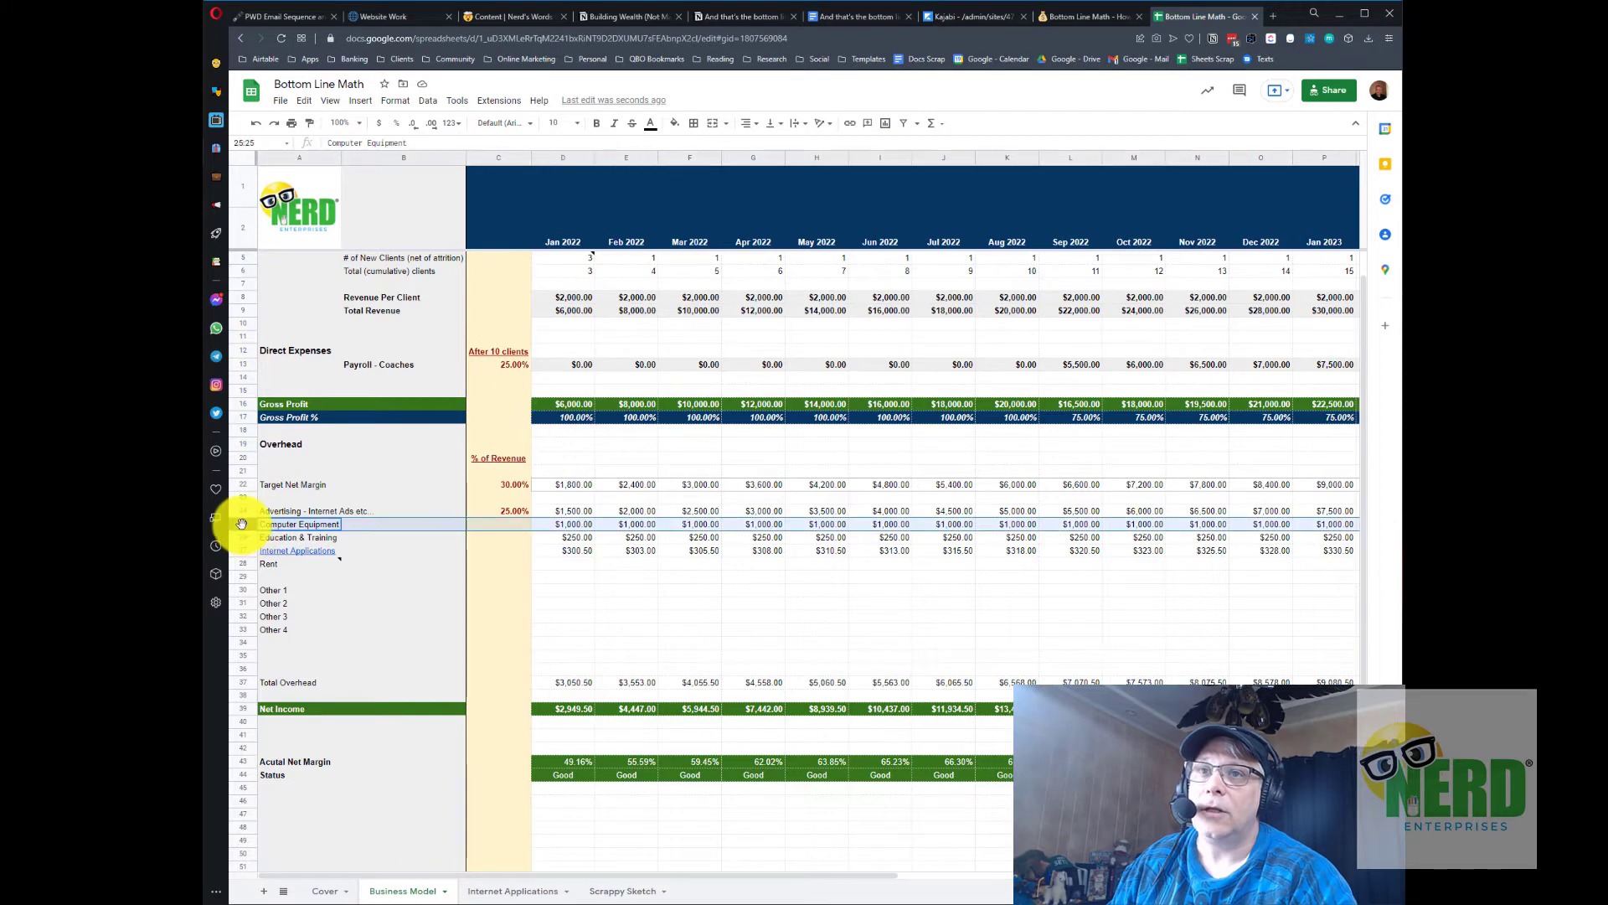
pyautogui.click(560, 523)
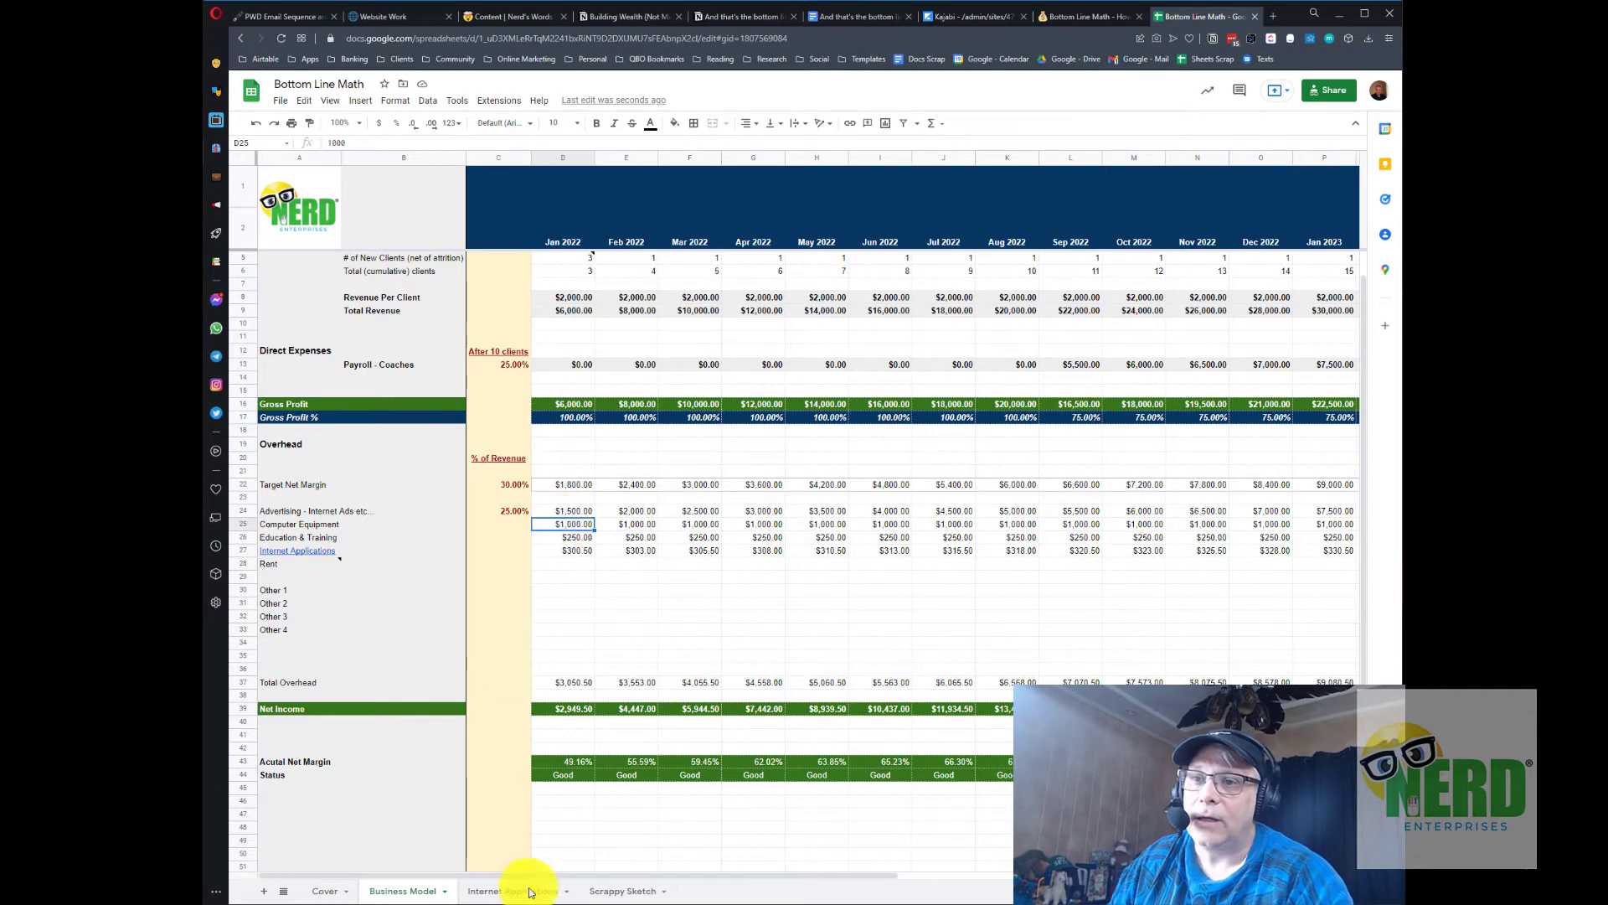
pyautogui.click(243, 523)
pyautogui.click(561, 525)
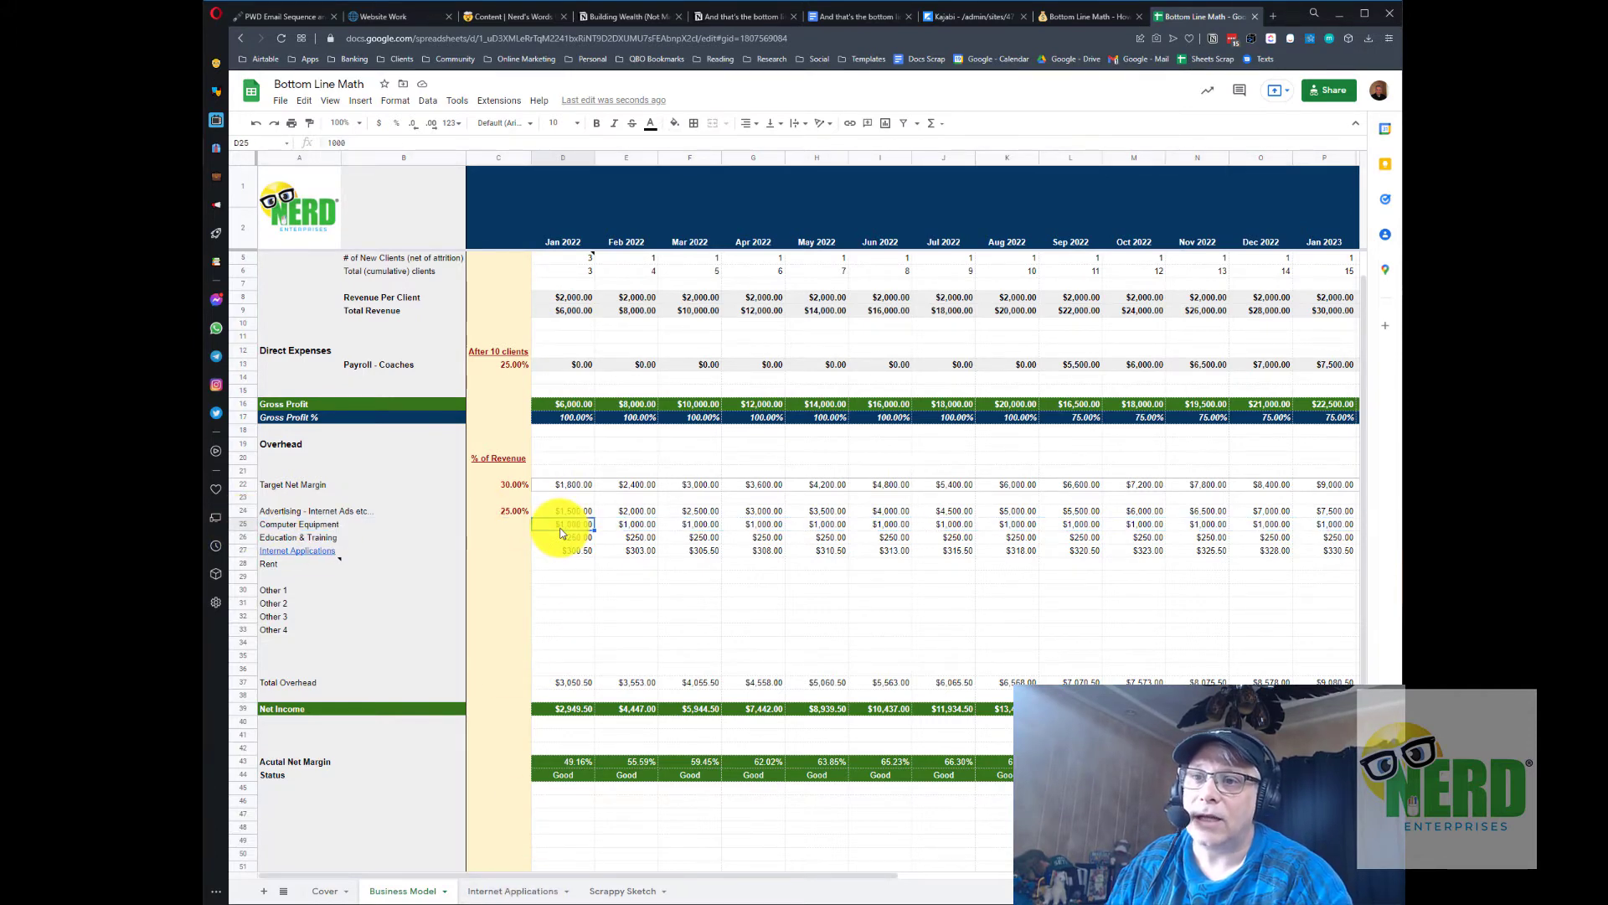
pyautogui.click(499, 893)
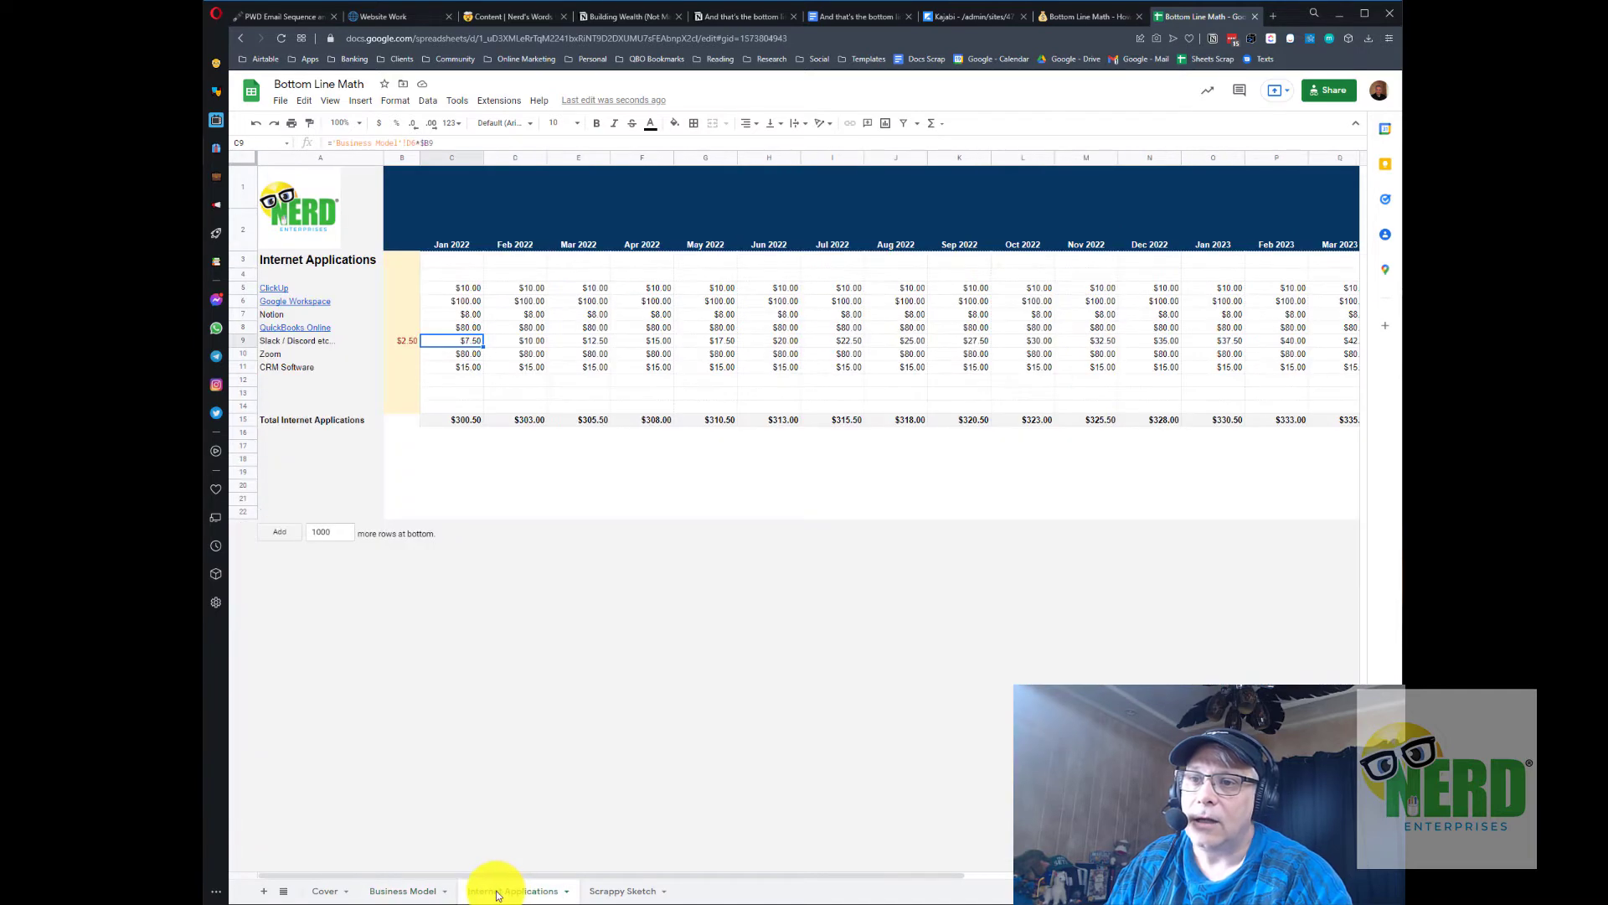
# Duplicate the Internet Applications sheet and retitle and rename the copy 'Computer Equipment'.
pyautogui.rightClick(502, 896)
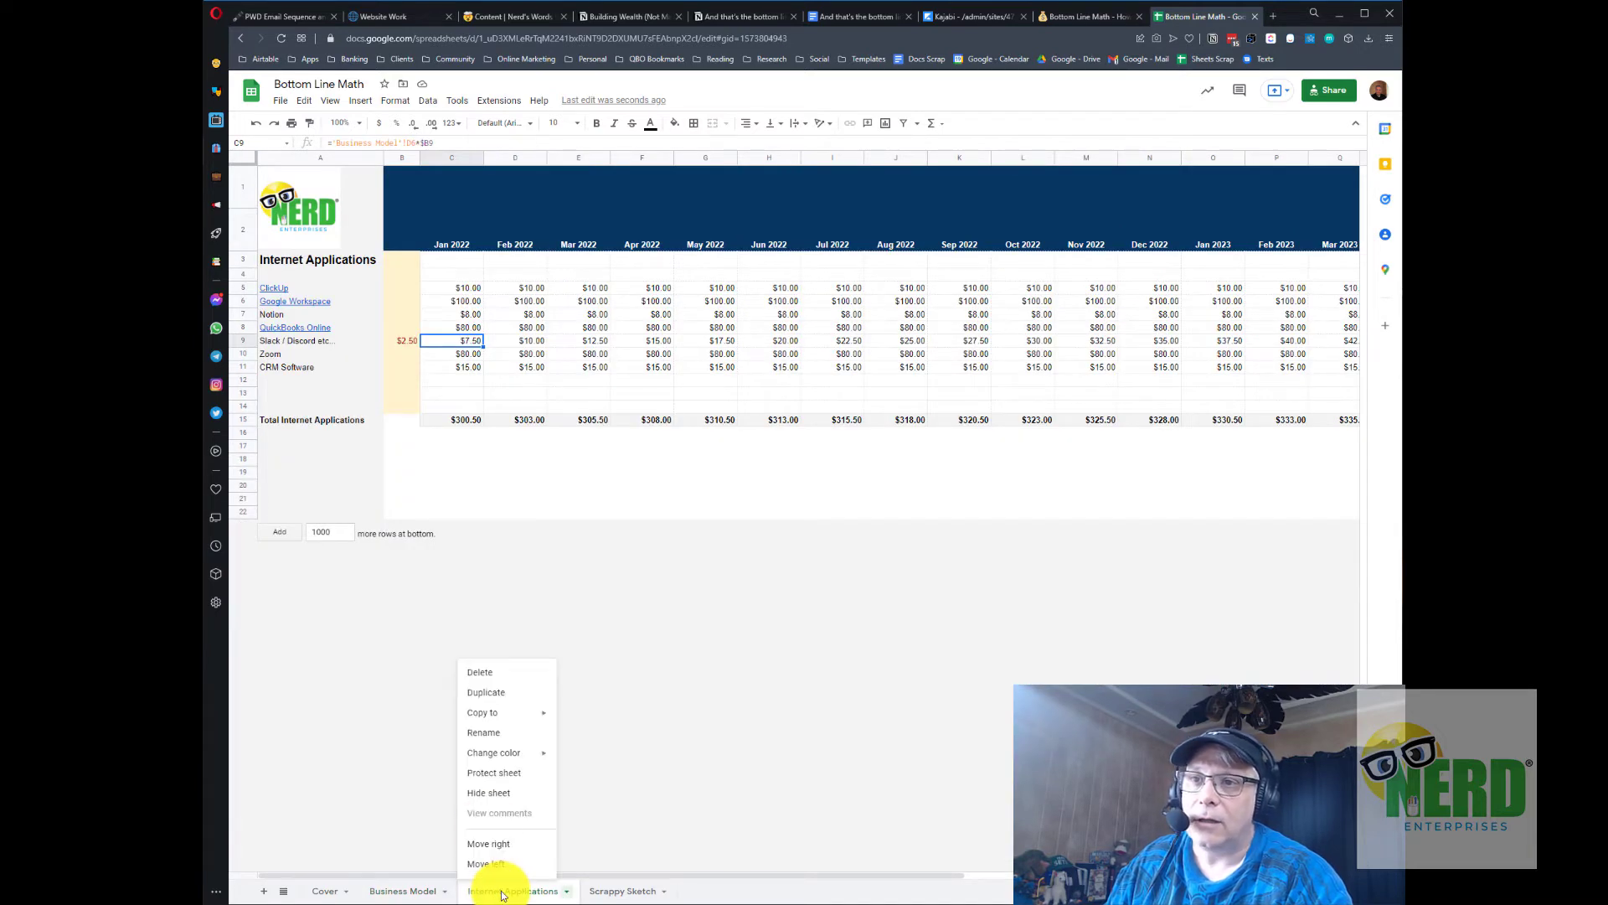
pyautogui.click(490, 695)
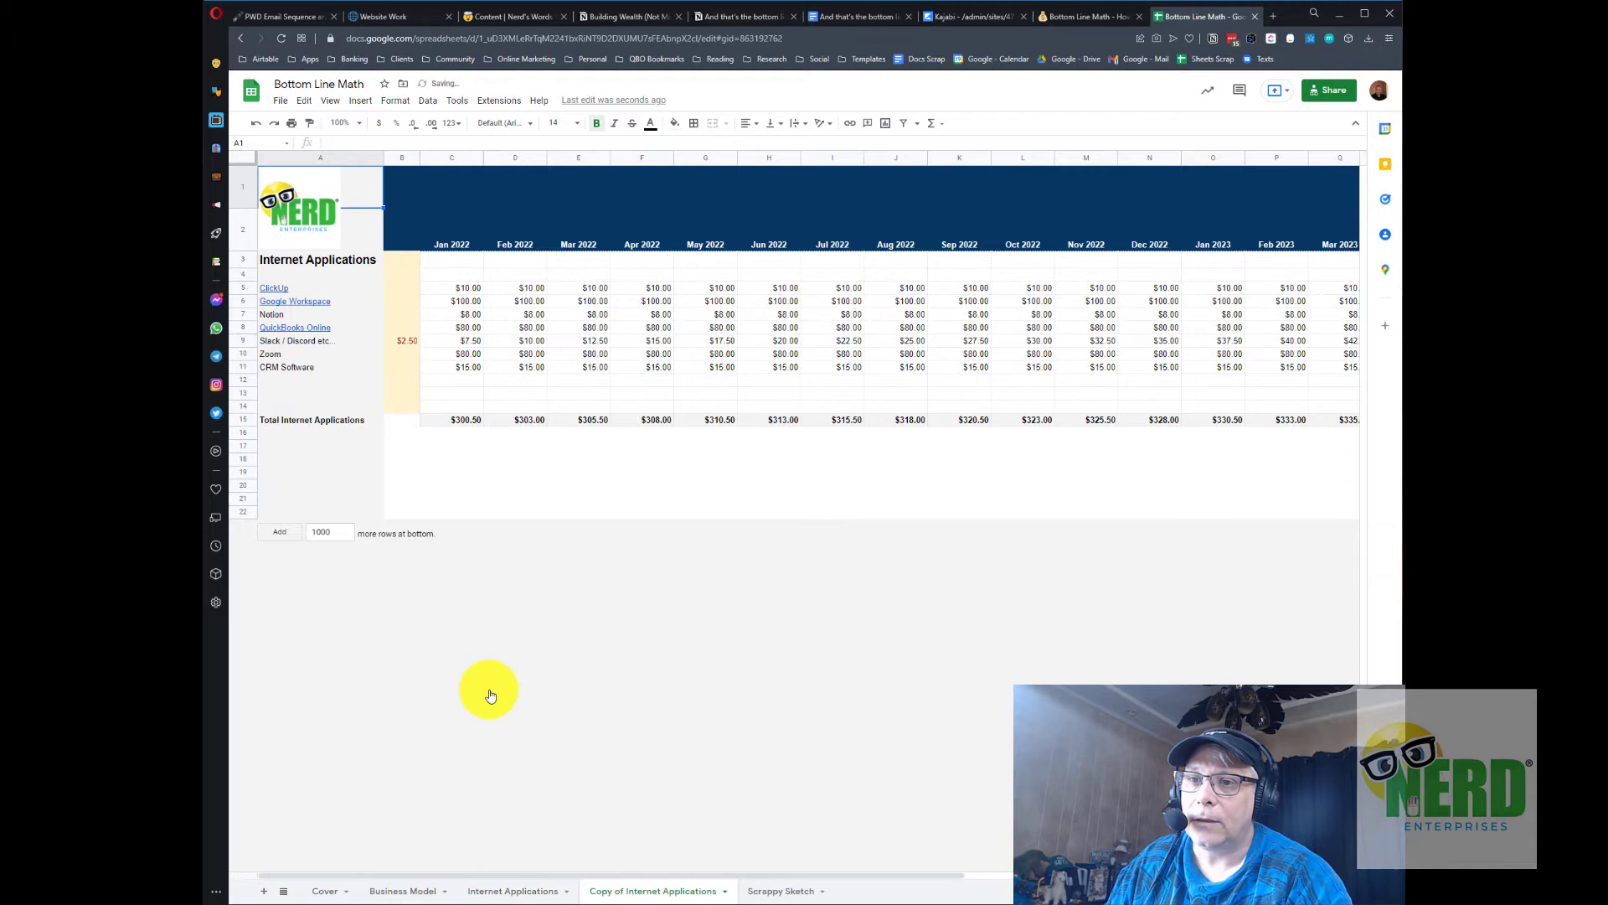
pyautogui.click(348, 263)
pyautogui.write('C')
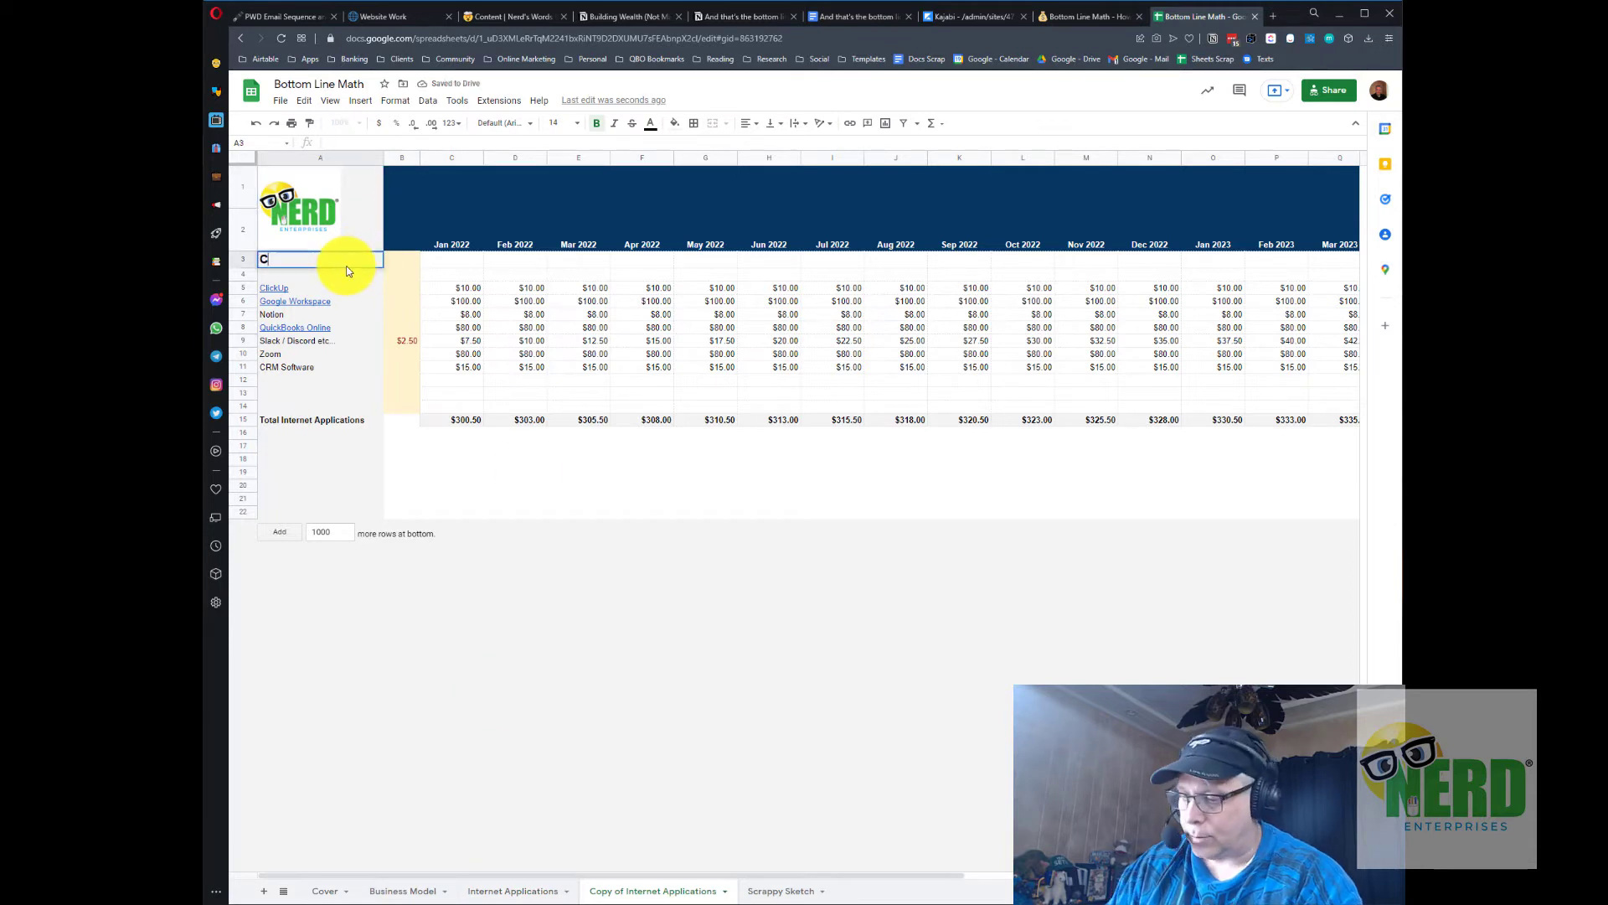
pyautogui.write('omputer Equipment')
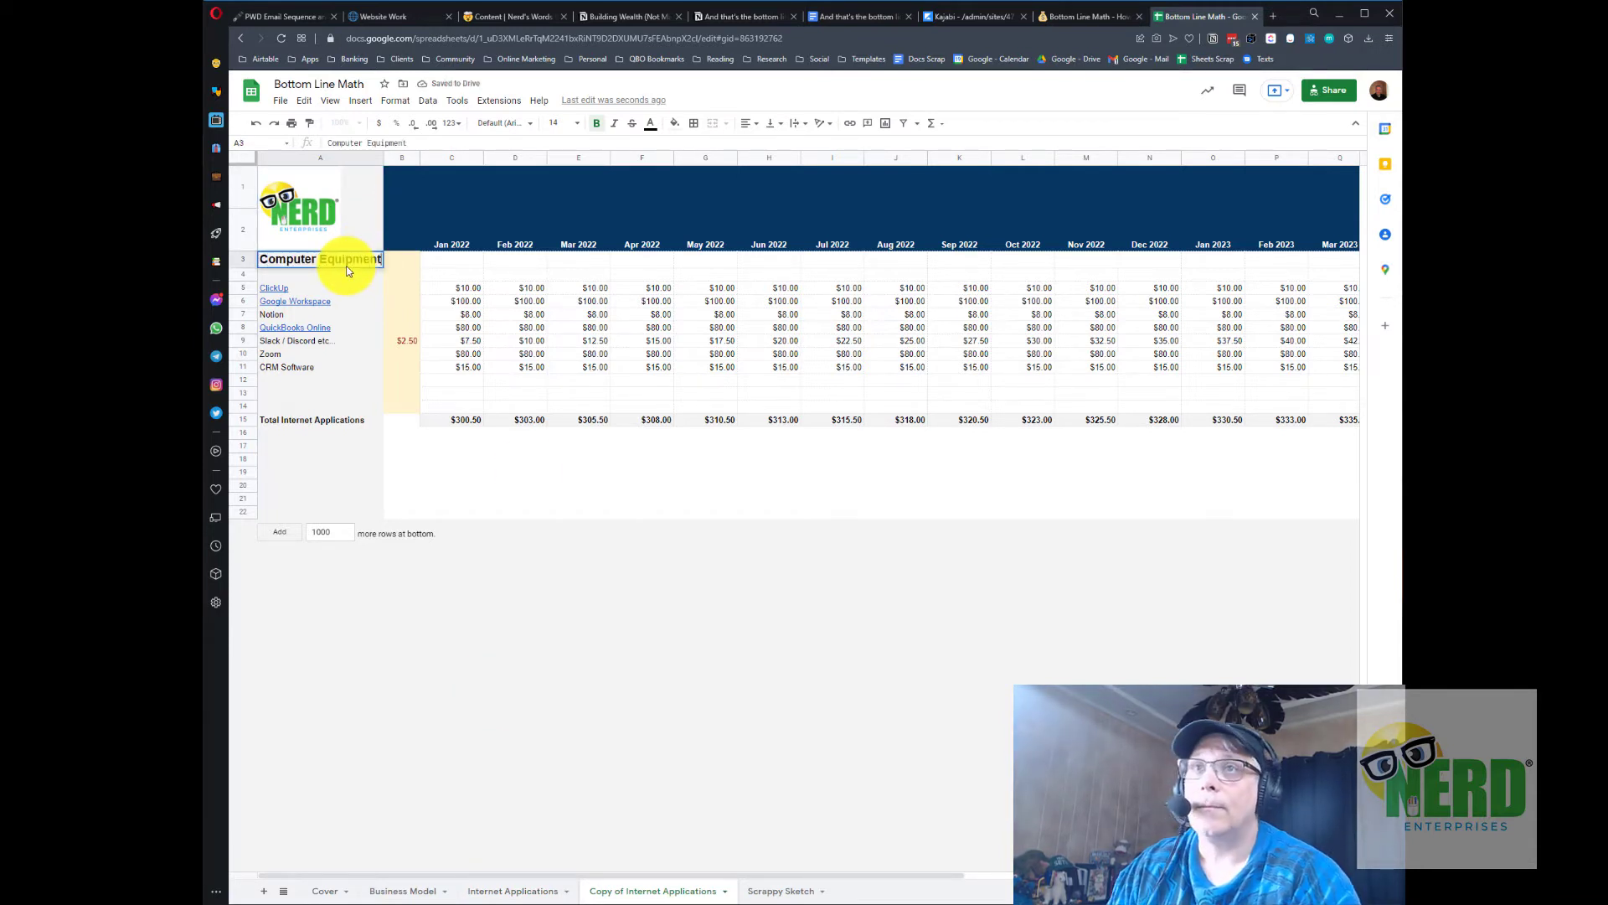
pyautogui.press('Return')
pyautogui.click(349, 266)
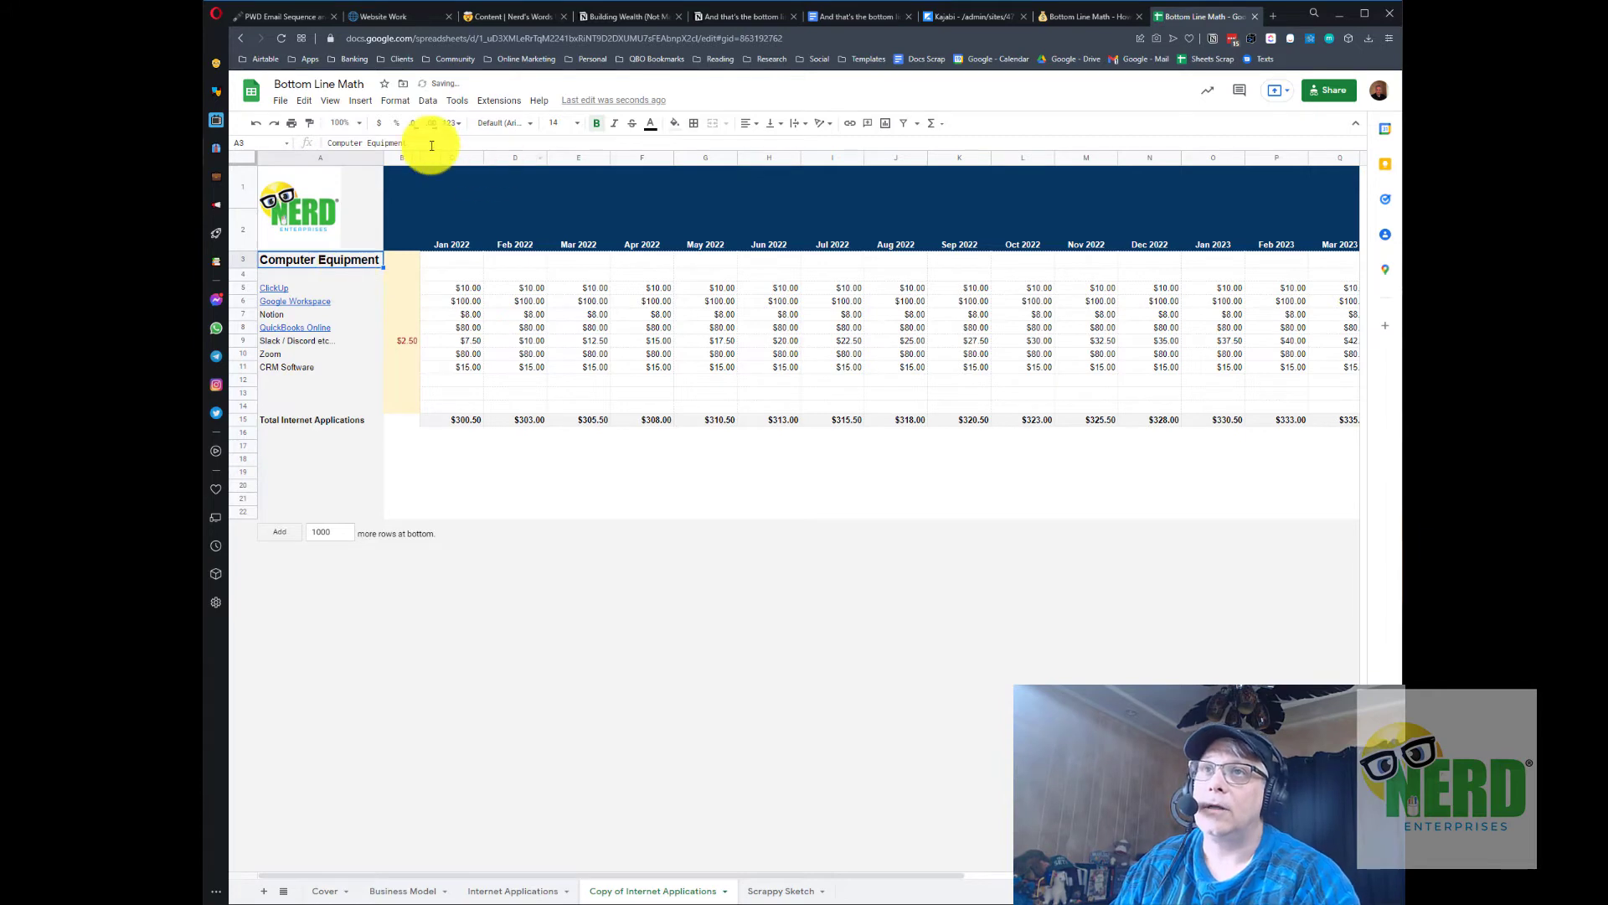
pyautogui.click(402, 261)
pyautogui.press('Left')
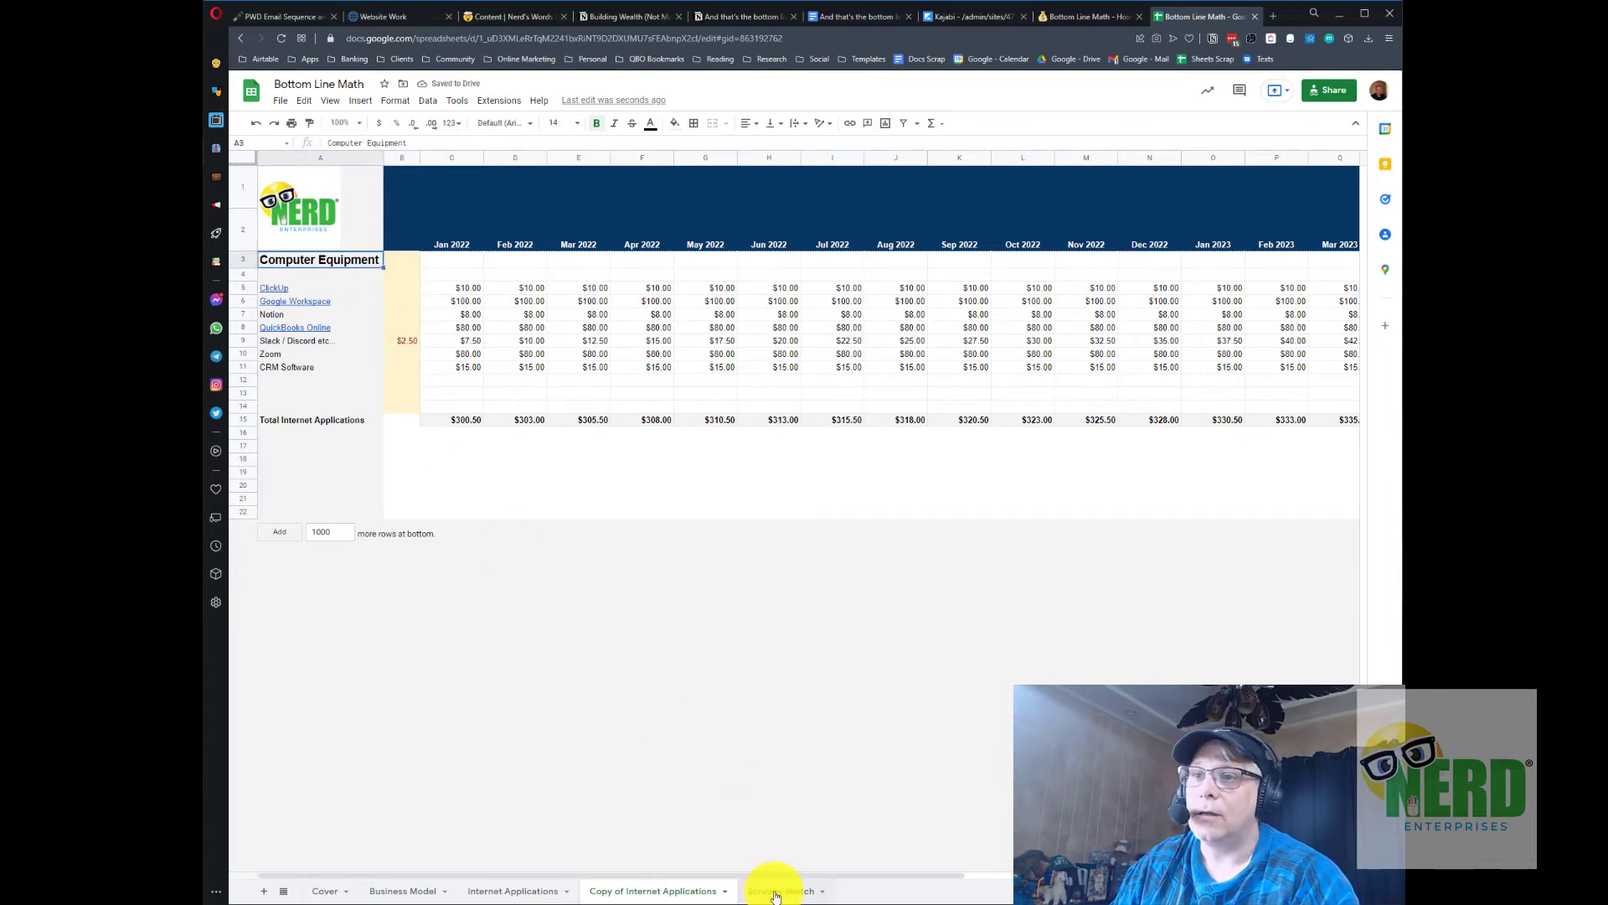
pyautogui.doubleClick(655, 891)
pyautogui.write('Computer Equipment')
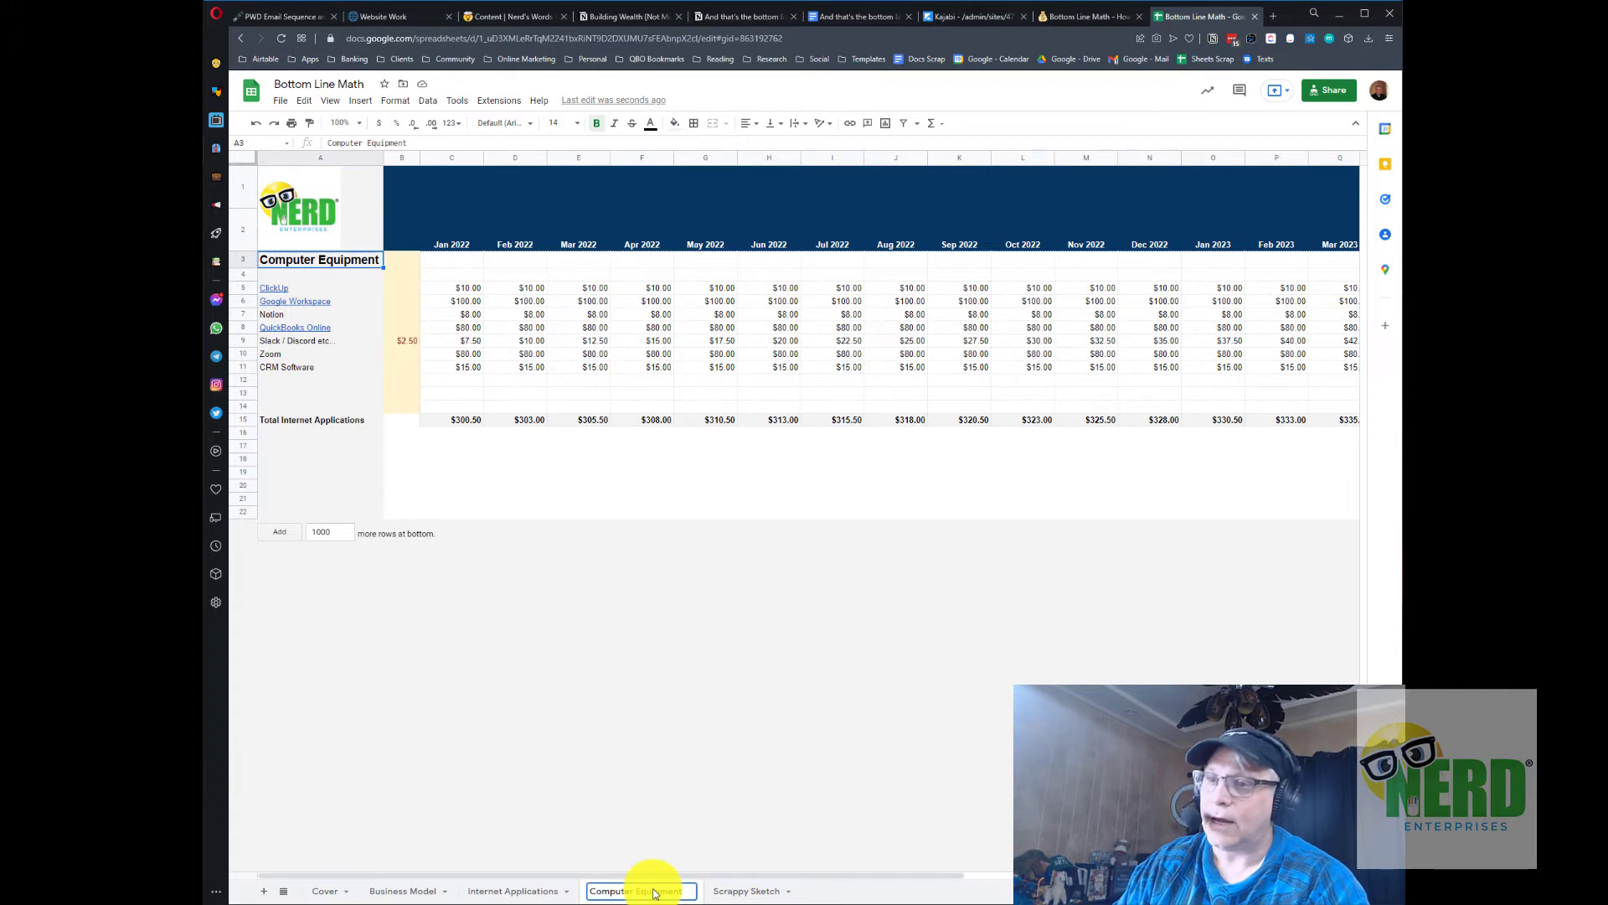
pyautogui.press('Return')
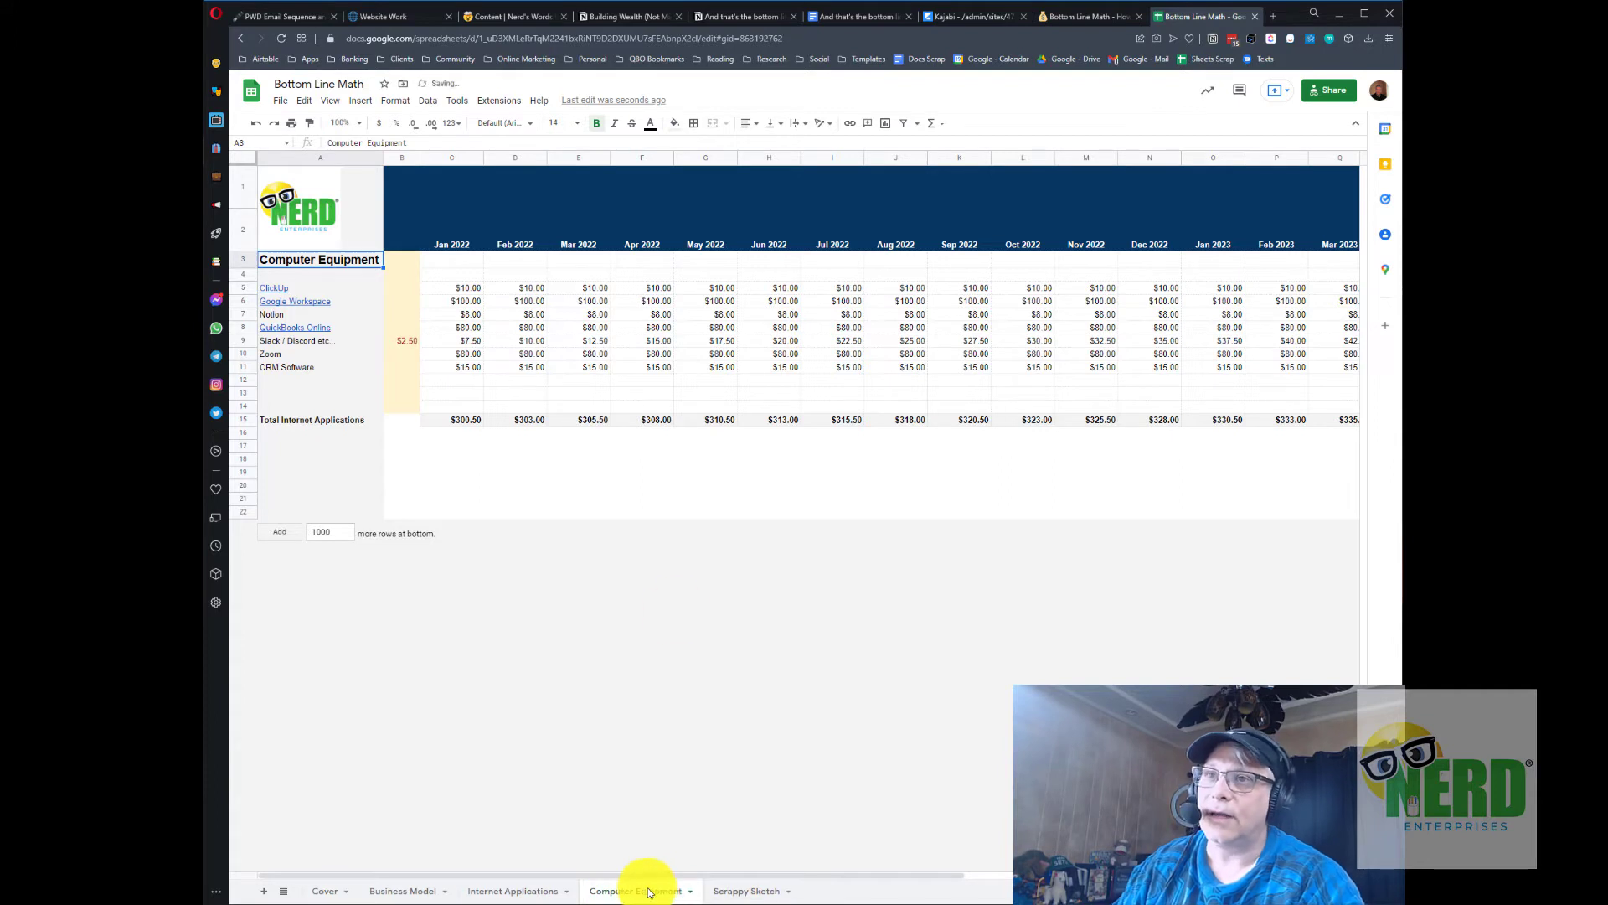
# Clear the copied application names and their monthly cost values.
pyautogui.click(293, 381)
pyautogui.hotkey('shift', 'Up')
pyautogui.hotkey('shift', 'Up')
pyautogui.hotkey('shift', 'Up')
pyautogui.hotkey('shift', 'Up')
pyautogui.hotkey('shift', 'Up')
pyautogui.hotkey('shift', 'Up')
pyautogui.hotkey('shift', 'Up')
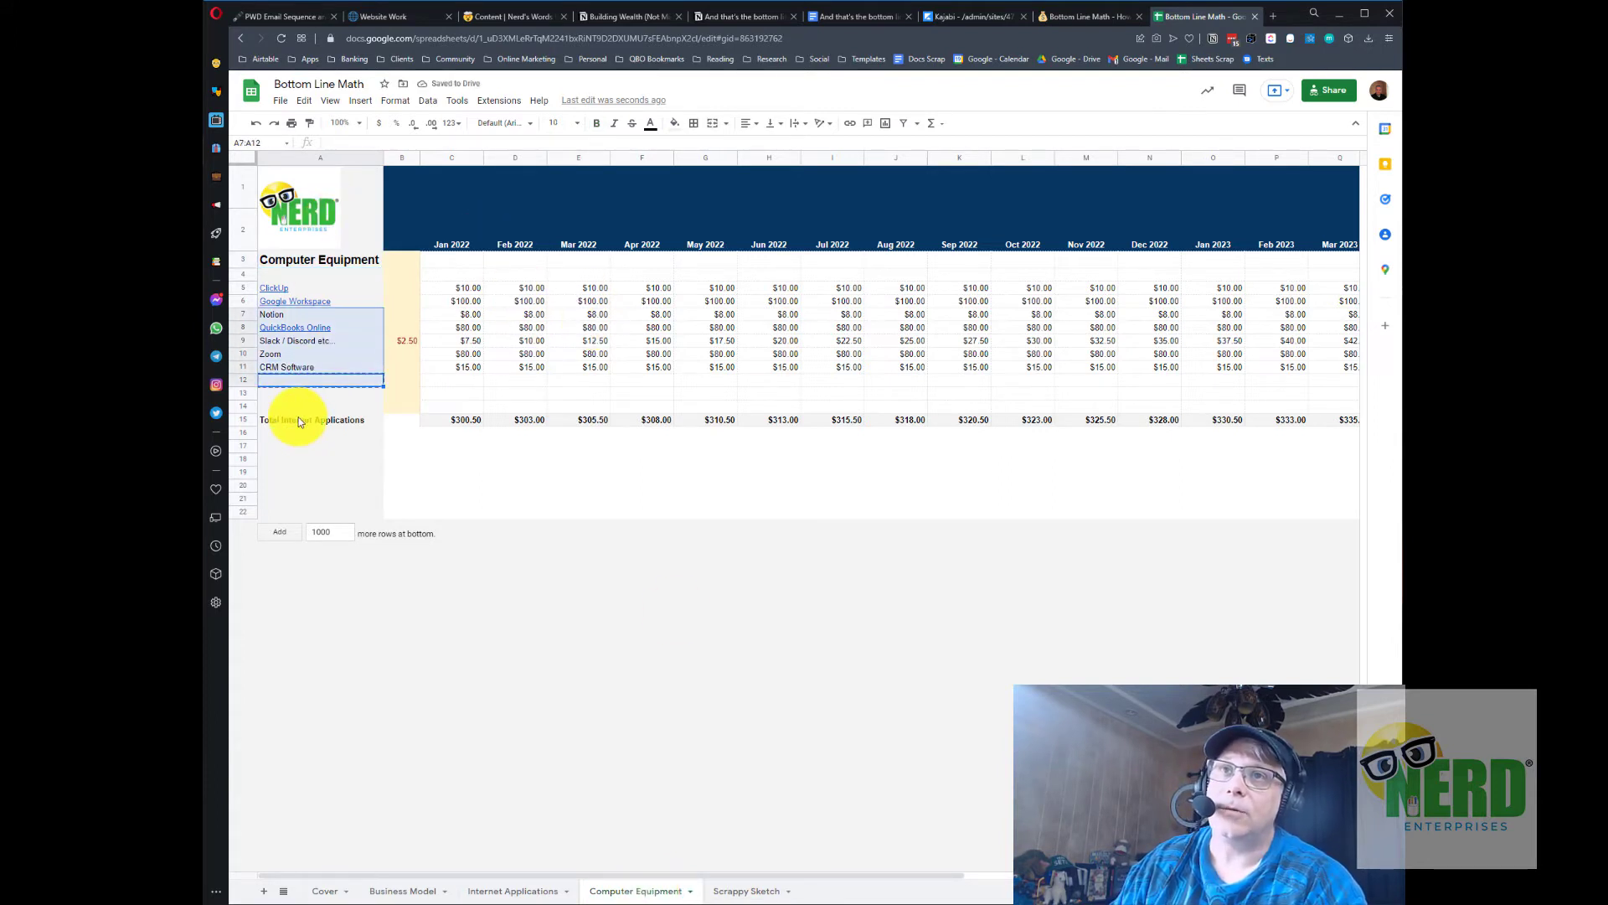
pyautogui.press('Delete')
pyautogui.press('Up')
pyautogui.press('Up')
pyautogui.press('Up')
pyautogui.press('Up')
pyautogui.press('Up')
pyautogui.press('Up')
pyautogui.press('Up')
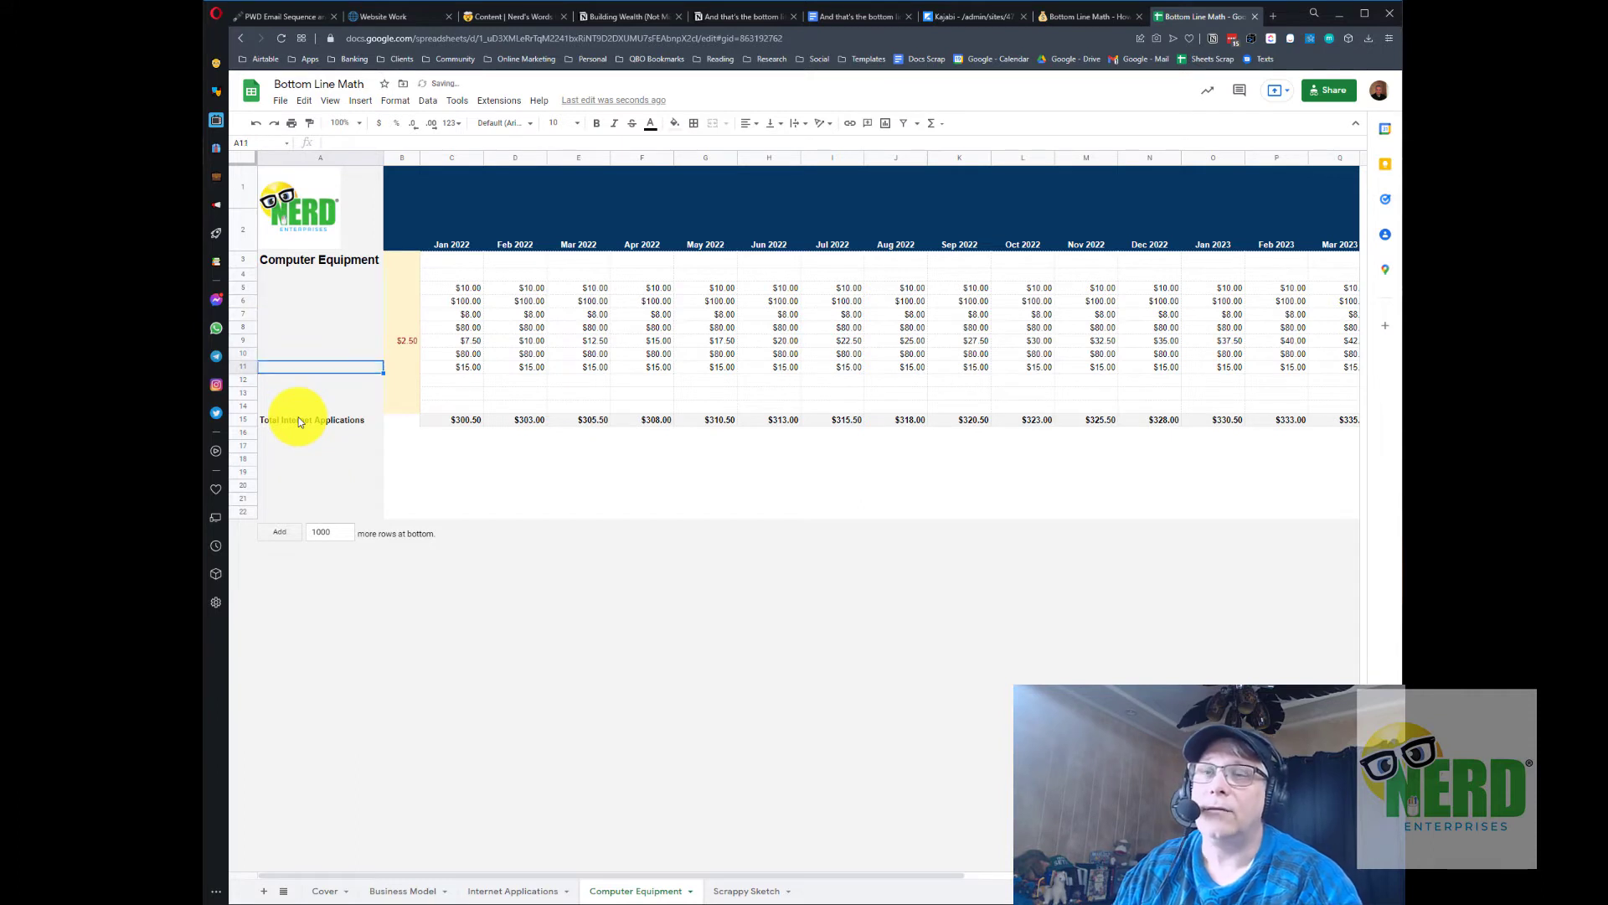
pyautogui.press('Right')
pyautogui.hotkey('shift', 'Down')
pyautogui.hotkey('shift', 'Down')
pyautogui.hotkey('shift', 'Down')
pyautogui.hotkey('shift', 'Down')
pyautogui.hotkey('shift', 'Down')
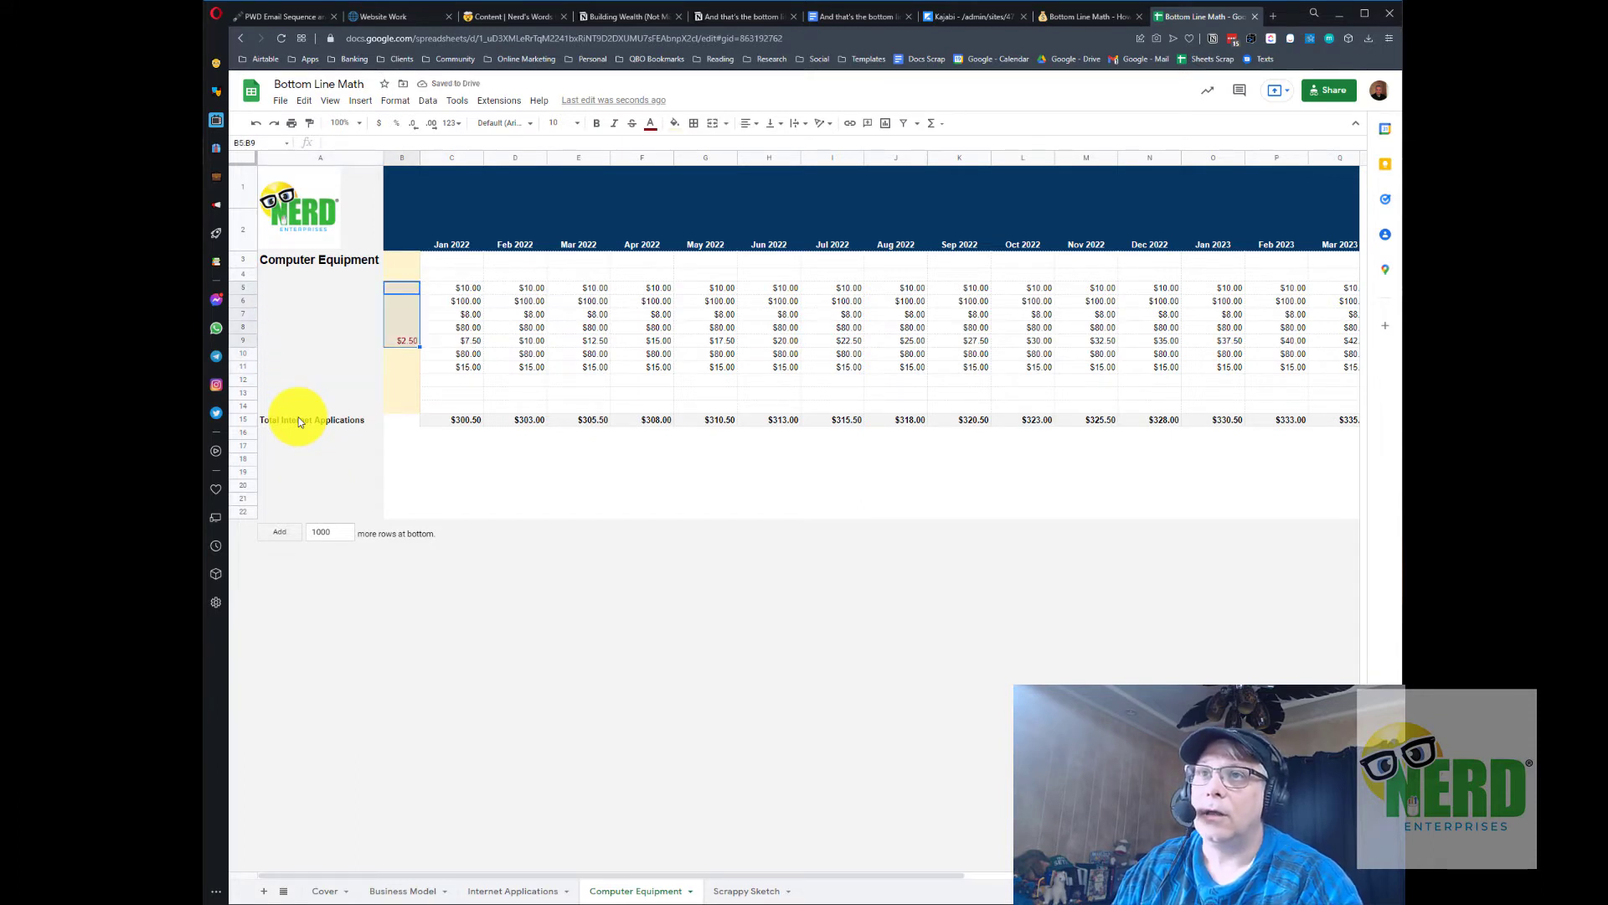
pyautogui.hotkey('shift', 'Right')
pyautogui.hotkey('ctrl', 'shift', 'Right')
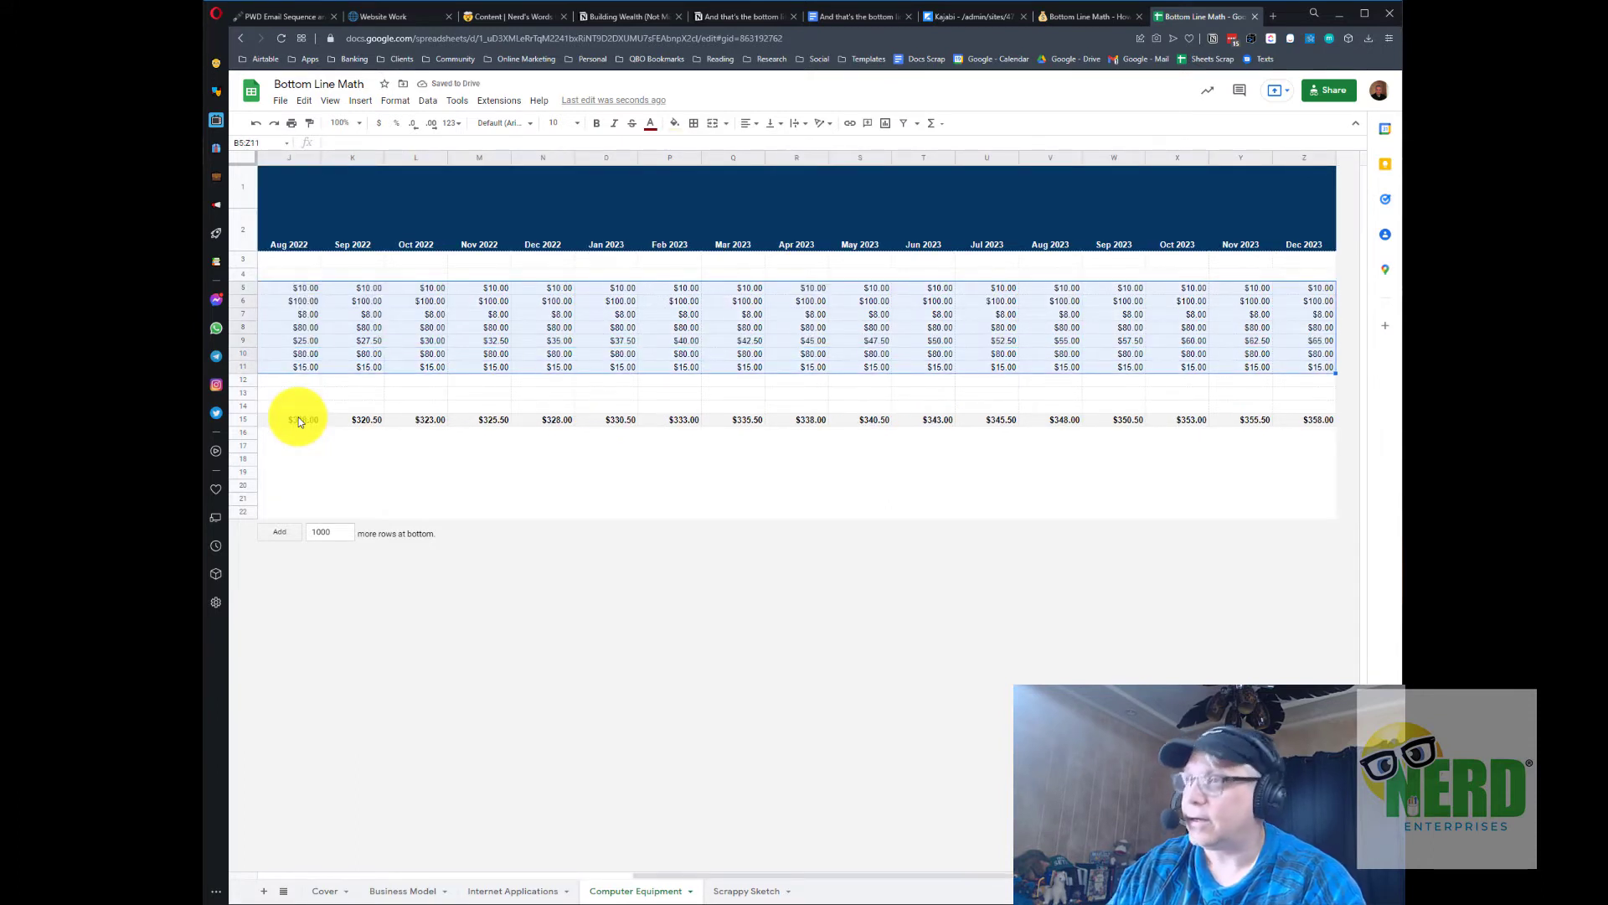
pyautogui.press('Delete')
pyautogui.press('Left')
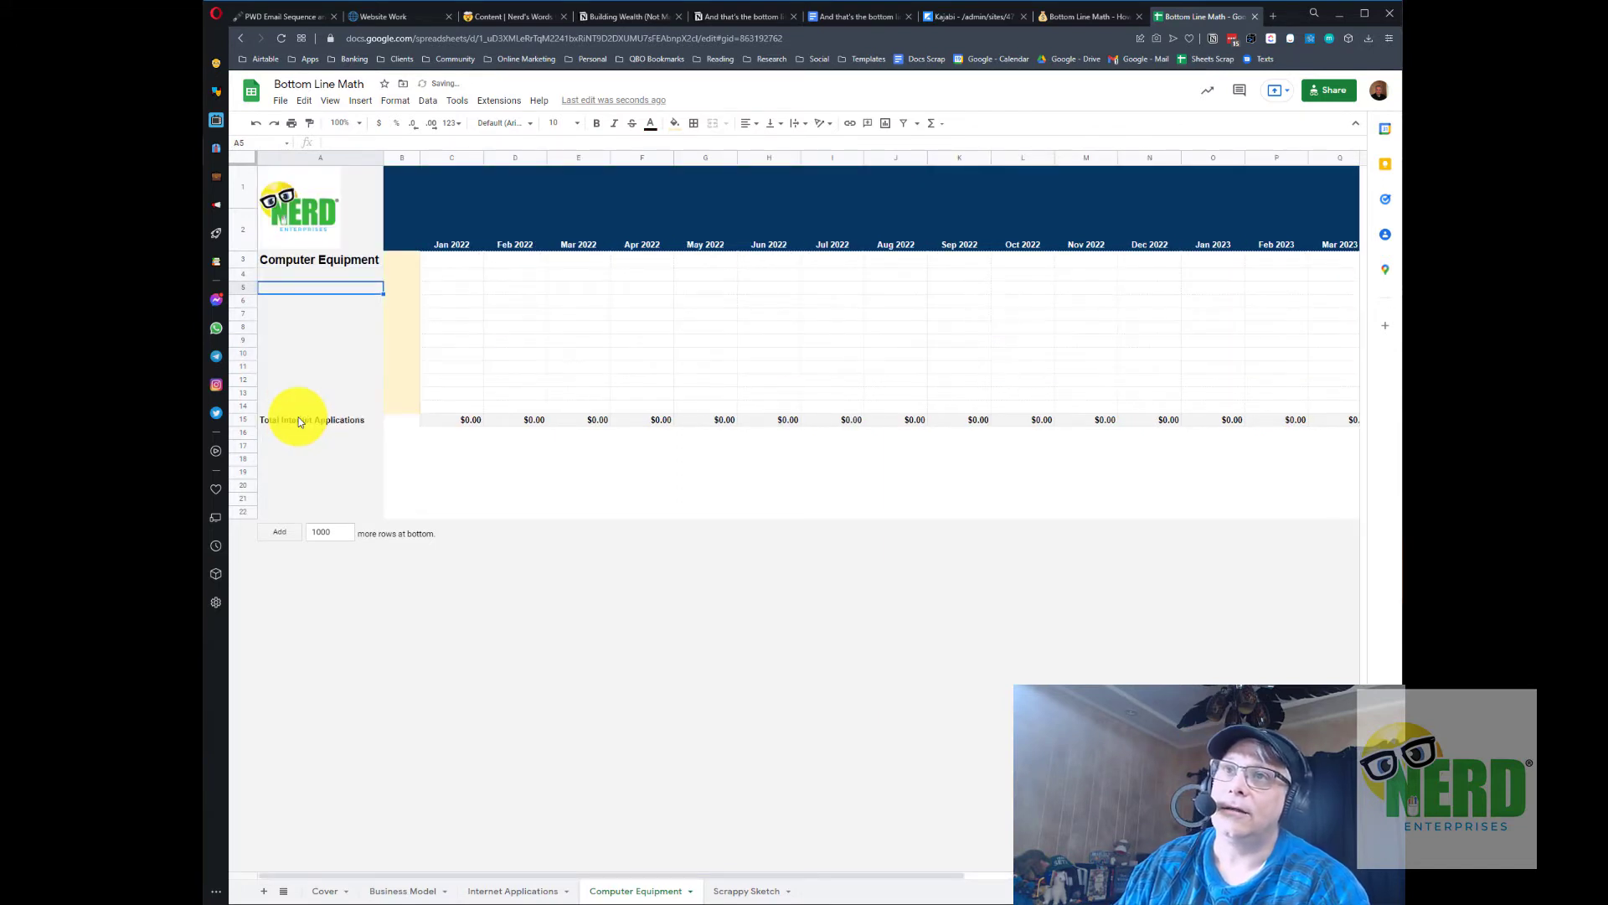
# Add a Computers line item with a $2,500 cost in January 2022.
pyautogui.write('Computers')
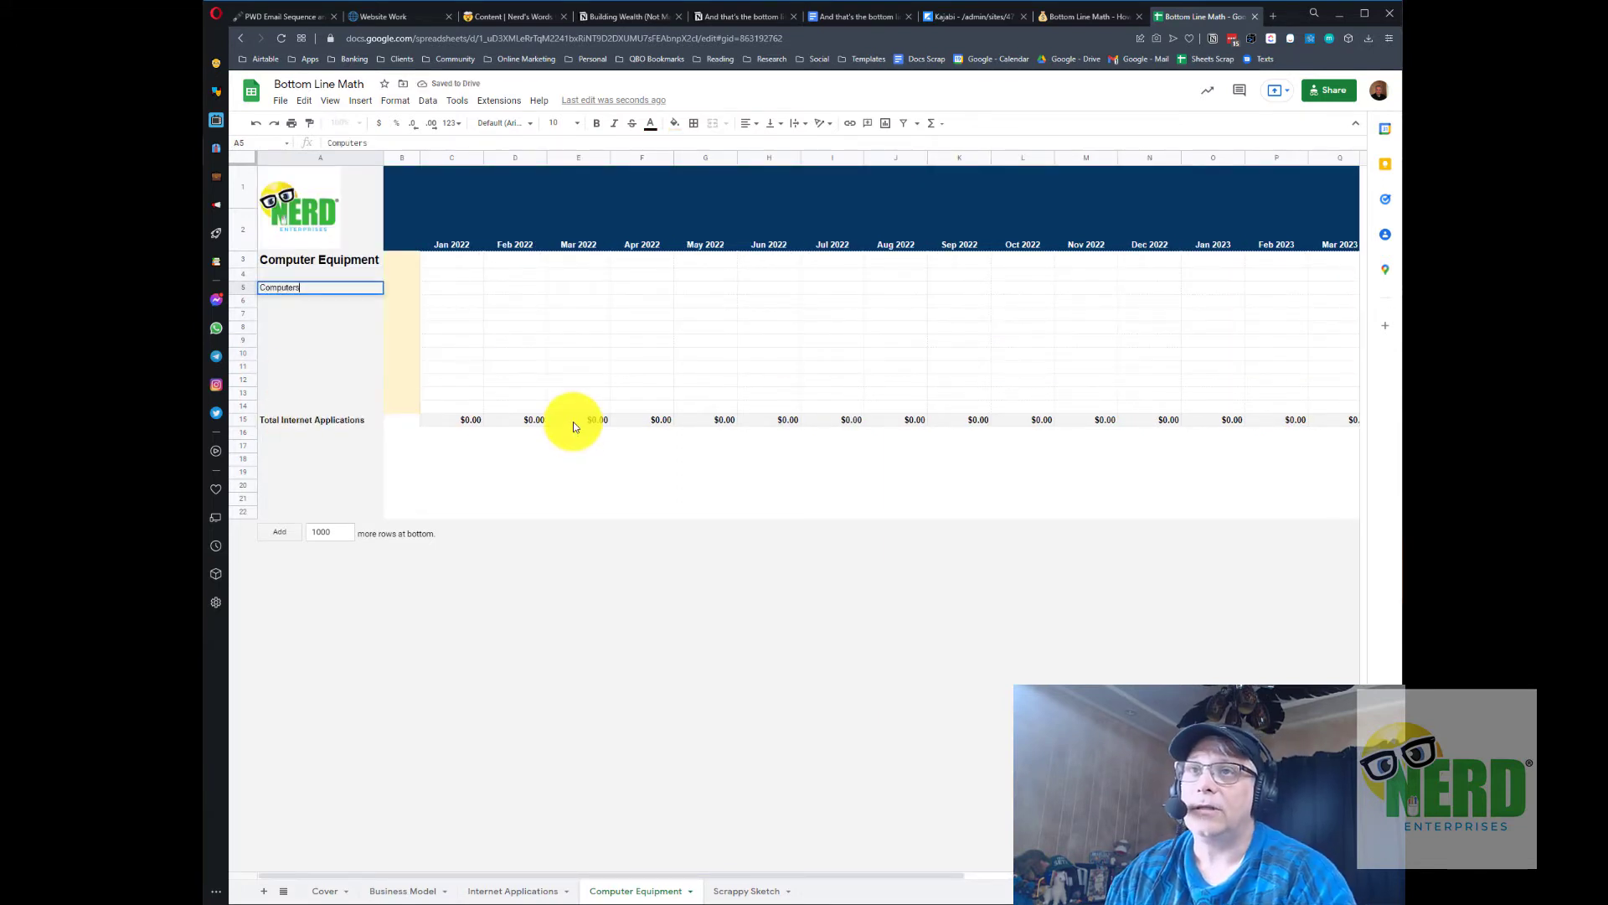
pyautogui.press('Tab')
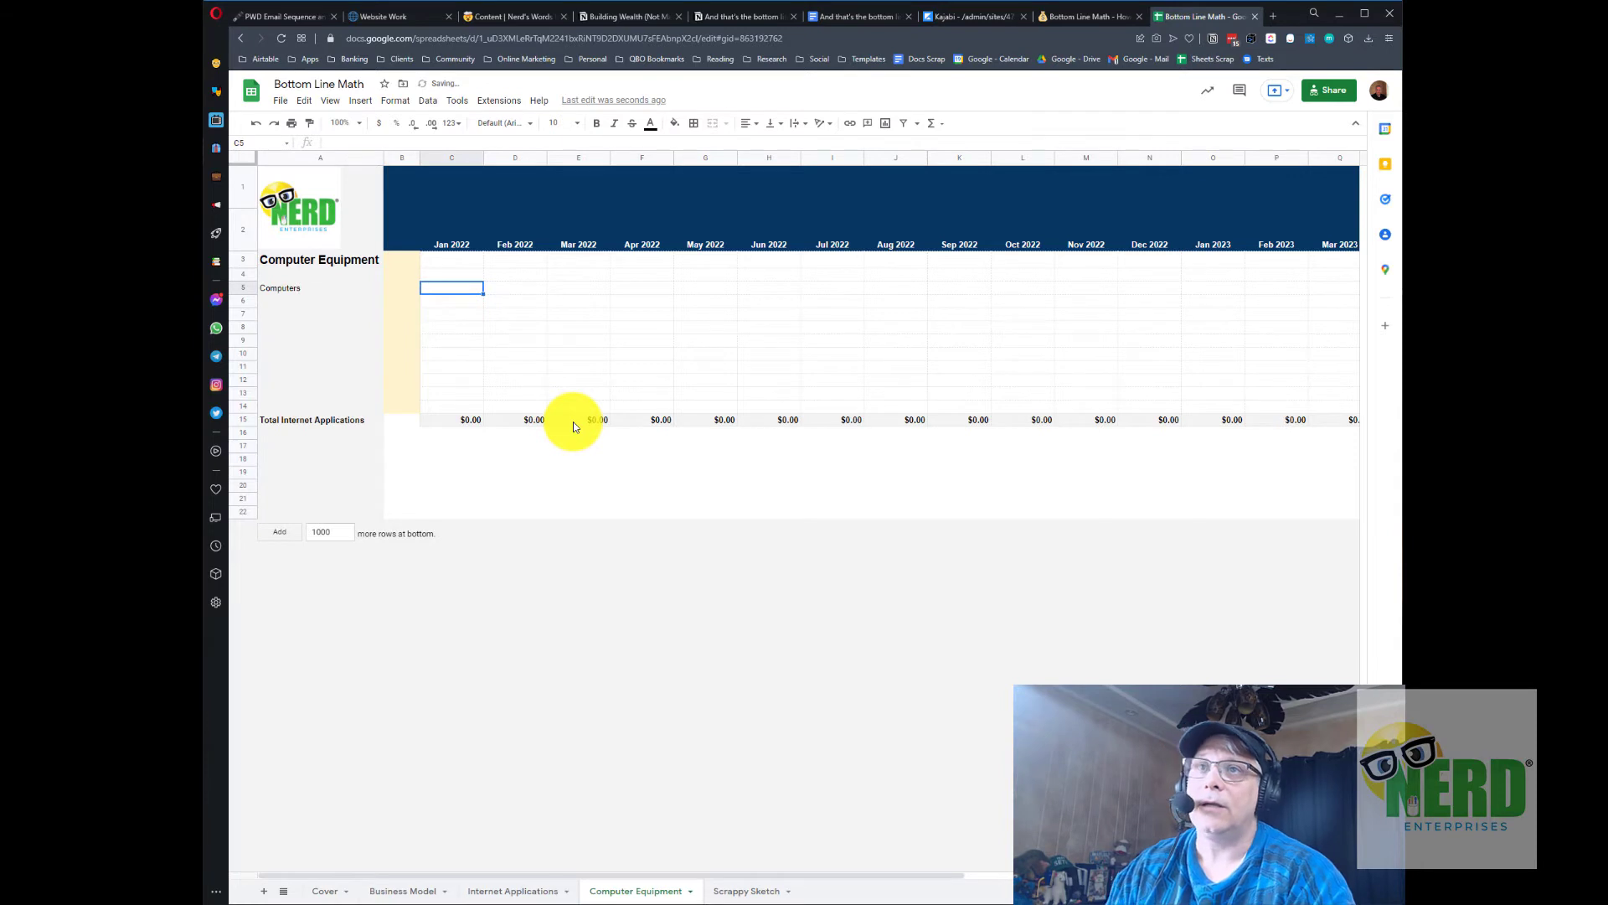
pyautogui.write('2500')
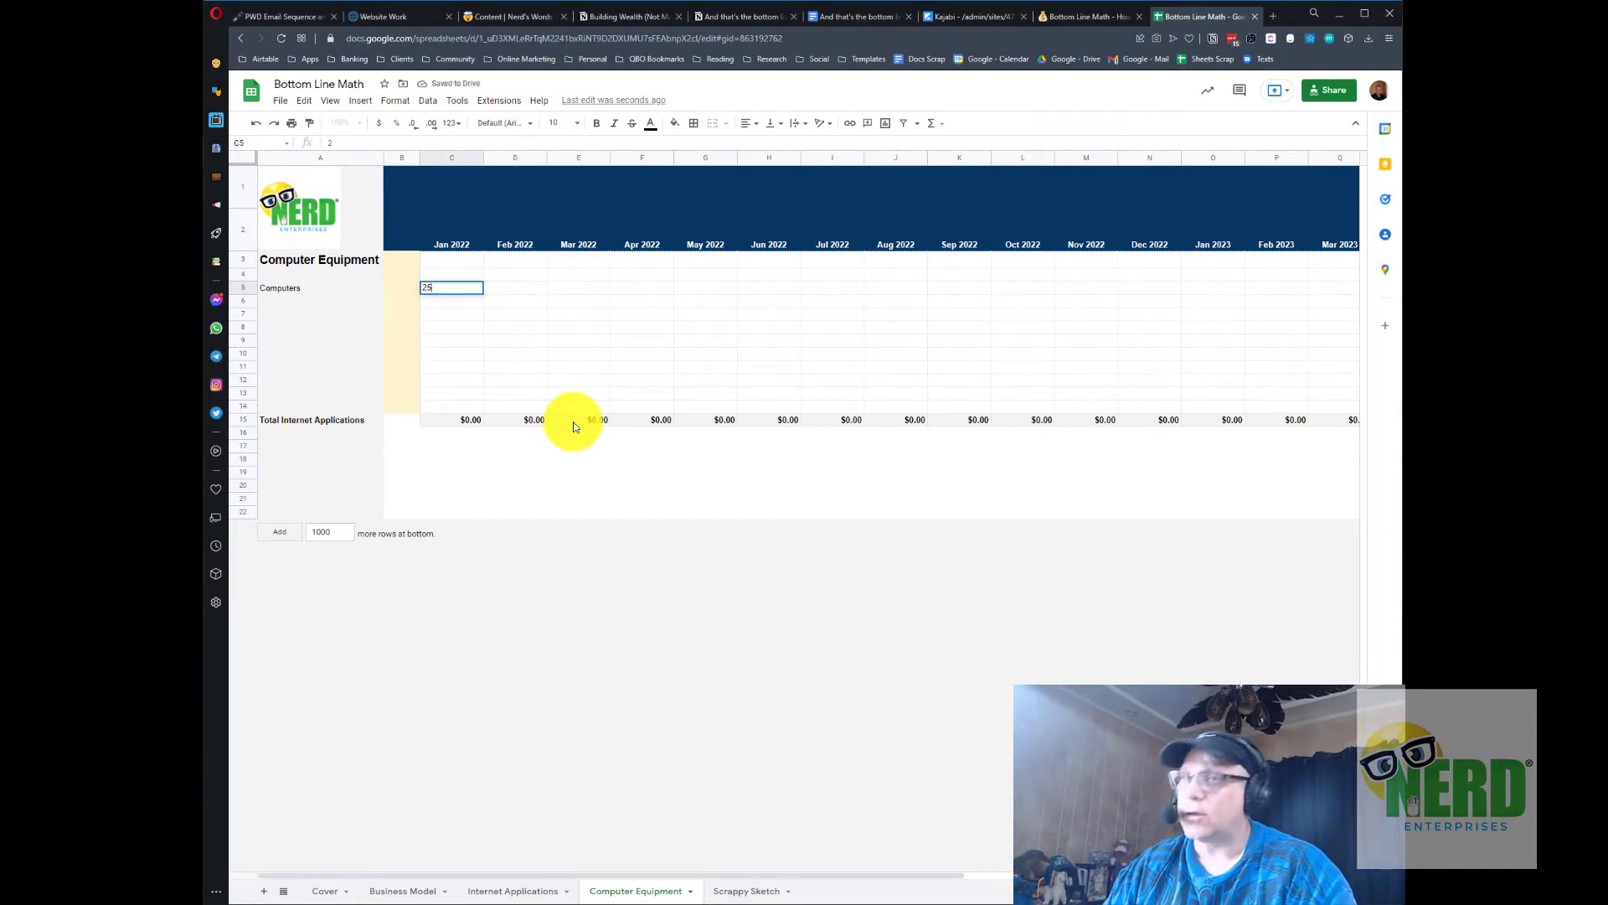
pyautogui.press('Return')
pyautogui.press('Up')
pyautogui.press('Right')
pyautogui.press('Right')
pyautogui.press('Right')
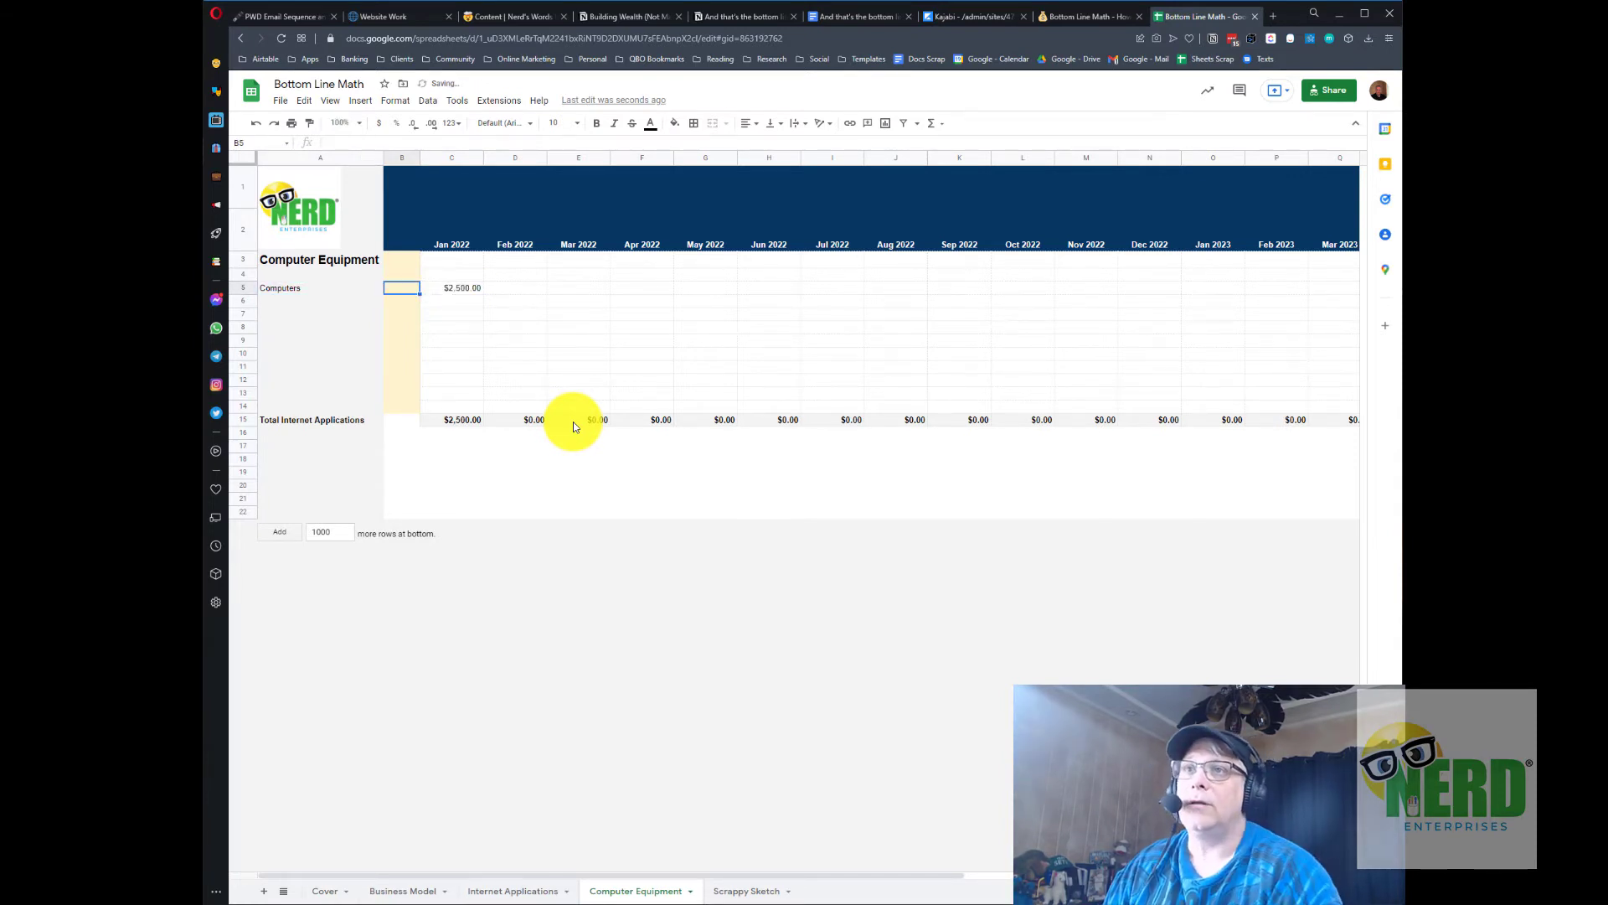
pyautogui.press('Right')
pyautogui.press('Right')
pyautogui.press('Right')
pyautogui.press('Right')
pyautogui.press('Right')
pyautogui.press('Right')
pyautogui.press('Right')
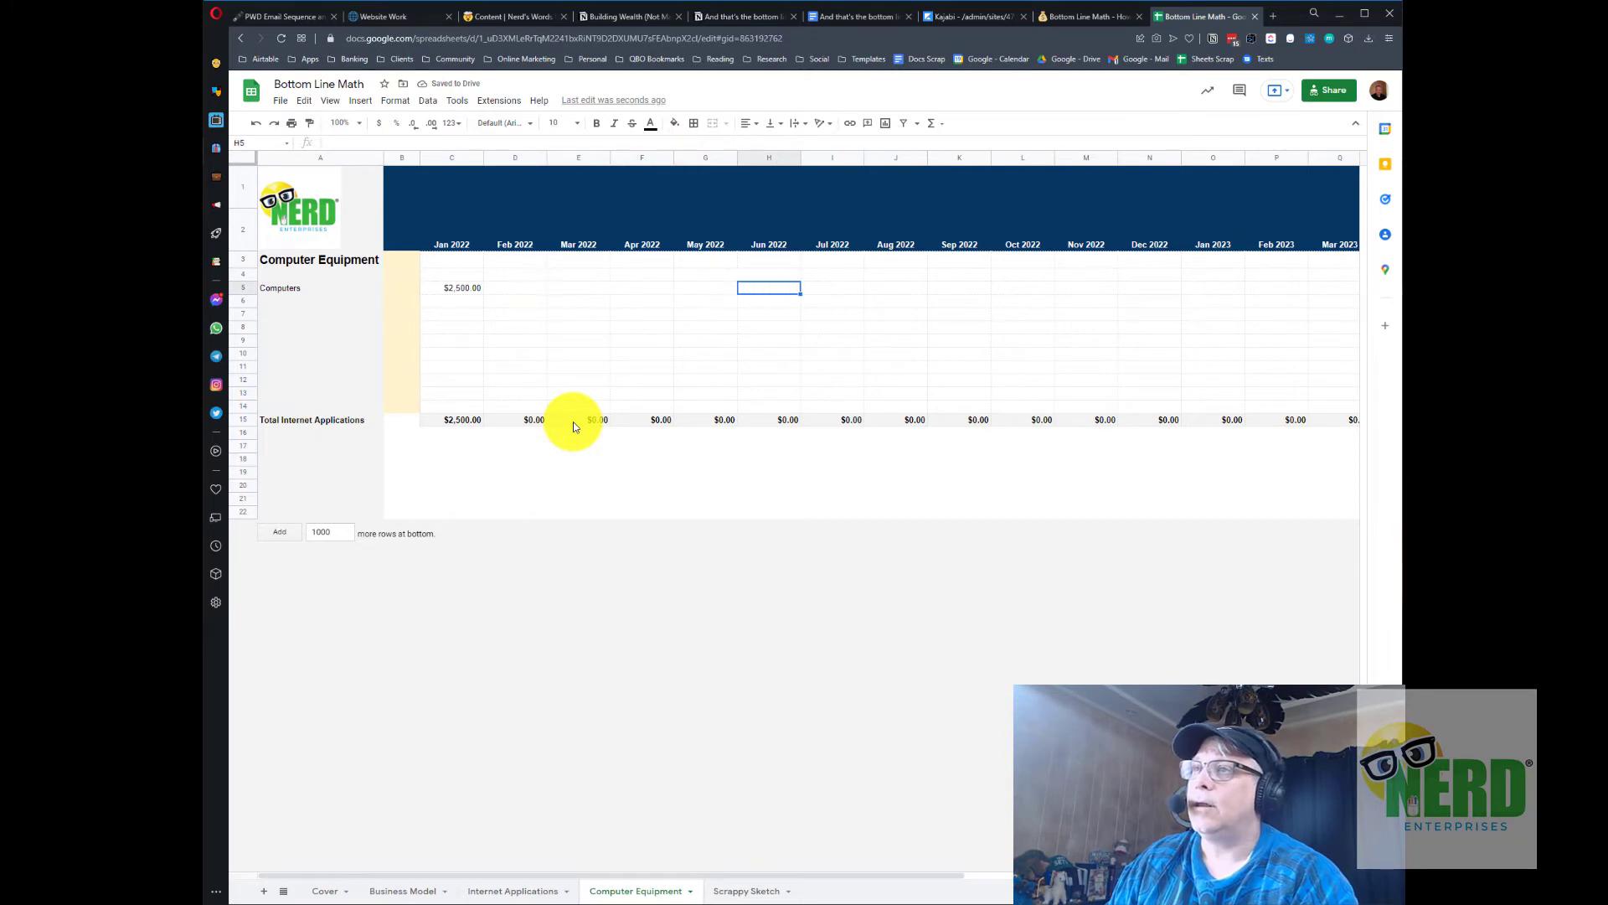
# Confirm the Sep 2022 column on Business Model, then enter $2,500 for Computers in Sep 2022.
pyautogui.click(403, 891)
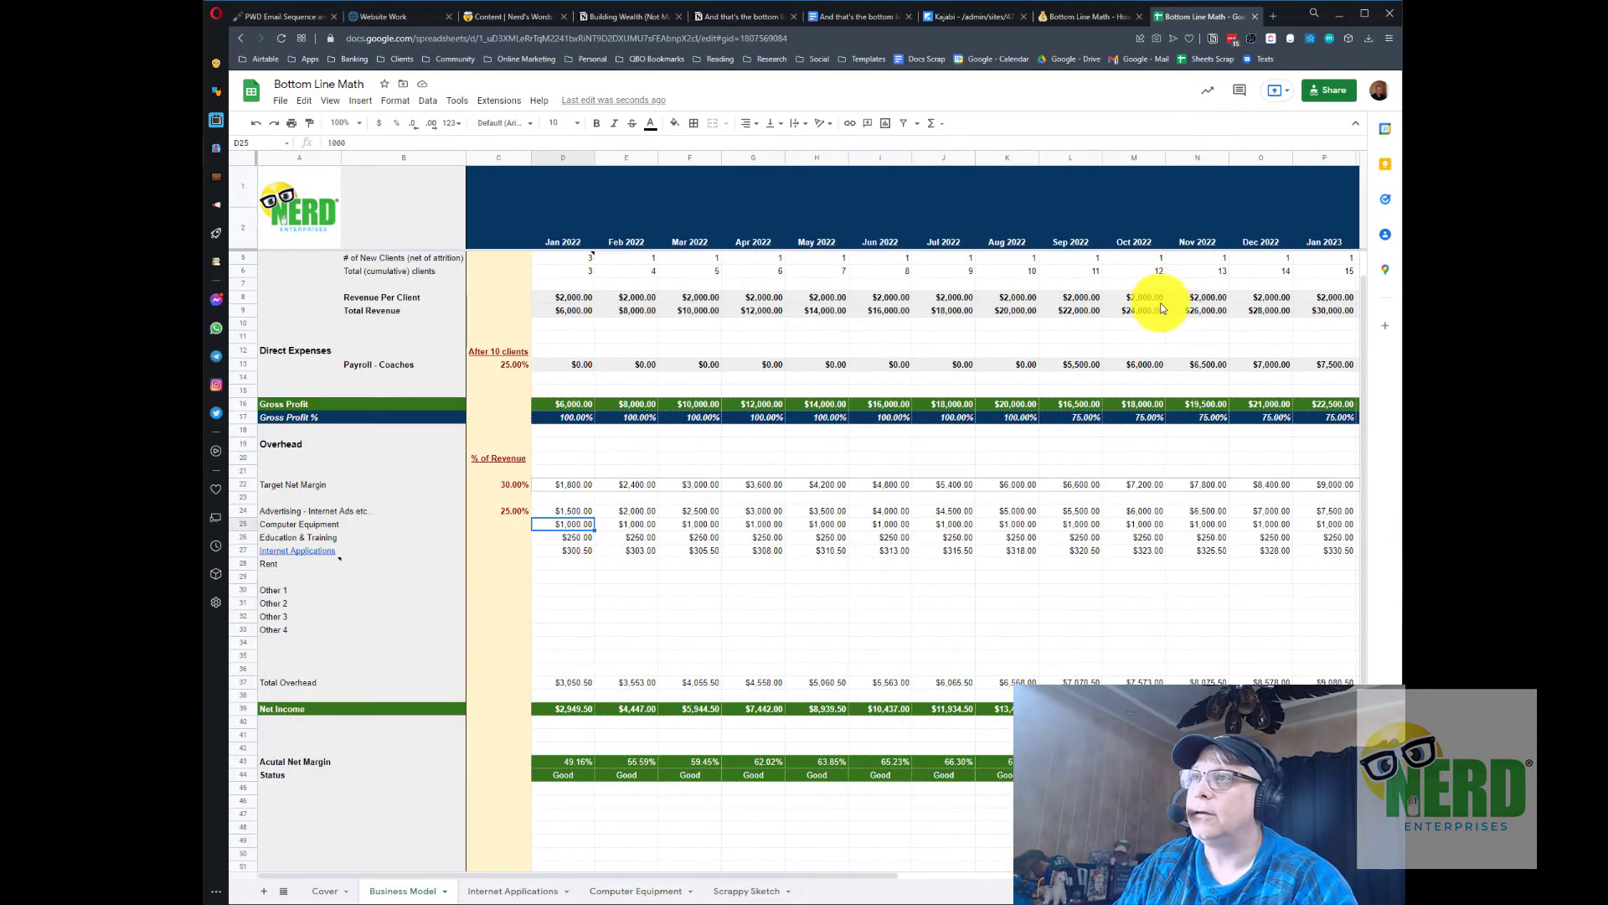
pyautogui.click(1072, 157)
pyautogui.click(1060, 241)
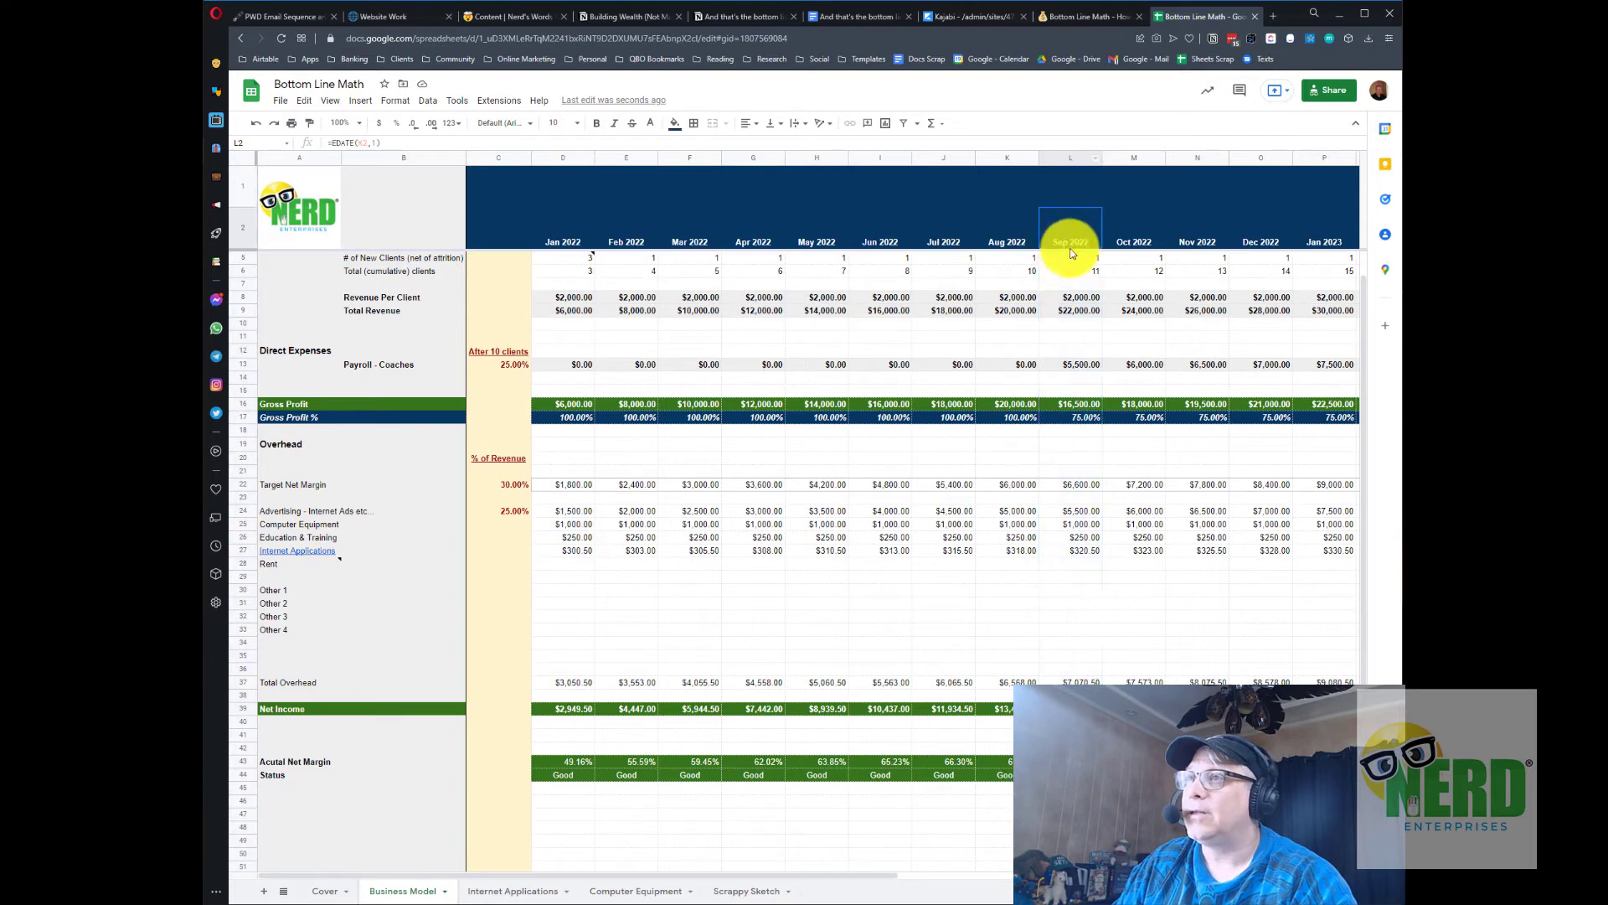
pyautogui.click(1083, 368)
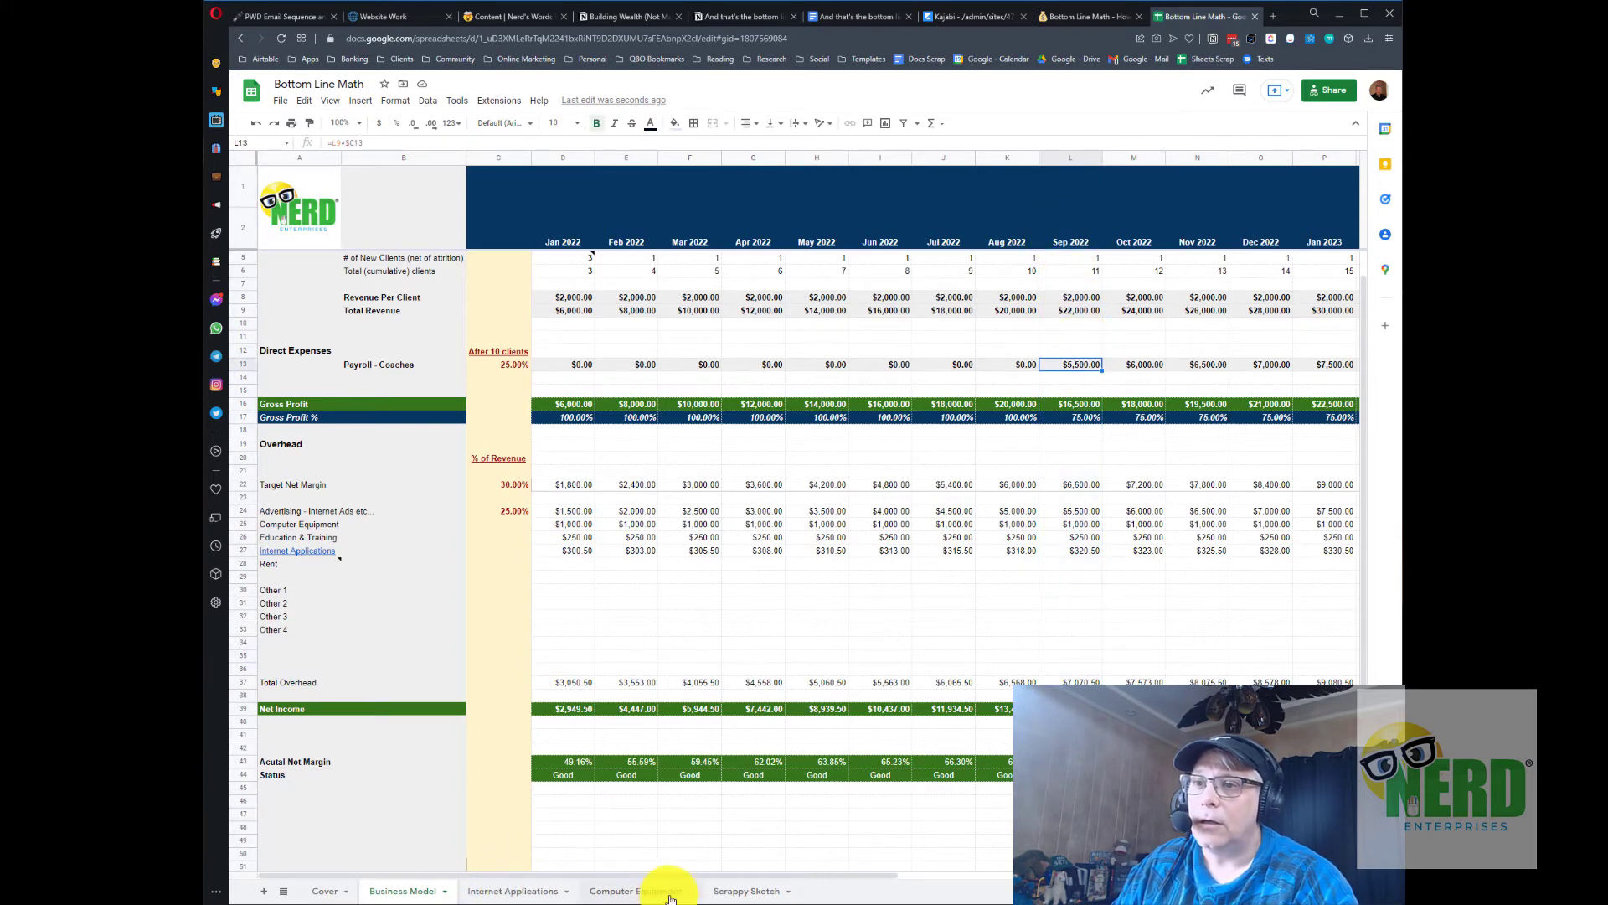
pyautogui.click(641, 890)
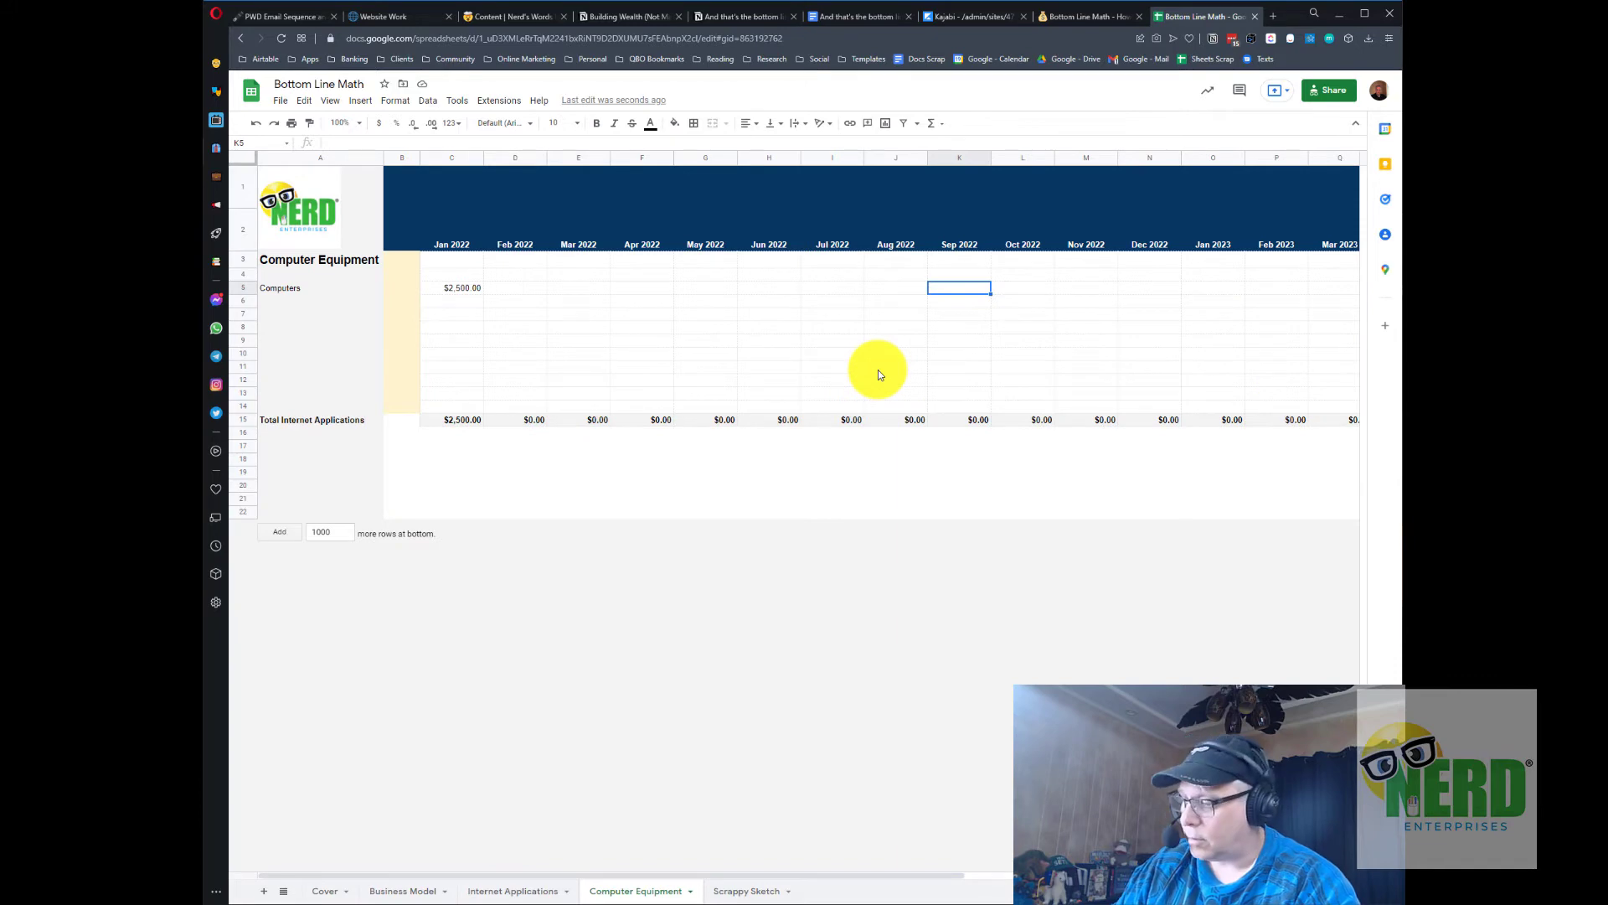
pyautogui.write('2500')
pyautogui.press('Tab')
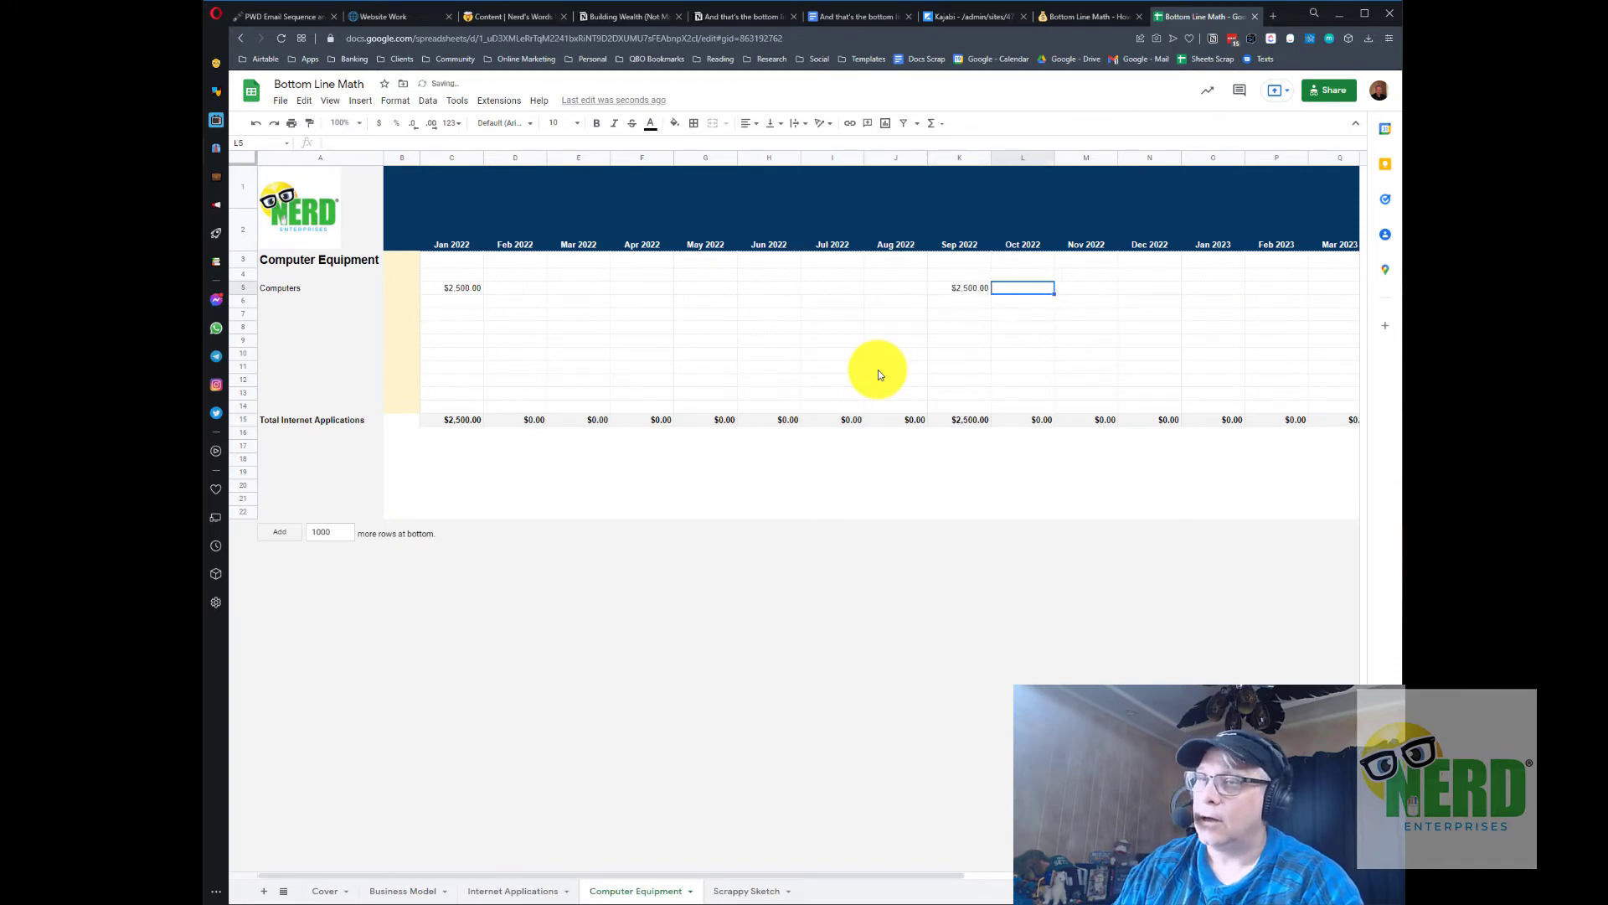
# Enter 0 for Feb 2022 and fill carry-forward formulas from March through Aug 2022.
pyautogui.hotkey('ctrl', 'Left')
pyautogui.hotkey('ctrl', 'Left')
pyautogui.press('Right')
pyautogui.write('0')
pyautogui.press('Tab')
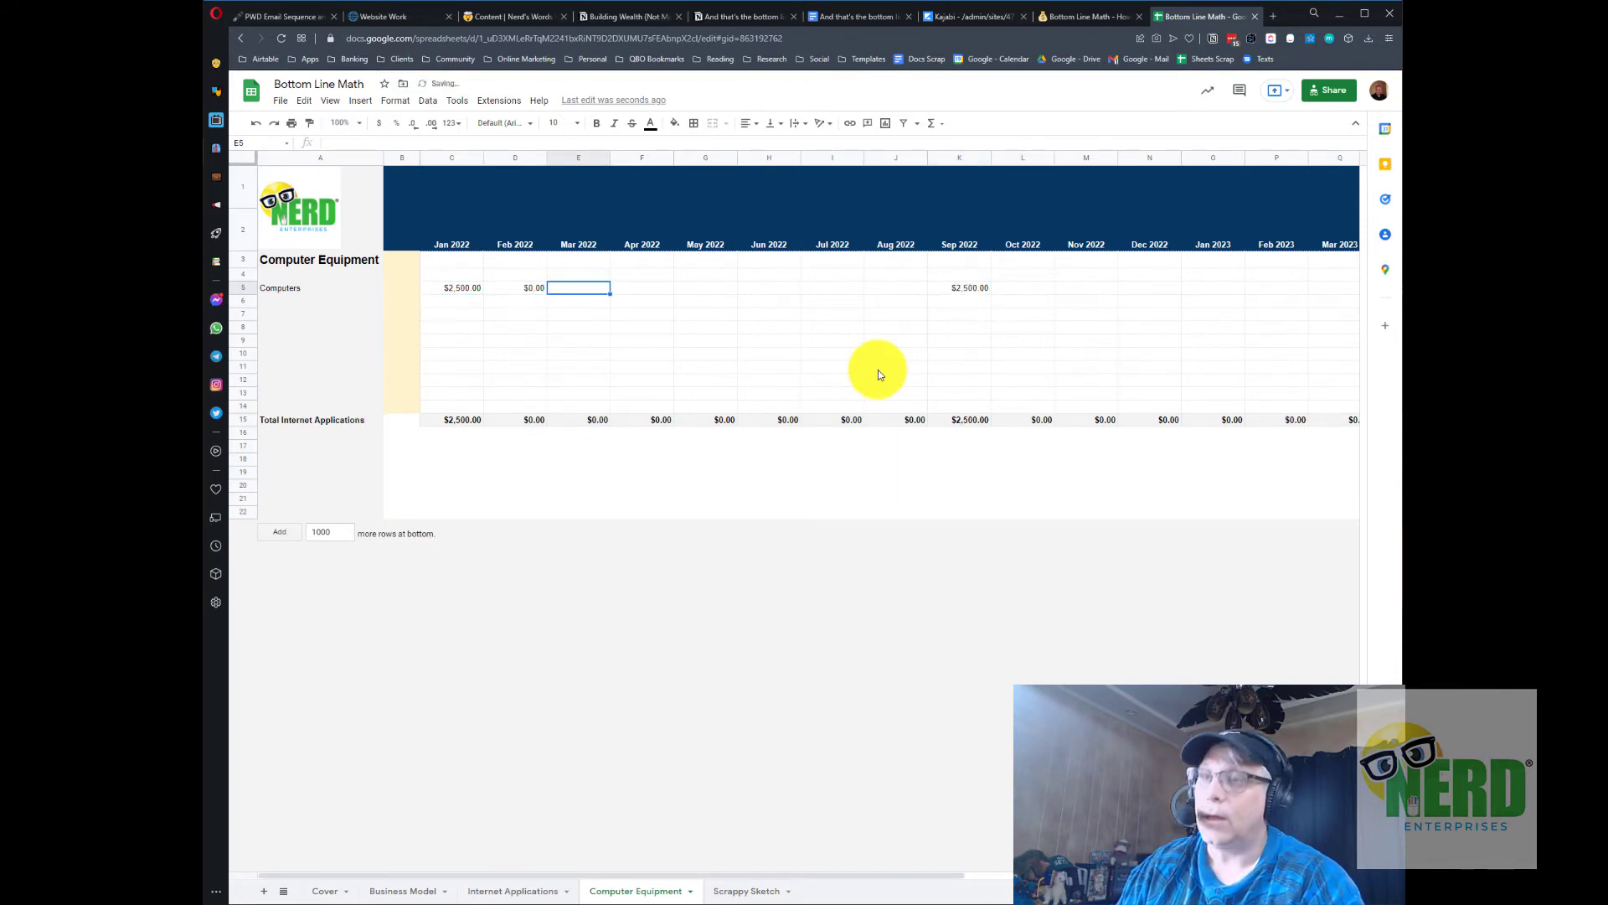
pyautogui.write('=')
pyautogui.press('Left')
pyautogui.press('Return')
pyautogui.hotkey('shift', 'Right')
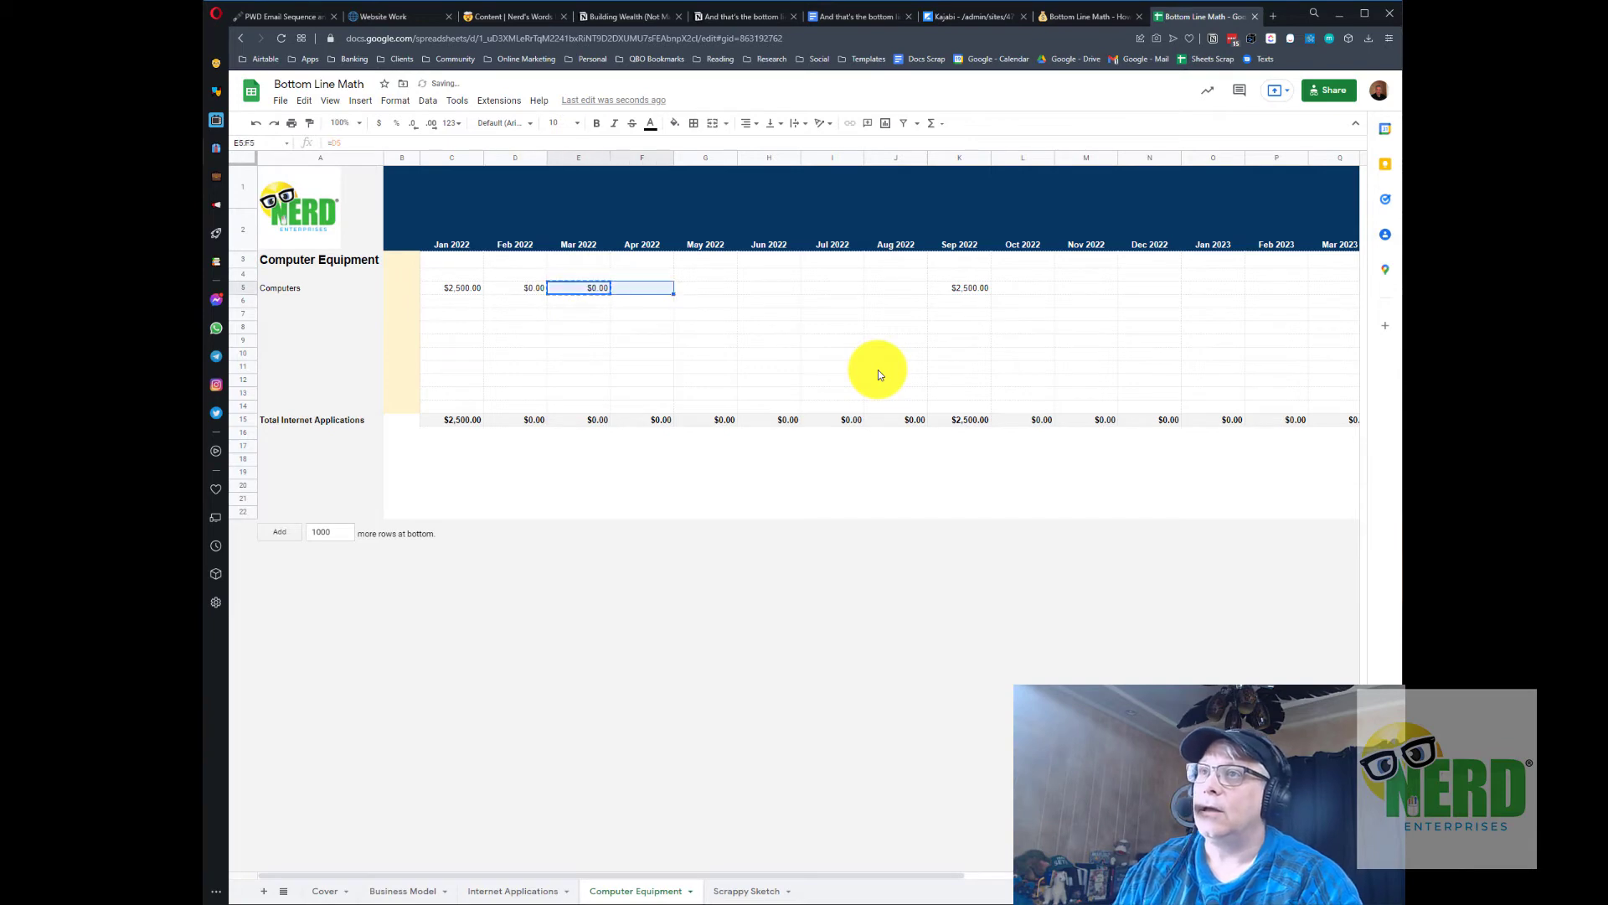
pyautogui.hotkey('shift', 'Right')
pyautogui.hotkey('shift', 'Right')
pyautogui.hotkey('shift', 'Right')
pyautogui.hotkey('shift', 'Right')
pyautogui.hotkey('shift', 'Right')
pyautogui.hotkey('shift', 'Left')
pyautogui.hotkey('ctrl', 'r')
pyautogui.press('Right')
pyautogui.press('Right')
pyautogui.press('Right')
pyautogui.press('Right')
pyautogui.press('Right')
pyautogui.press('Right')
pyautogui.press('Right')
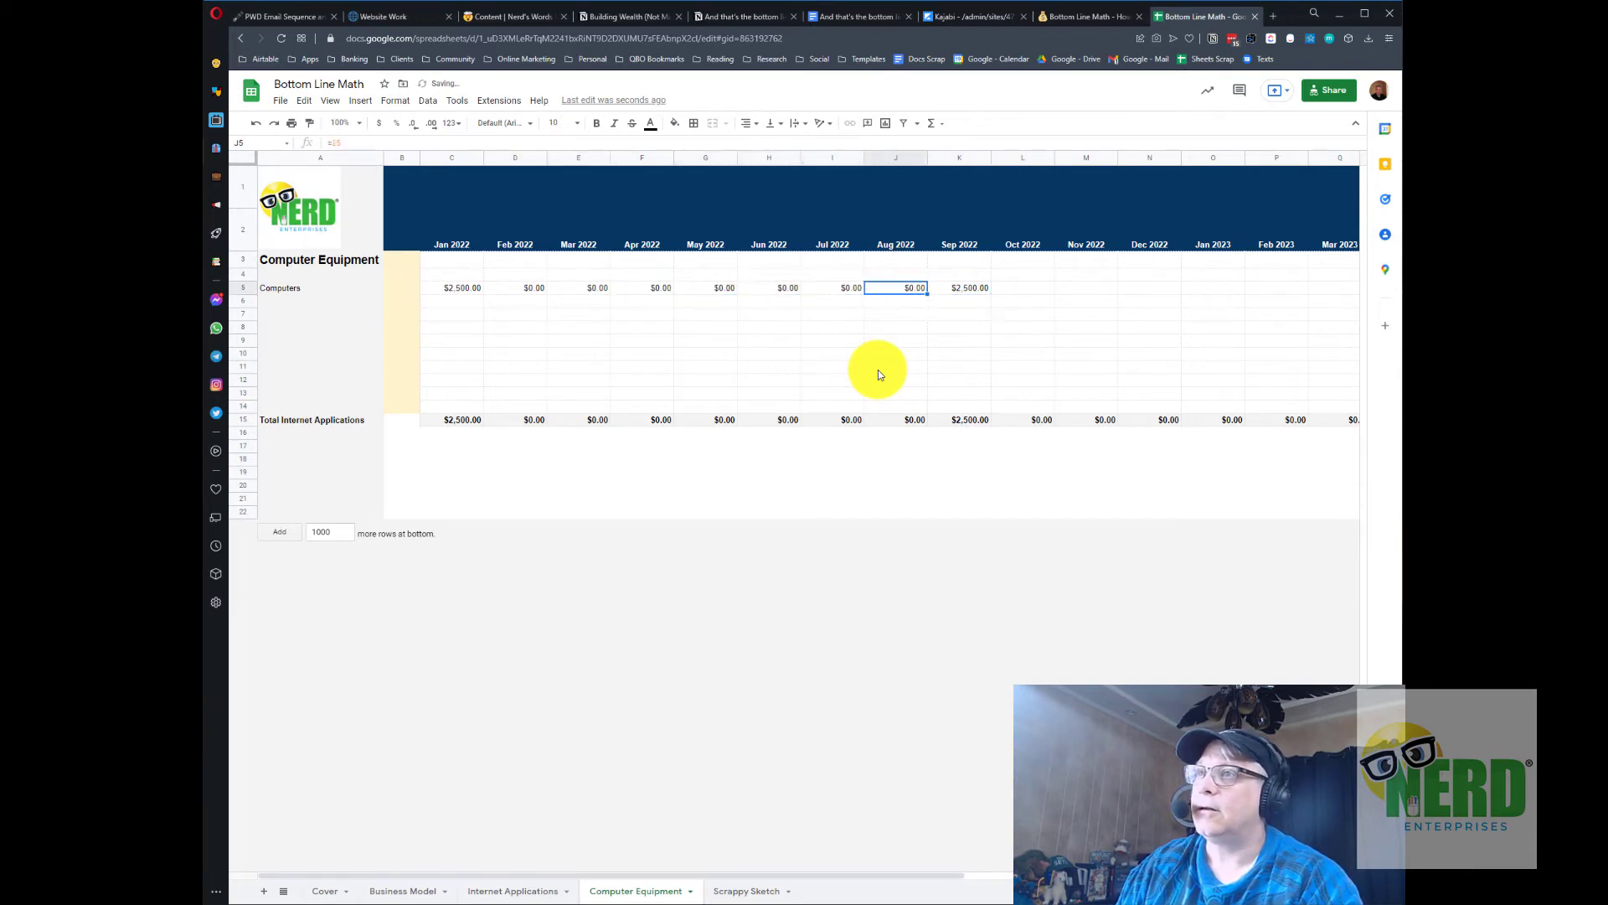
# Enter 0 for Oct 2022 and paste carry-forward formulas from November to the last month.
pyautogui.write('0')
pyautogui.press('Tab')
pyautogui.write('=')
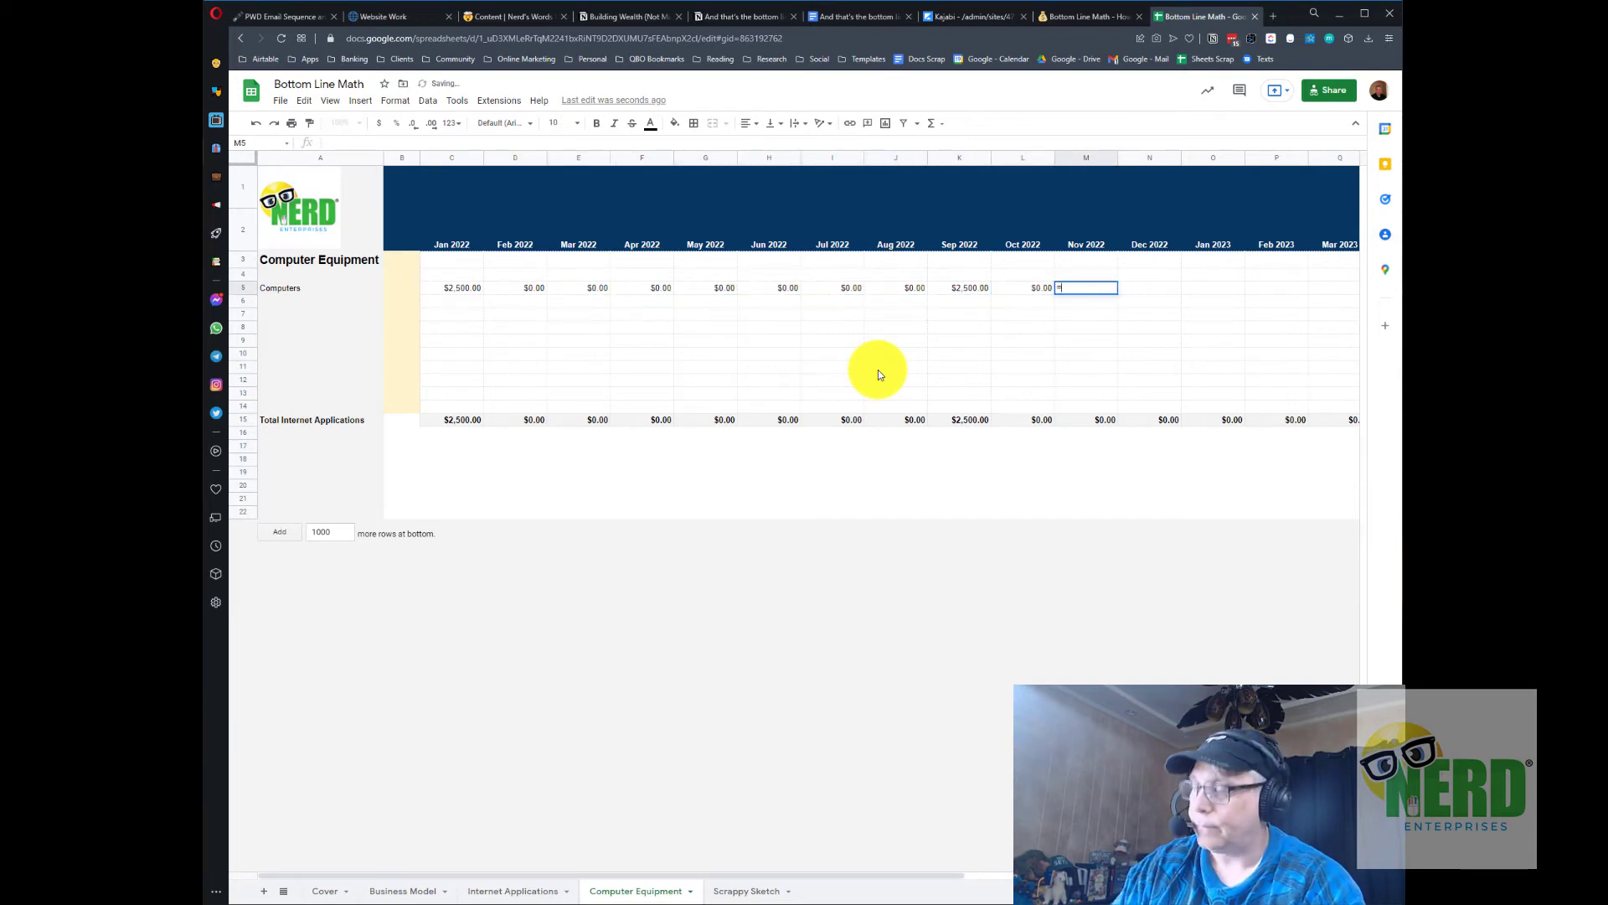
pyautogui.press('Left')
pyautogui.press('Return')
pyautogui.hotkey('ctrl', 'c')
pyautogui.hotkey('ctrl', 'shift', 'Right')
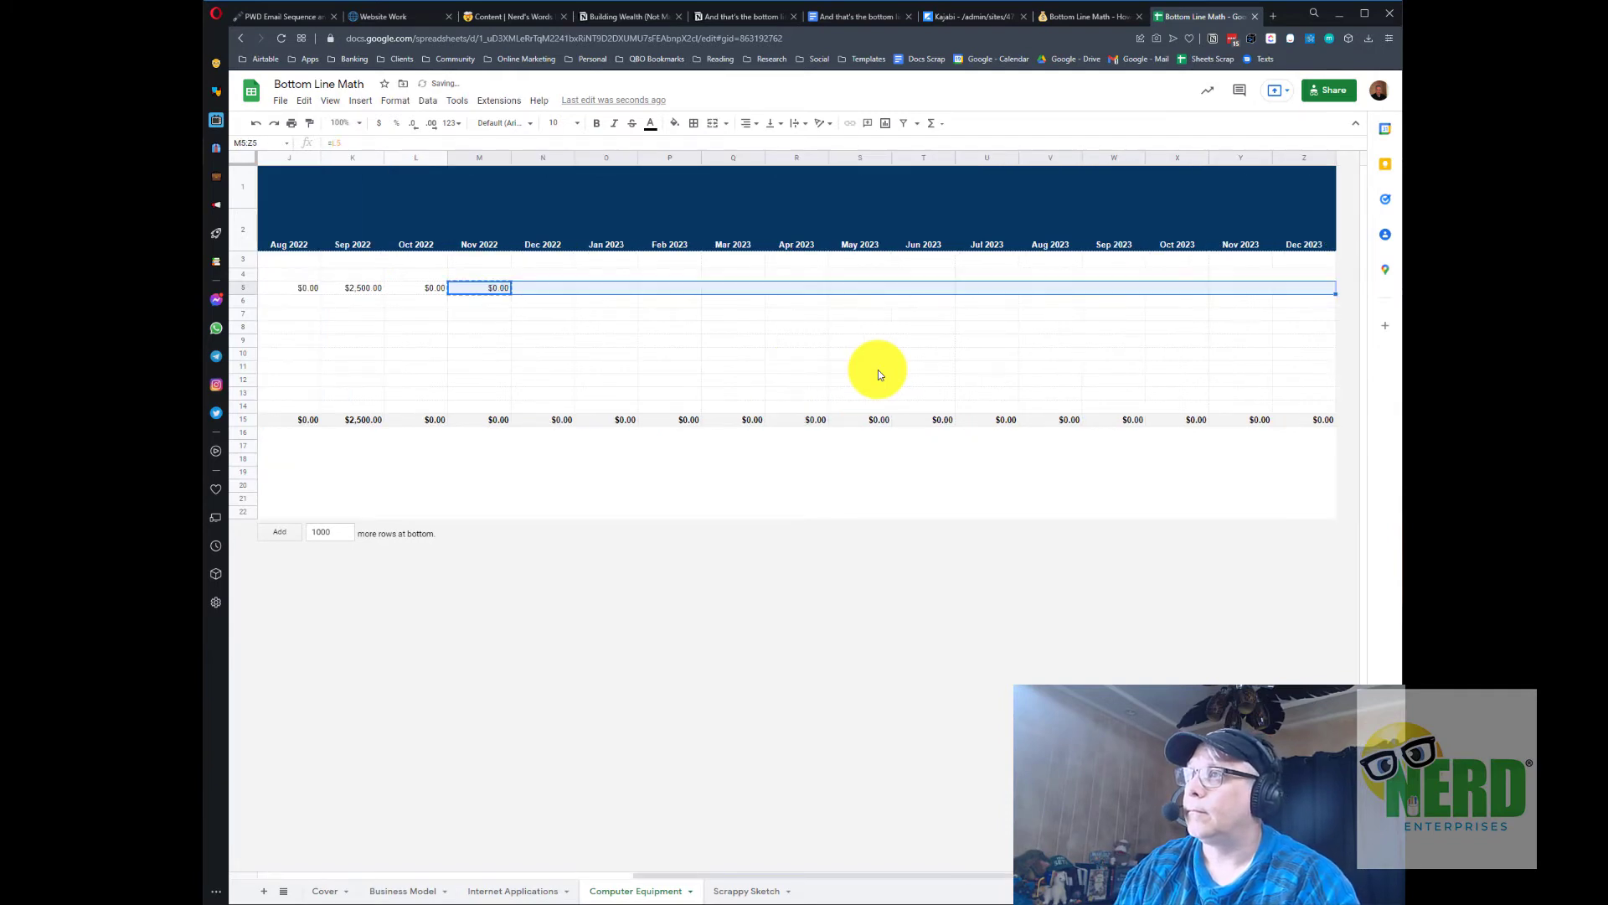
pyautogui.hotkey('ctrl', 'v')
# Review the Computers row values and the empty item rows below it.
pyautogui.press('Home')
pyautogui.press('Right')
pyautogui.press('Right')
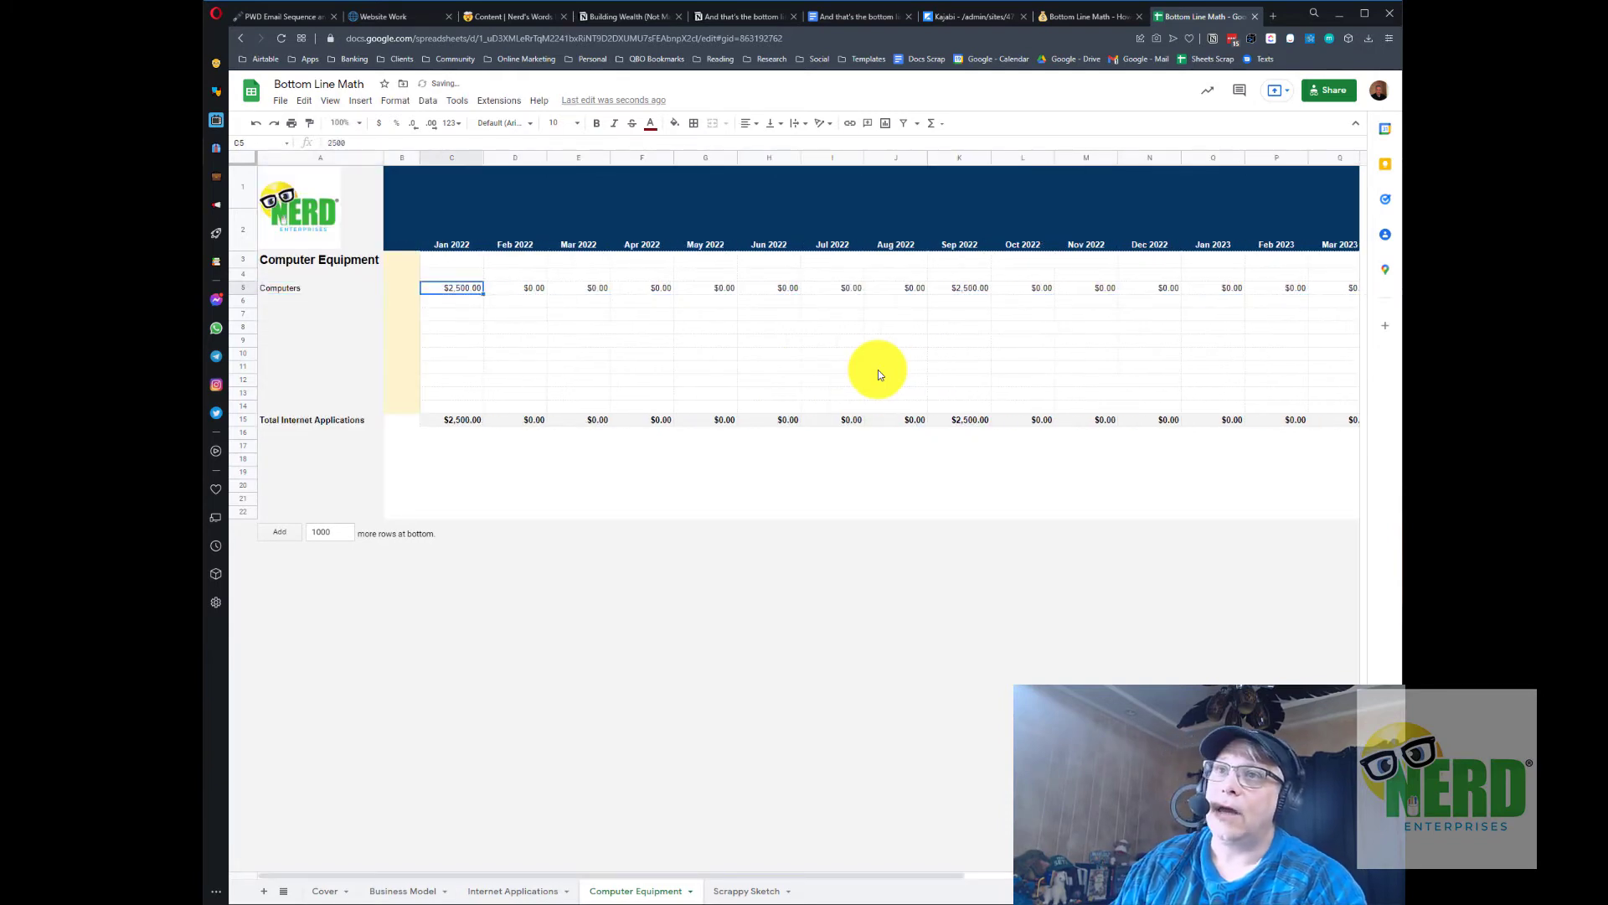
pyautogui.press('Right')
pyautogui.press('Down')
pyautogui.press('Down')
pyautogui.press('Home')
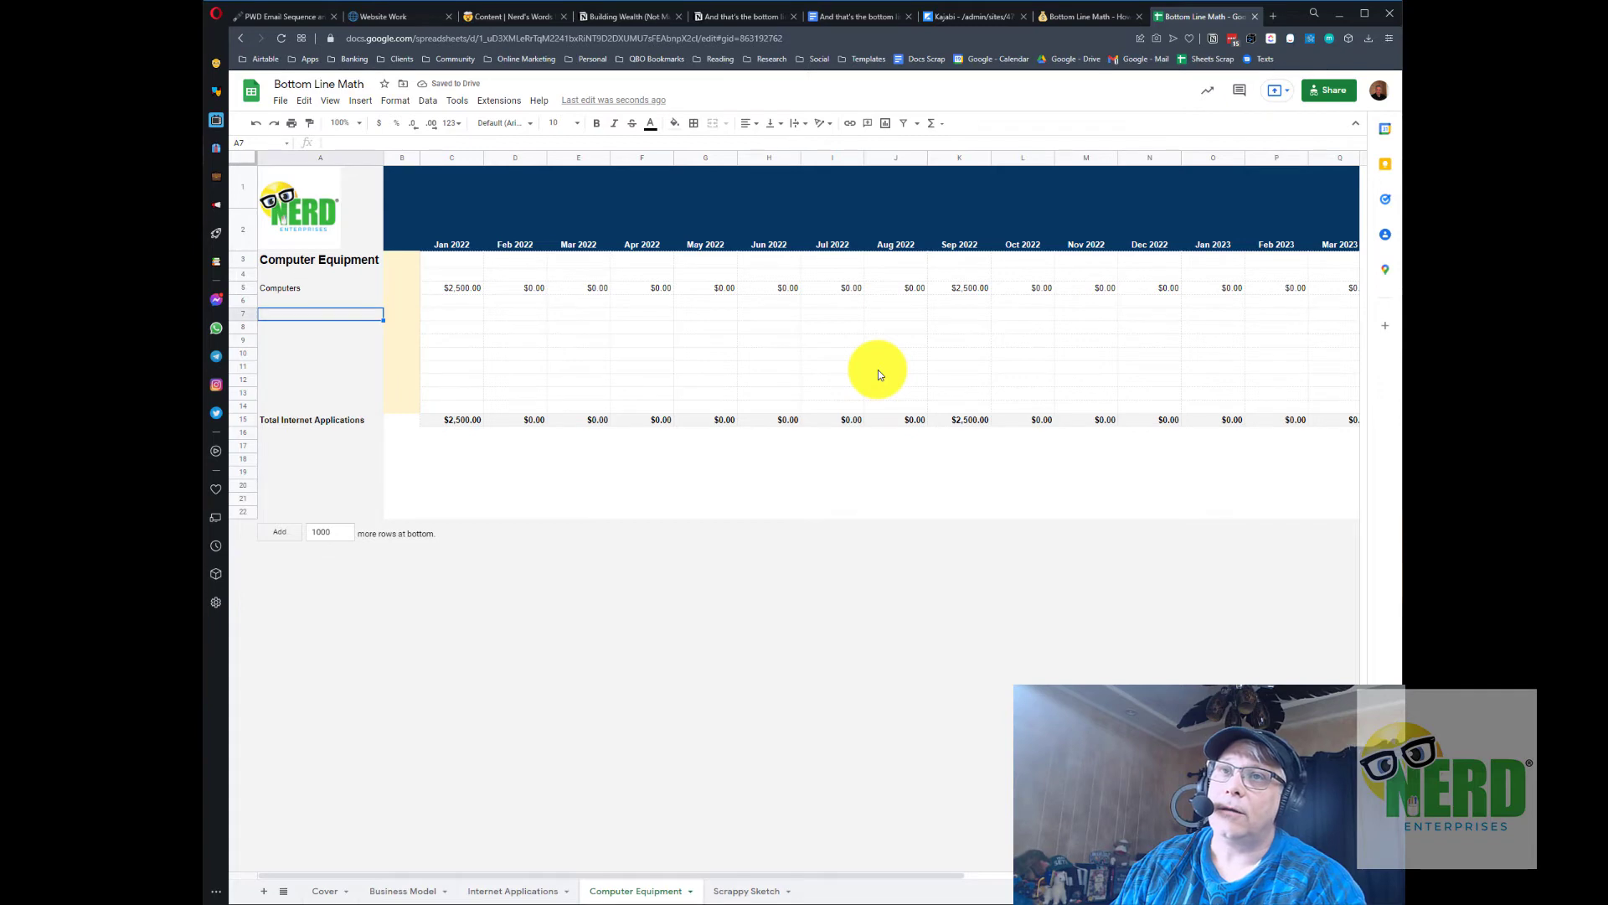
pyautogui.press('Down')
pyautogui.press('Down')
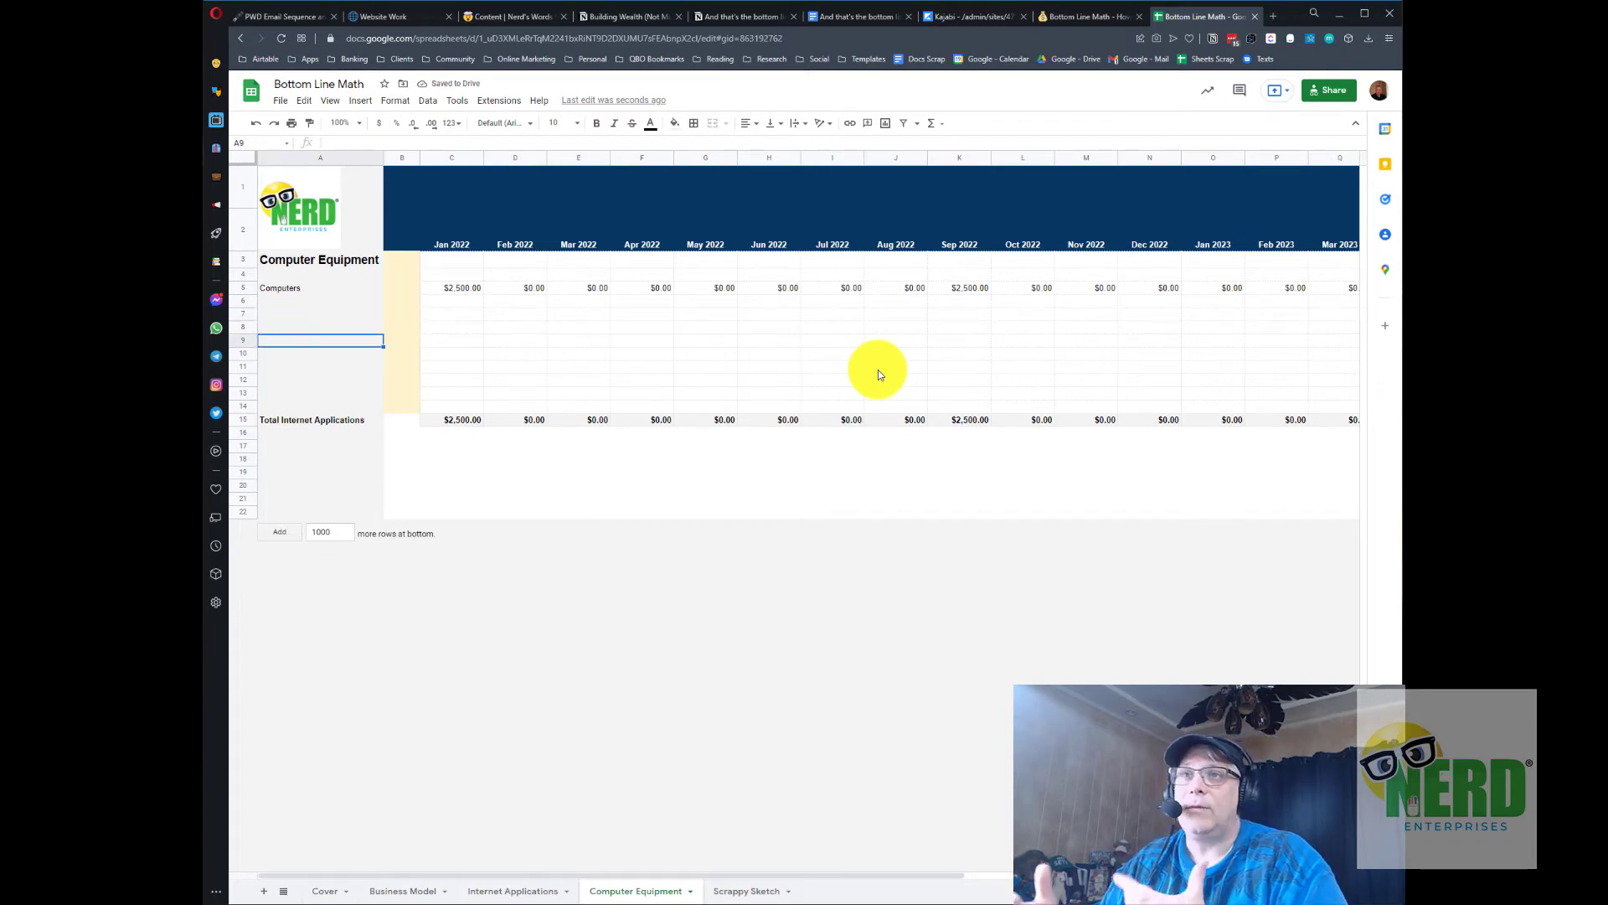
# Clear the $1,000.00 placeholder costs from the Business Model's Computer Equipment row.
pyautogui.click(450, 421)
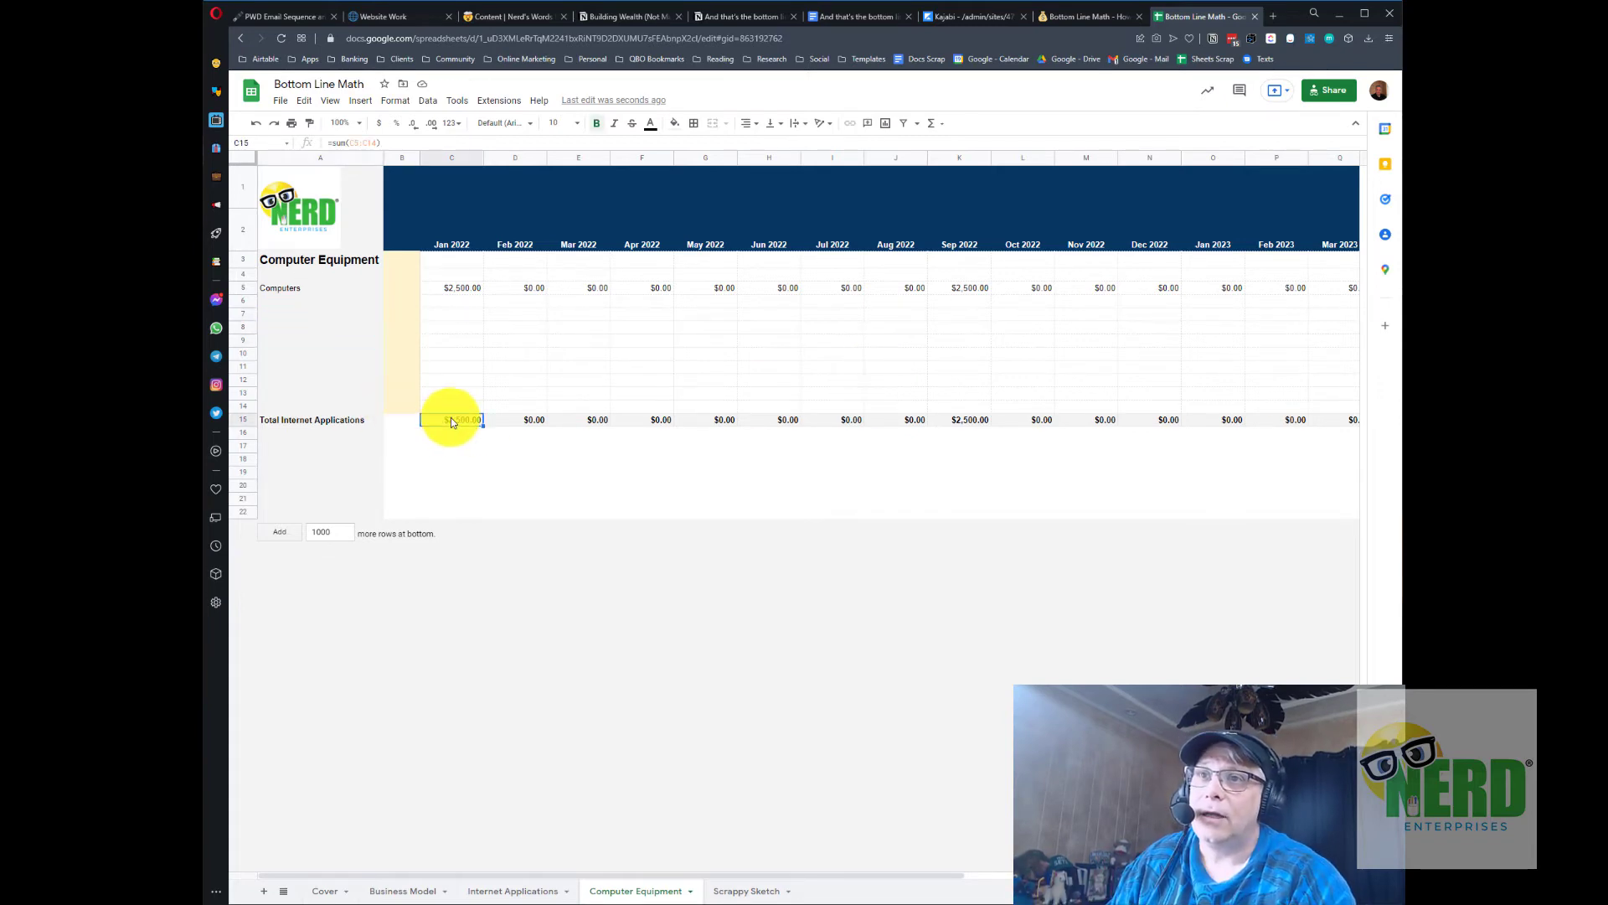
pyautogui.click(416, 890)
pyautogui.click(308, 526)
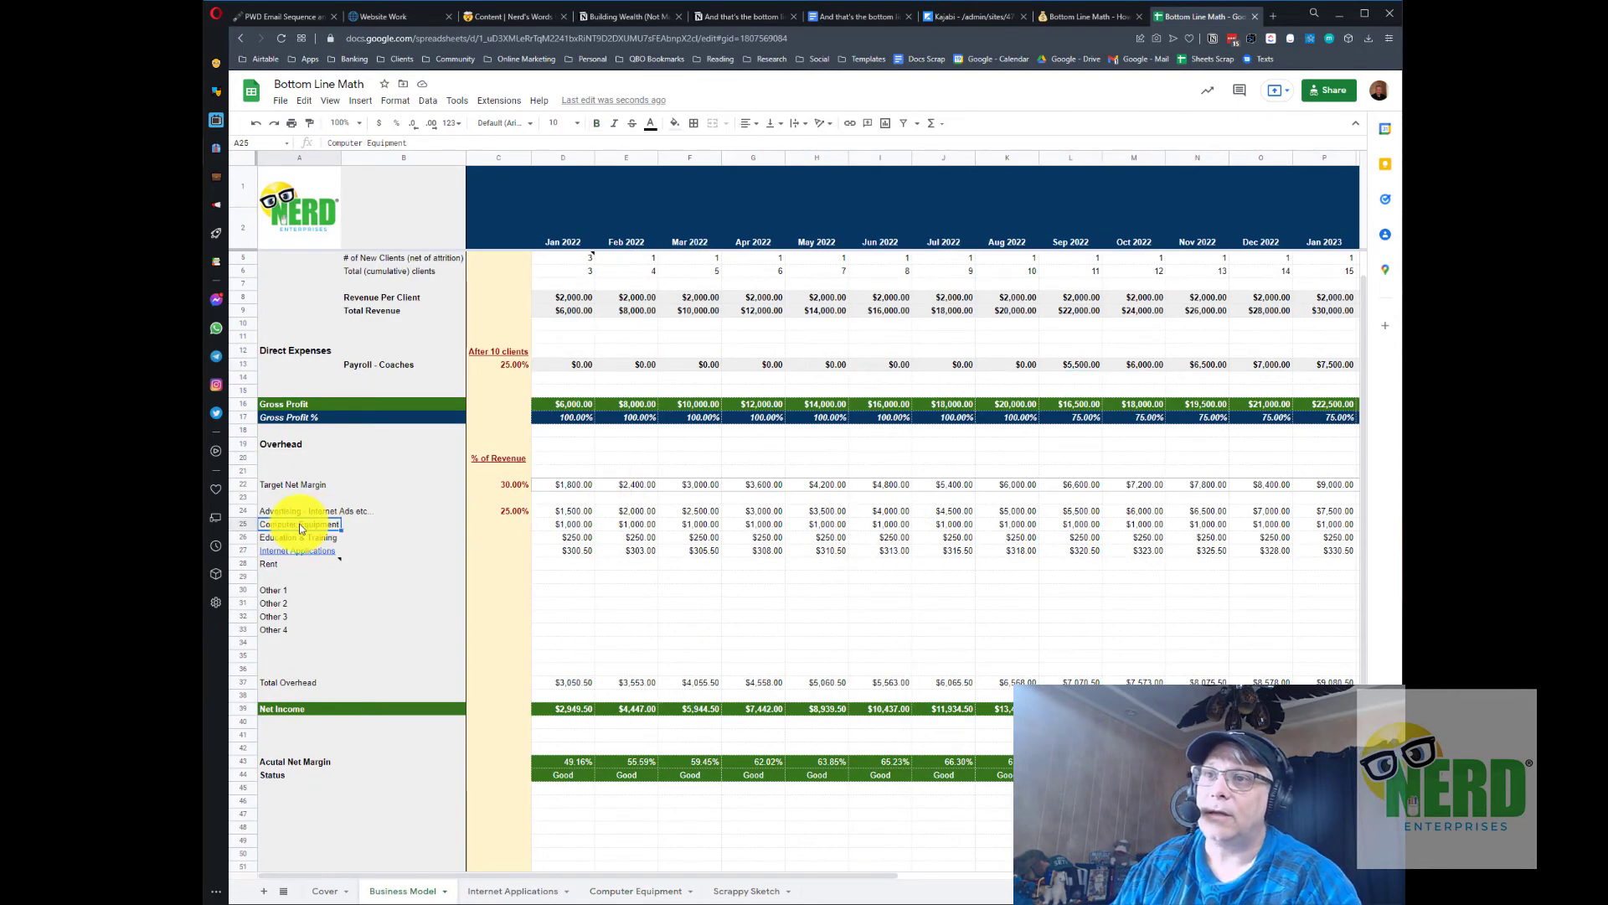
pyautogui.press('Right')
pyautogui.press('Right')
pyautogui.press('Right')
pyautogui.hotkey('ctrl', 'shift', 'Right')
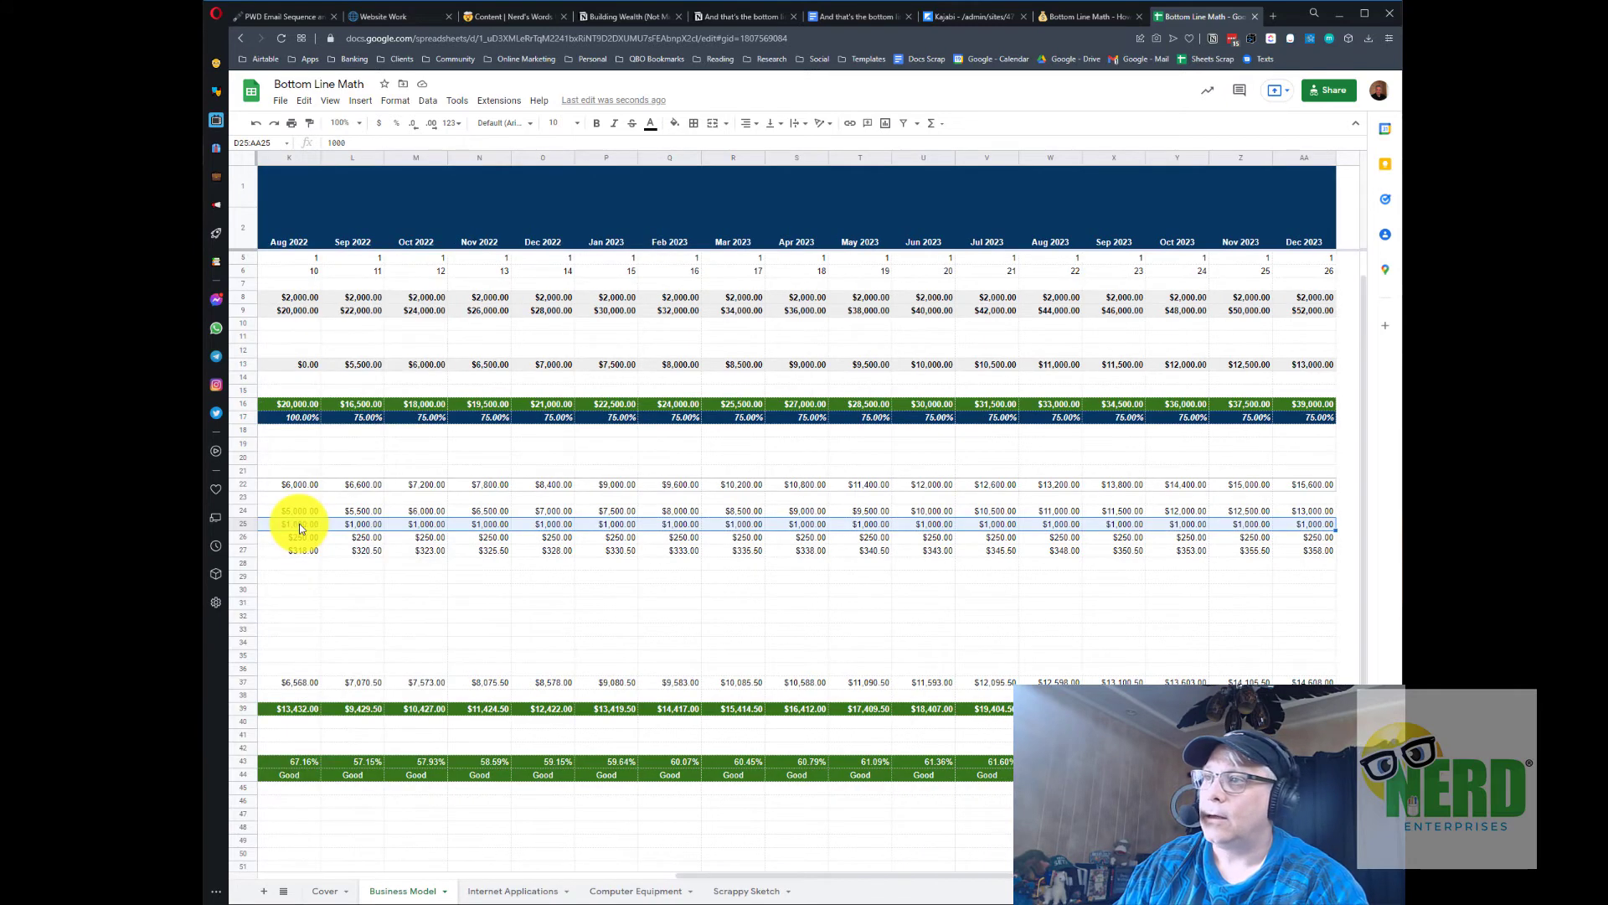
pyautogui.press('Delete')
pyautogui.press('Left')
pyautogui.press('Right')
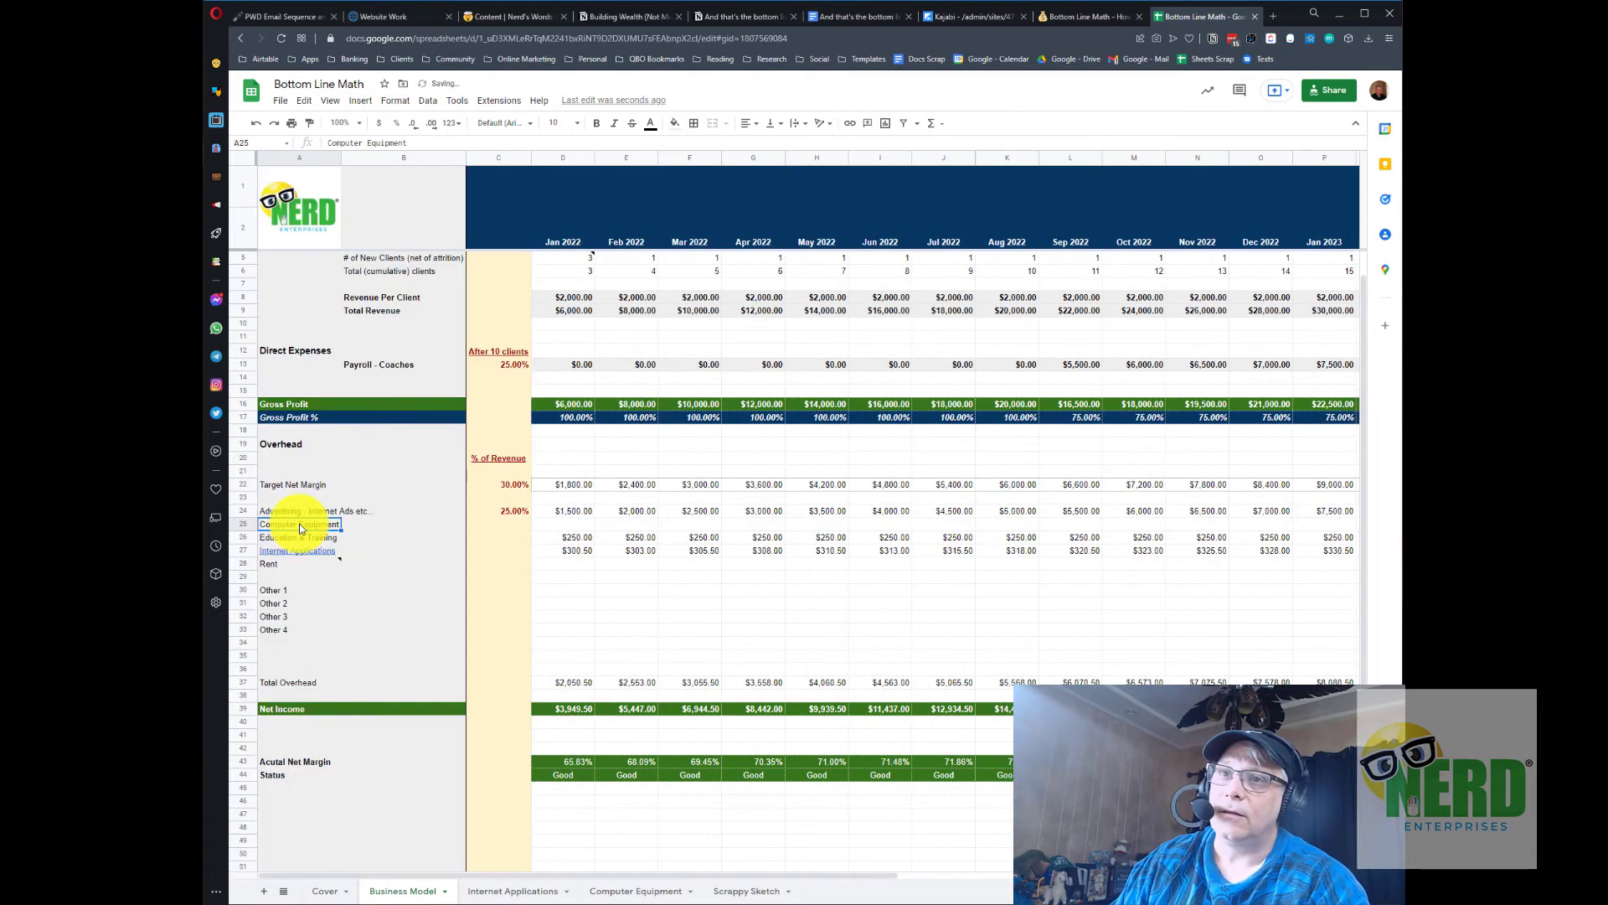
# Link January to ='Computer Equipment'!C15 and fill the formula across the row.
pyautogui.write('=')
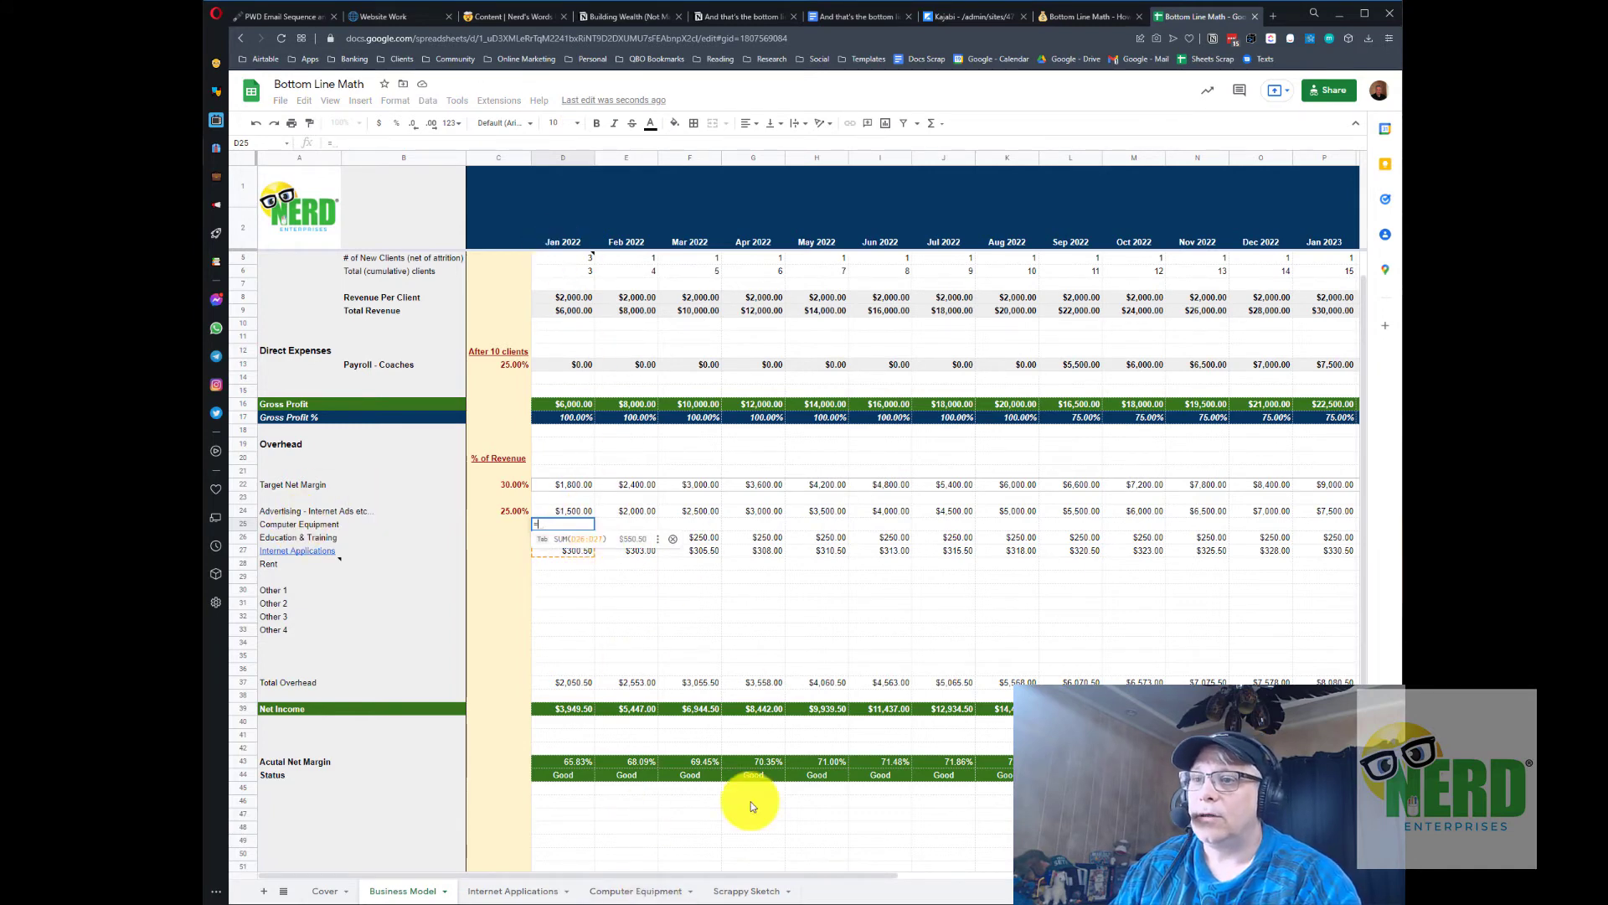
pyautogui.click(635, 890)
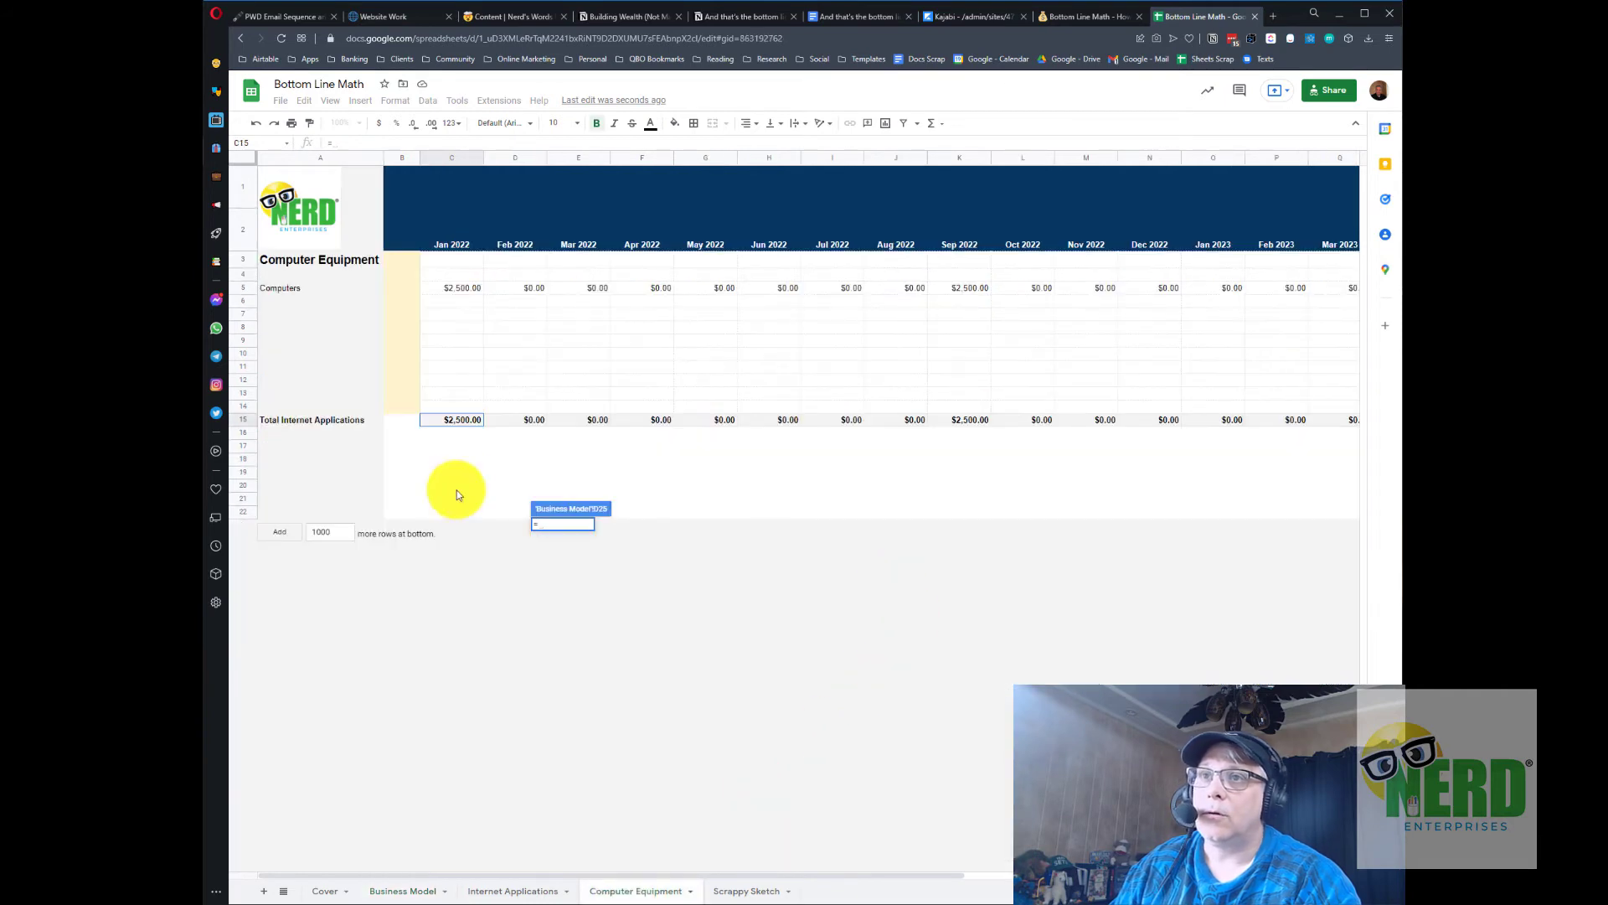
pyautogui.click(460, 420)
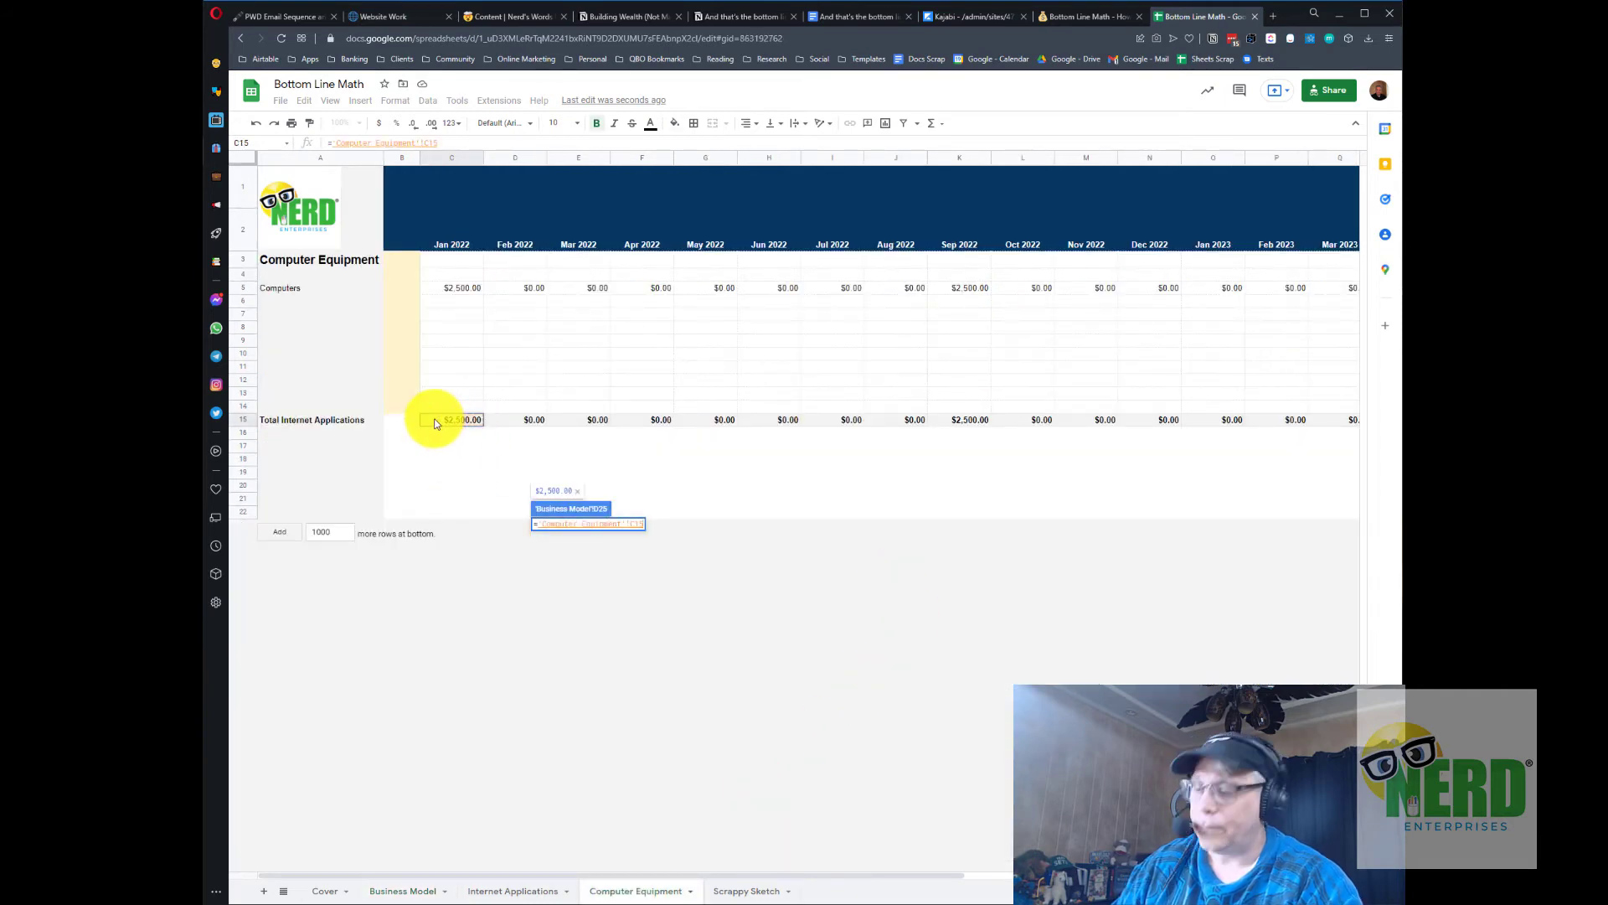
pyautogui.press('Return')
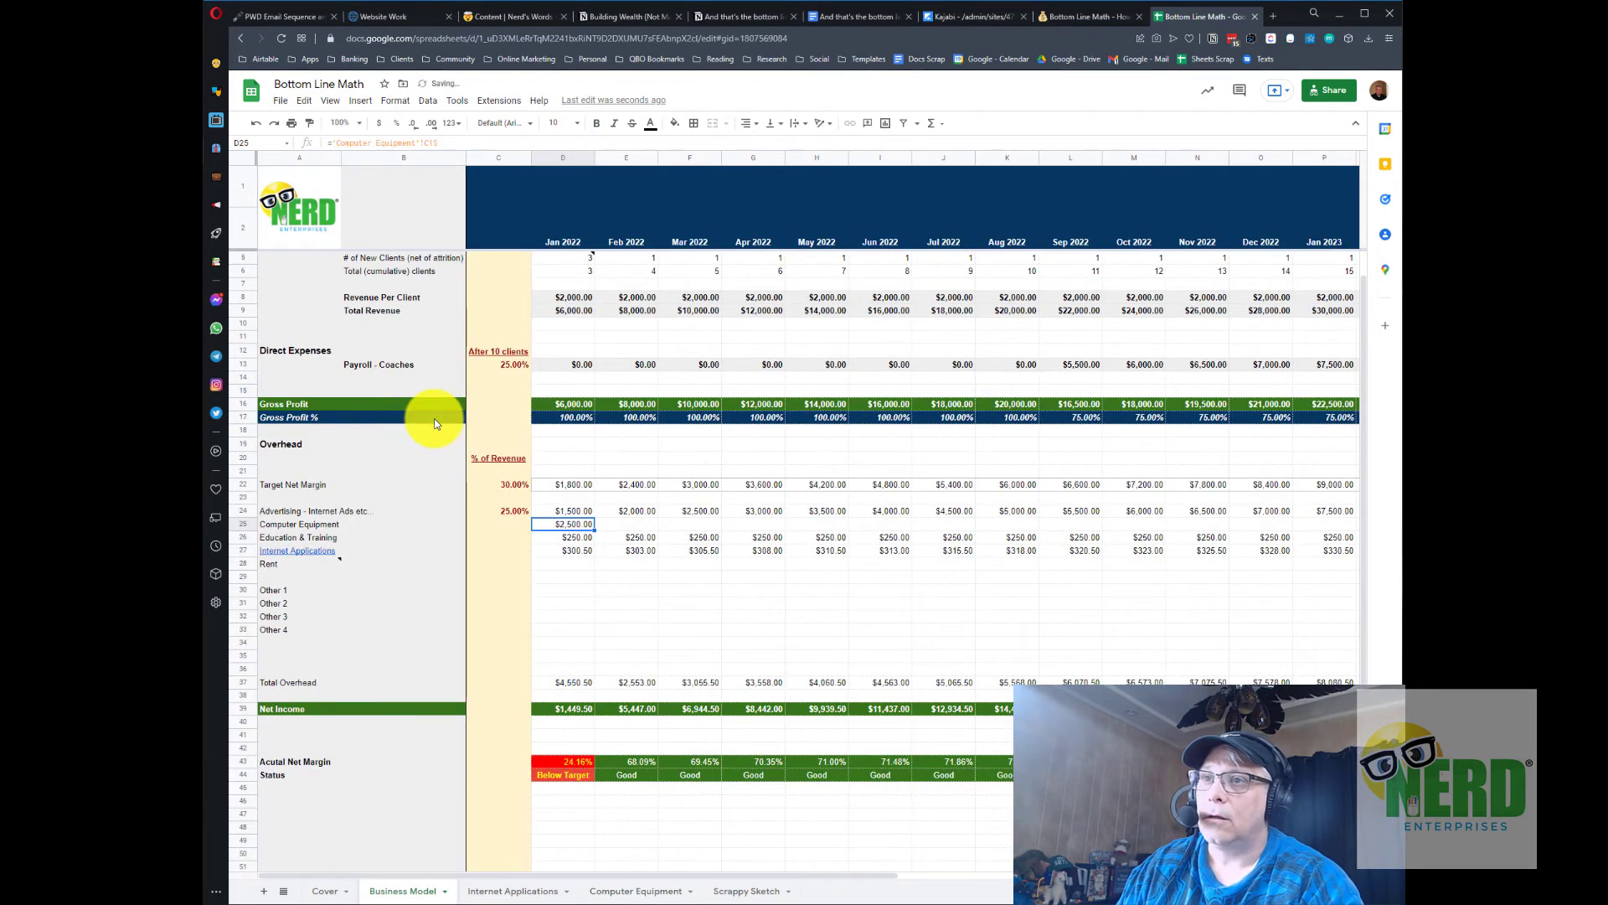
pyautogui.hotkey('ctrl', 'shift', 'Right')
pyautogui.hotkey('ctrl', 'r')
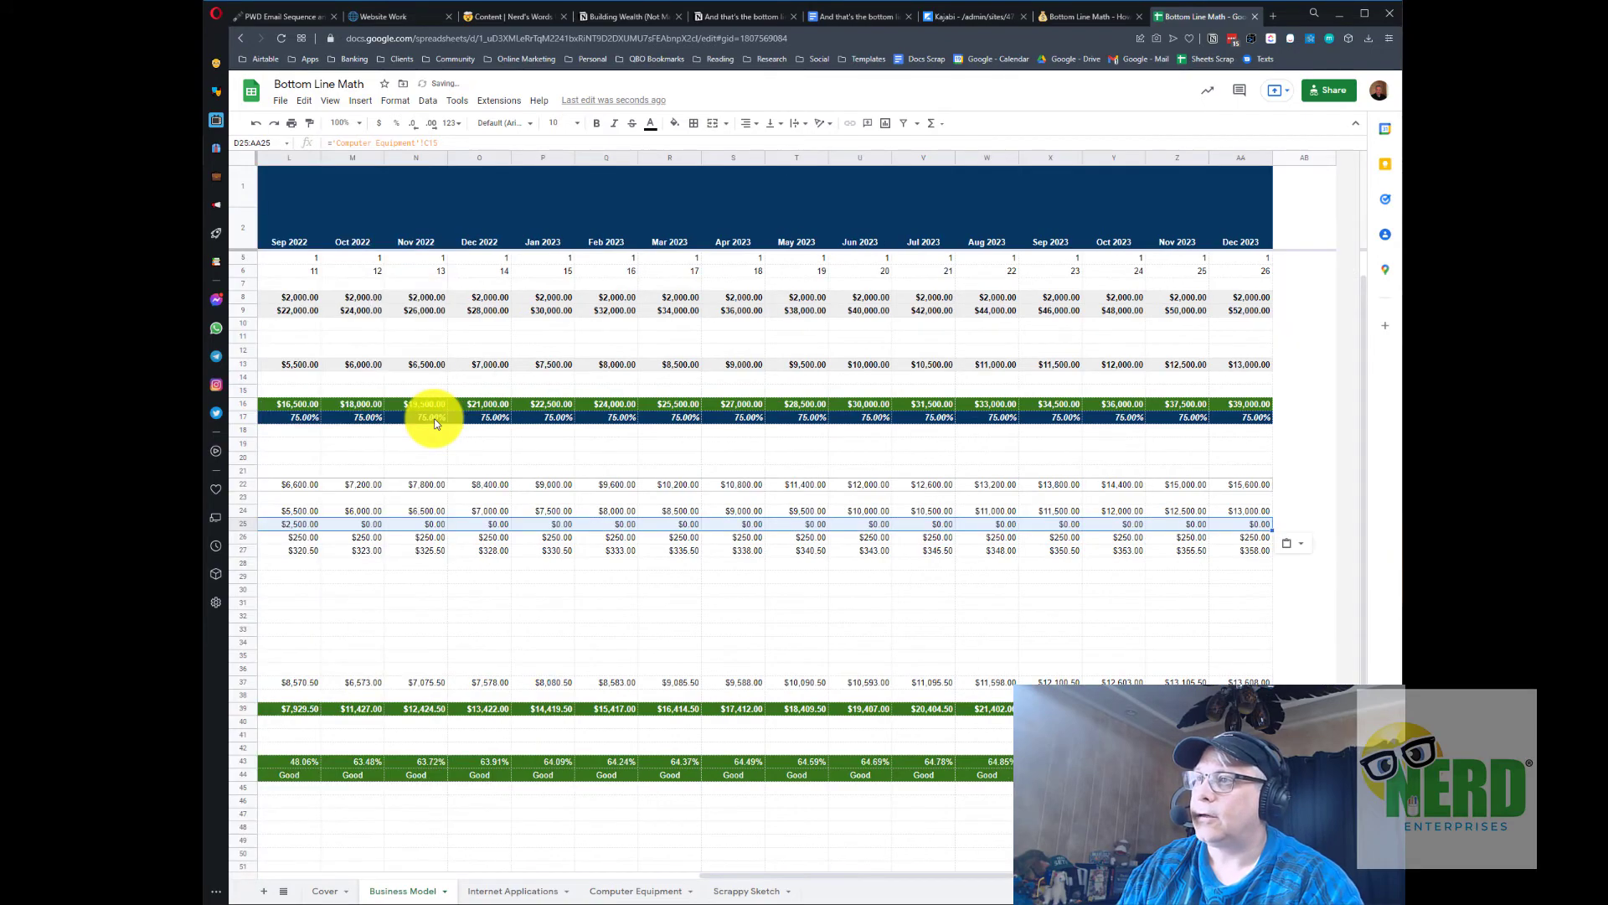
# Check January's $2,500.00 equipment cost and the resulting 24.16% Below Target net margin.
pyautogui.press('Home')
pyautogui.press('Right')
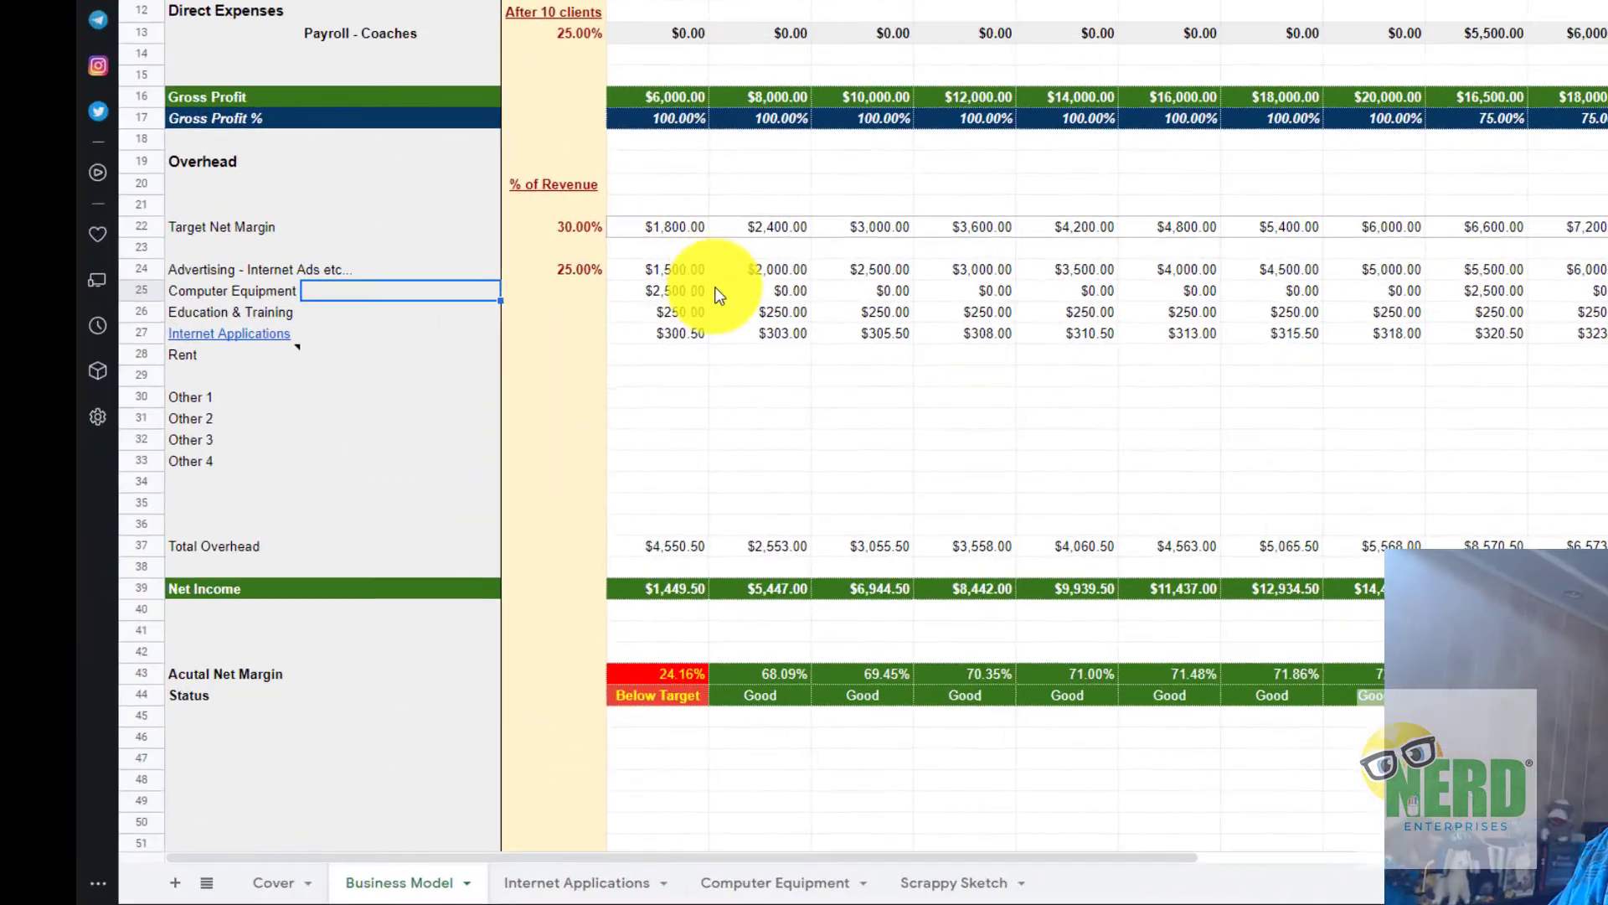
pyautogui.press('Right')
pyautogui.press('Right')
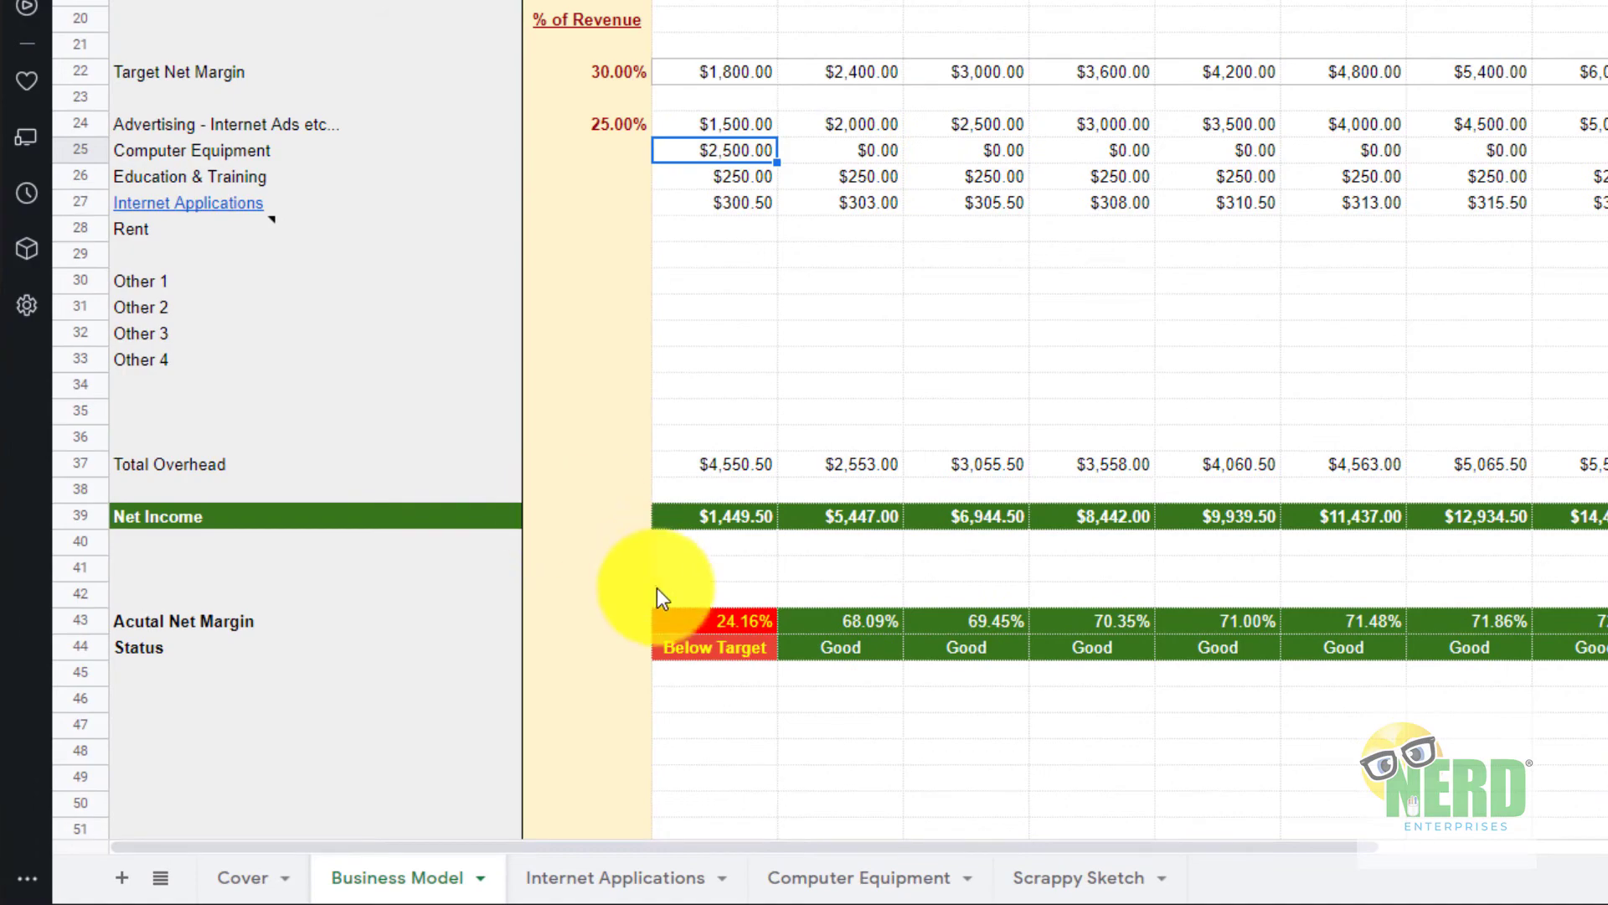
pyautogui.moveTo(702, 574); pyautogui.dragTo(716, 690)
pyautogui.click(715, 691)
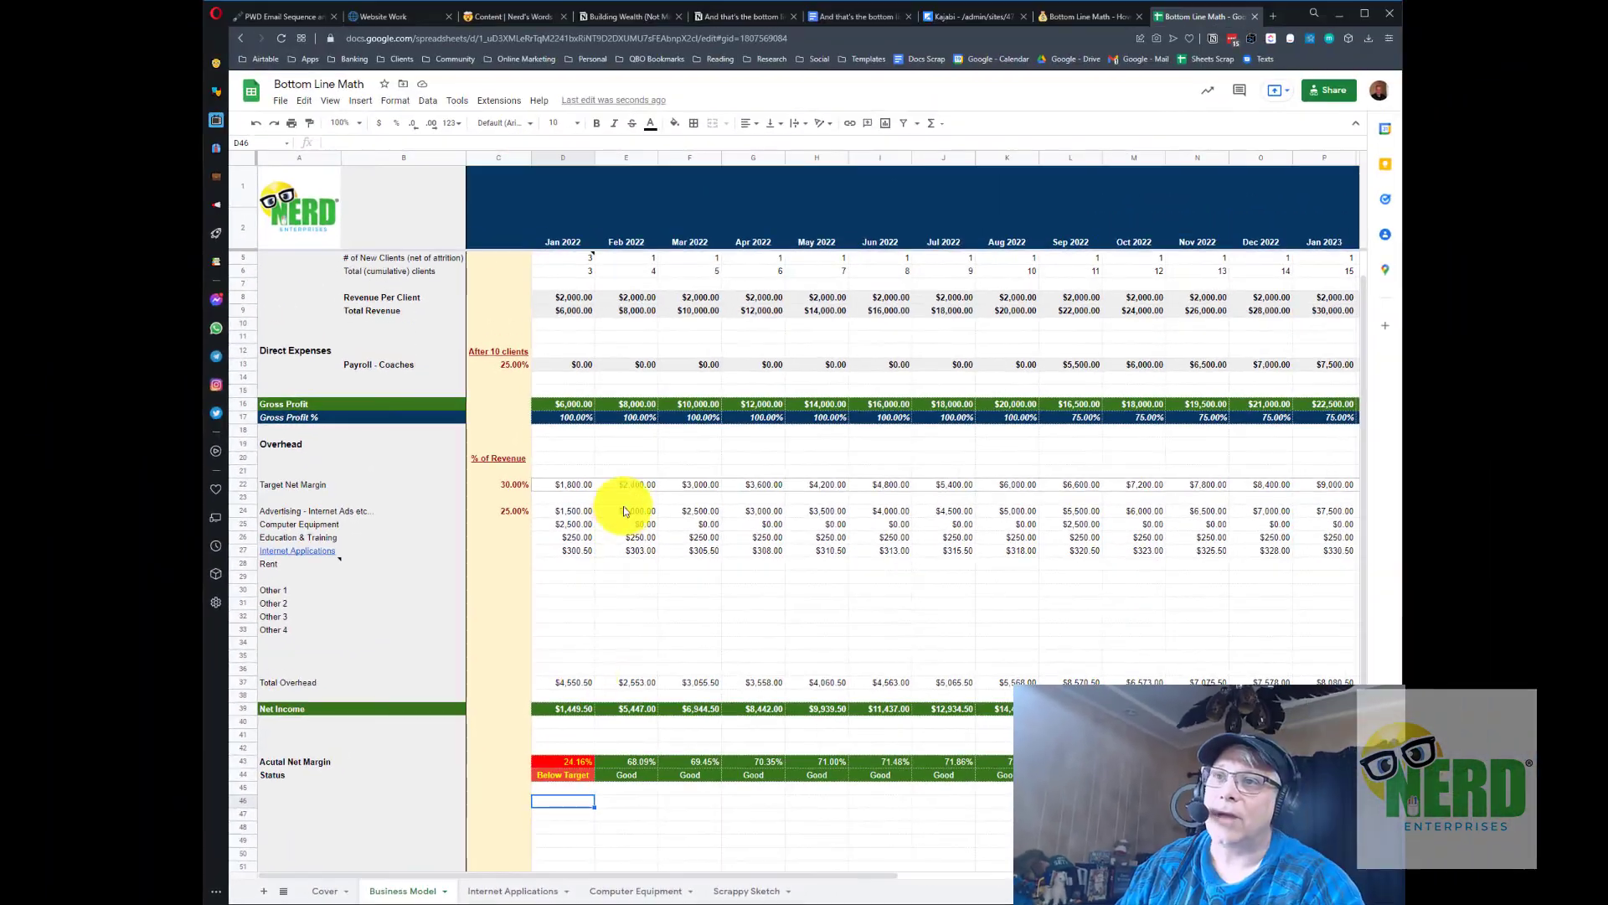
pyautogui.click(712, 157)
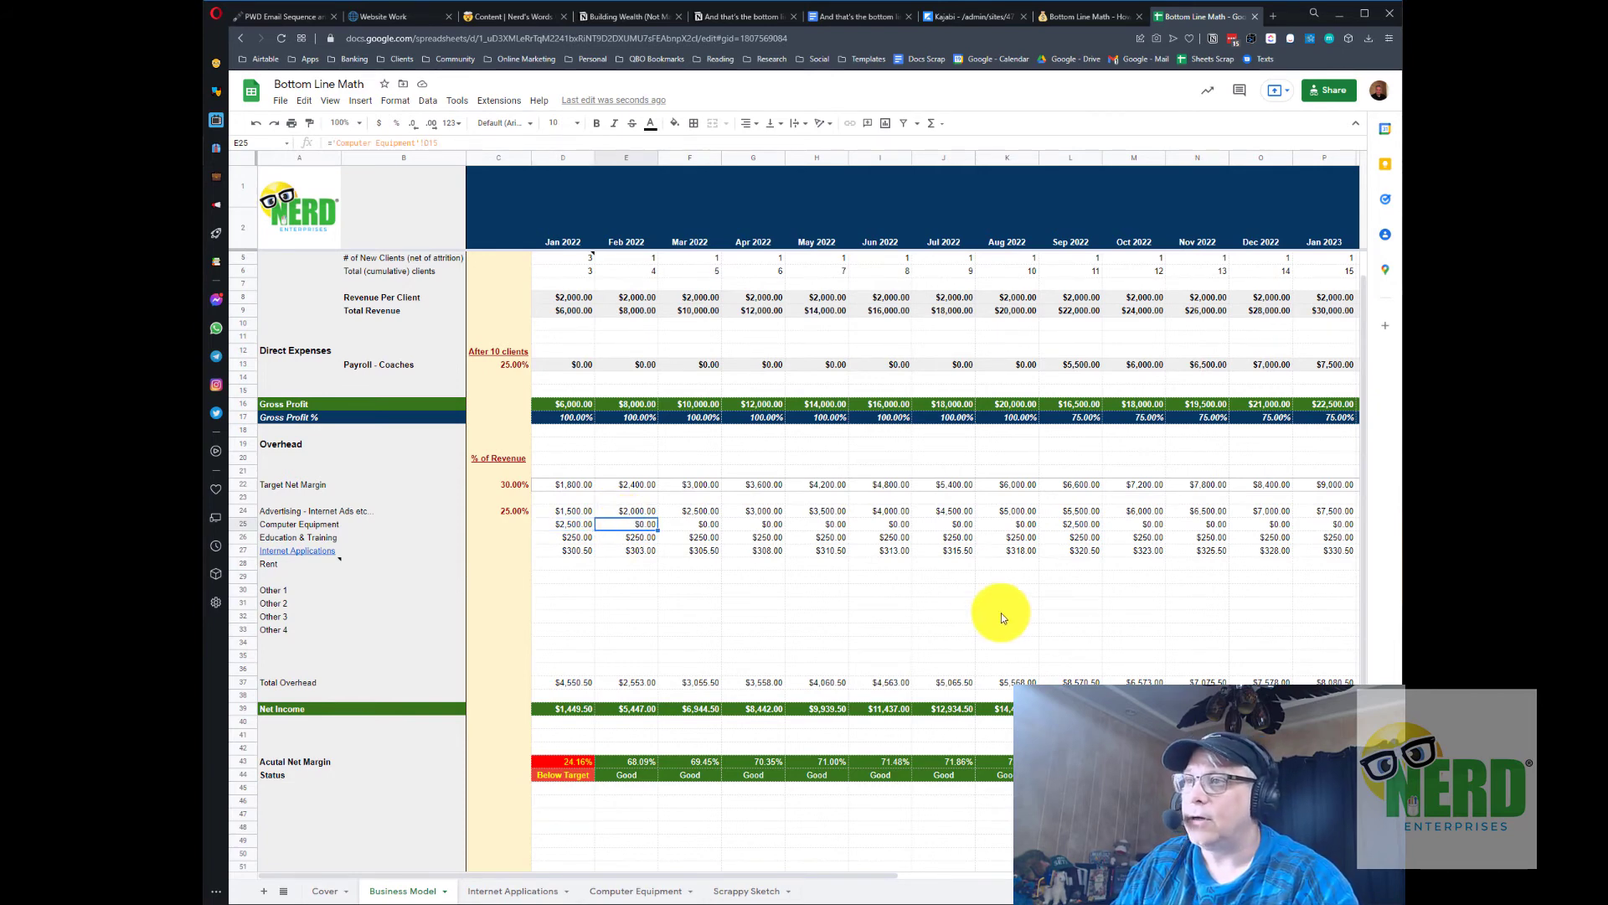
pyautogui.click(1076, 526)
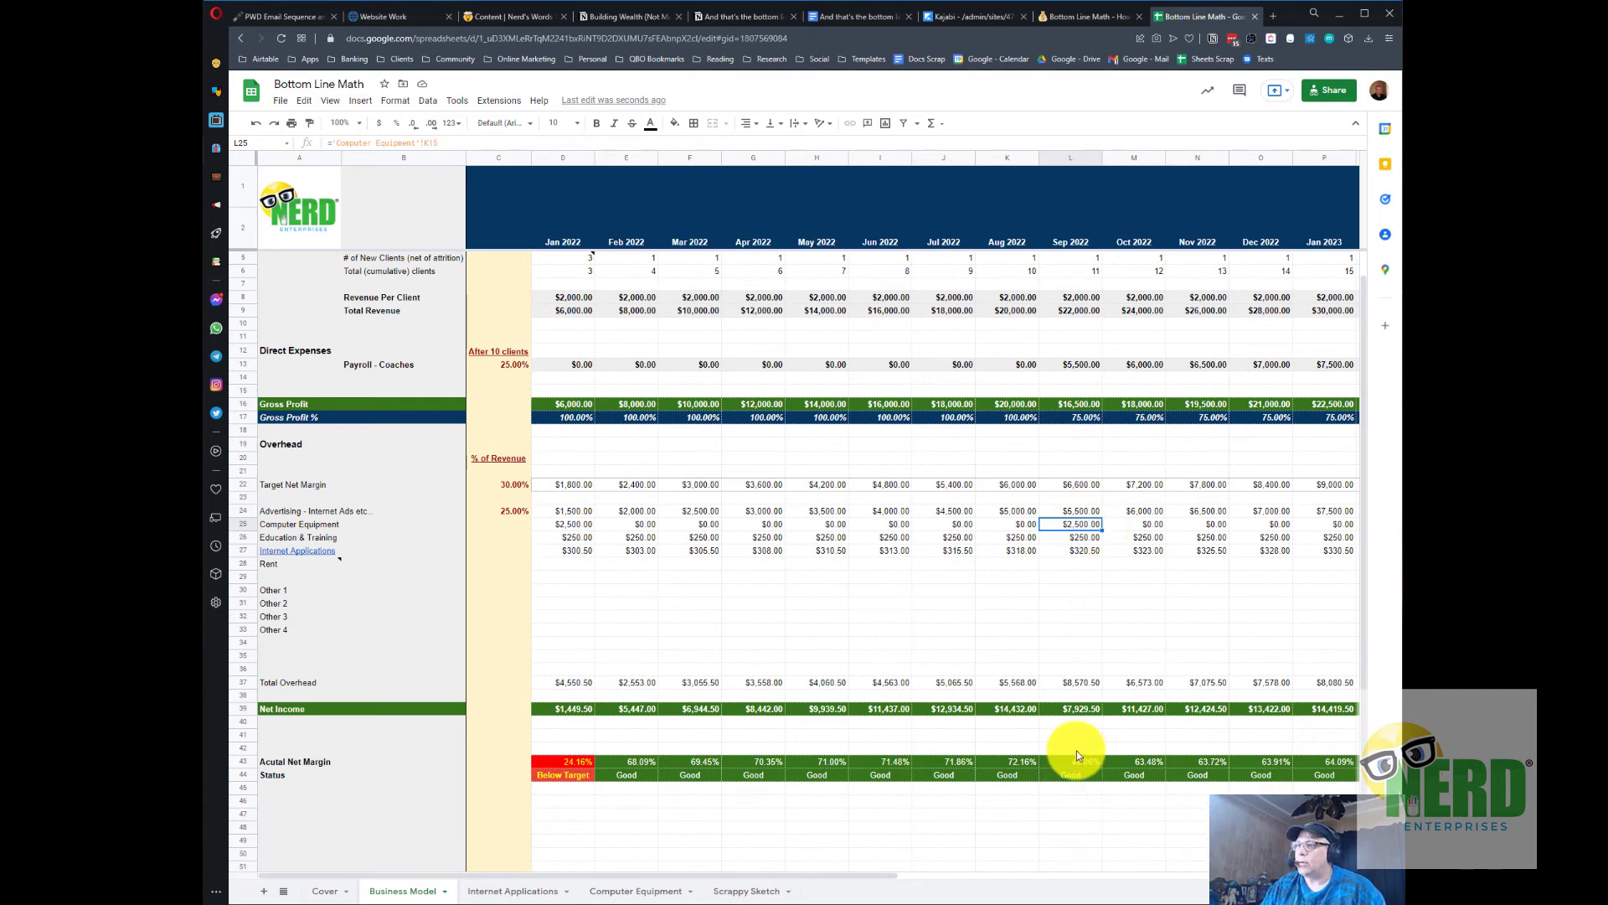
pyautogui.moveTo(1078, 744); pyautogui.dragTo(1079, 777)
pyautogui.click(1079, 802)
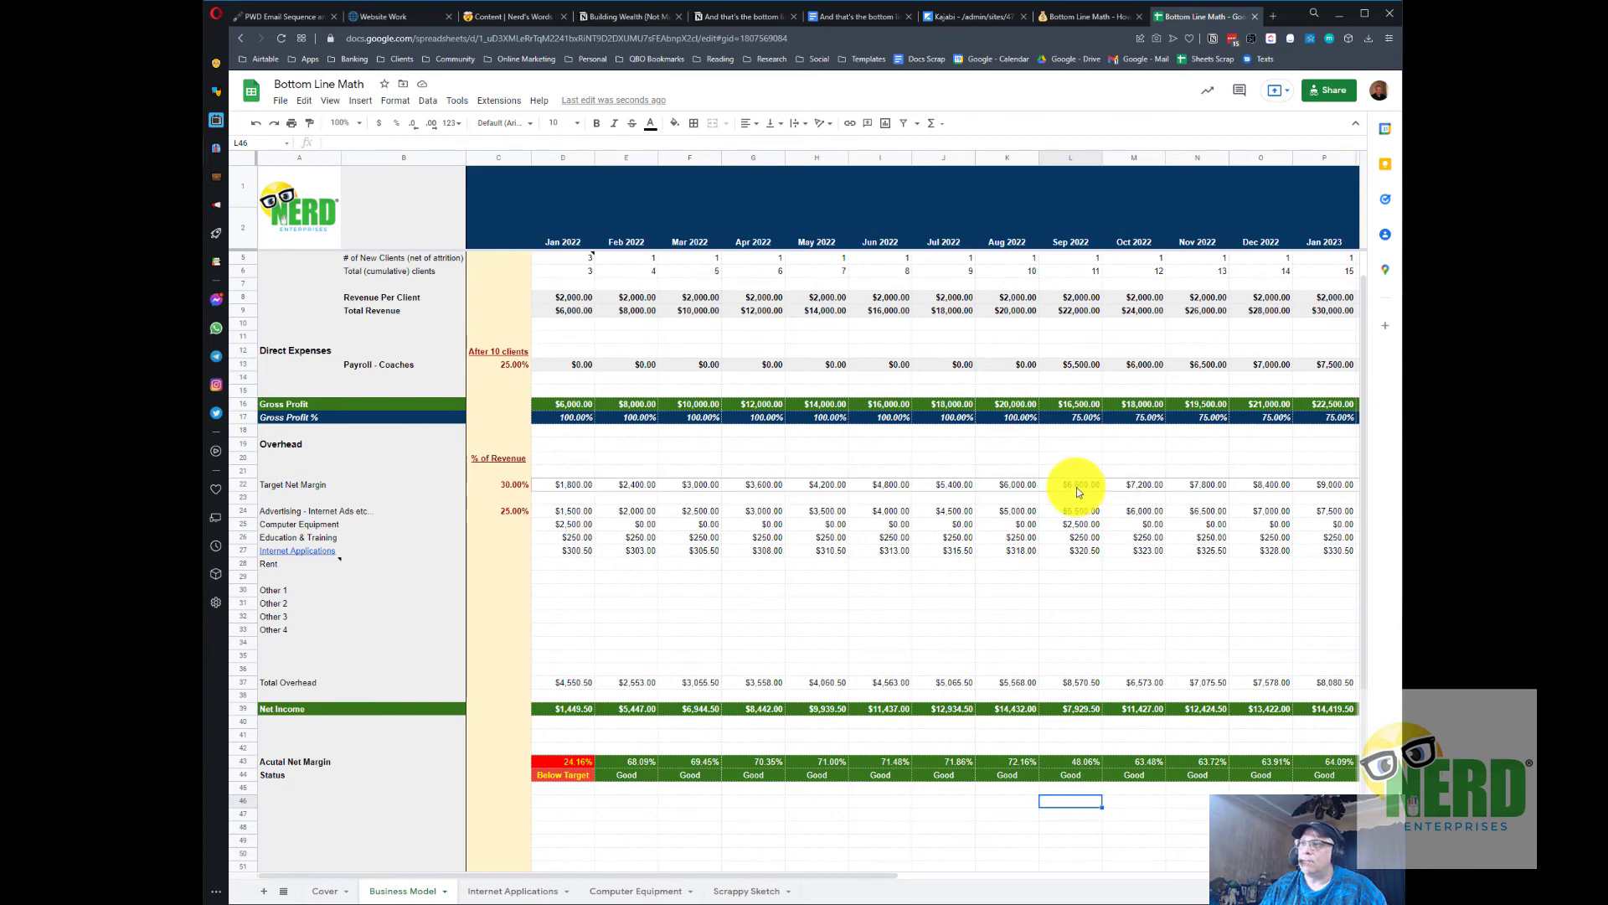
pyautogui.click(1075, 592)
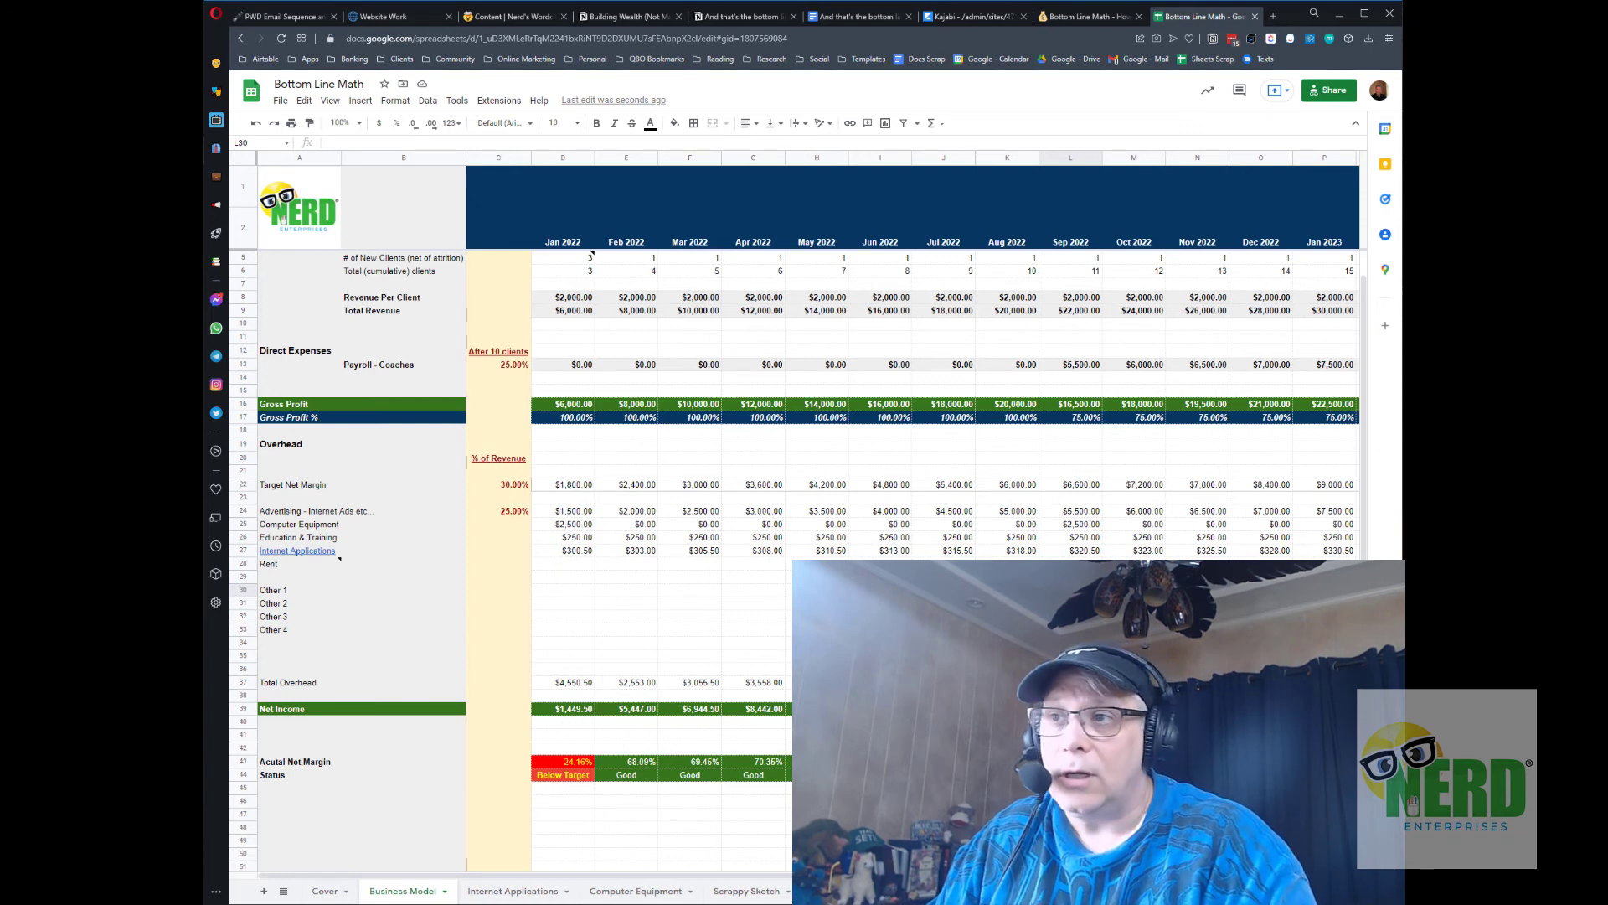
pyautogui.moveTo(944, 761); pyautogui.dragTo(944, 748)
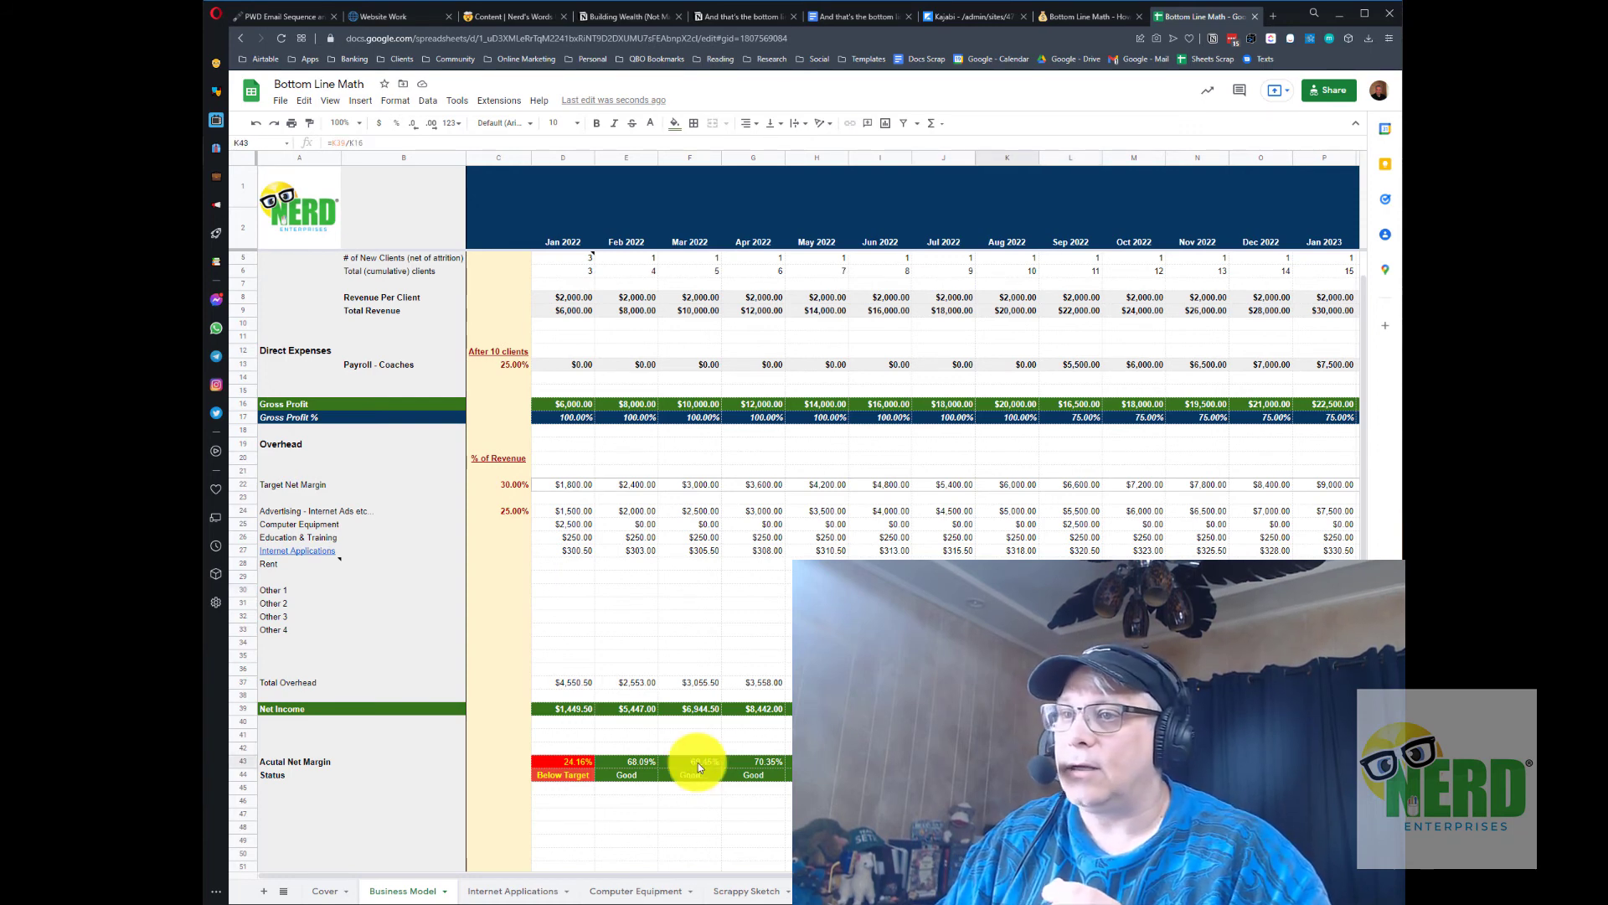
pyautogui.click(639, 758)
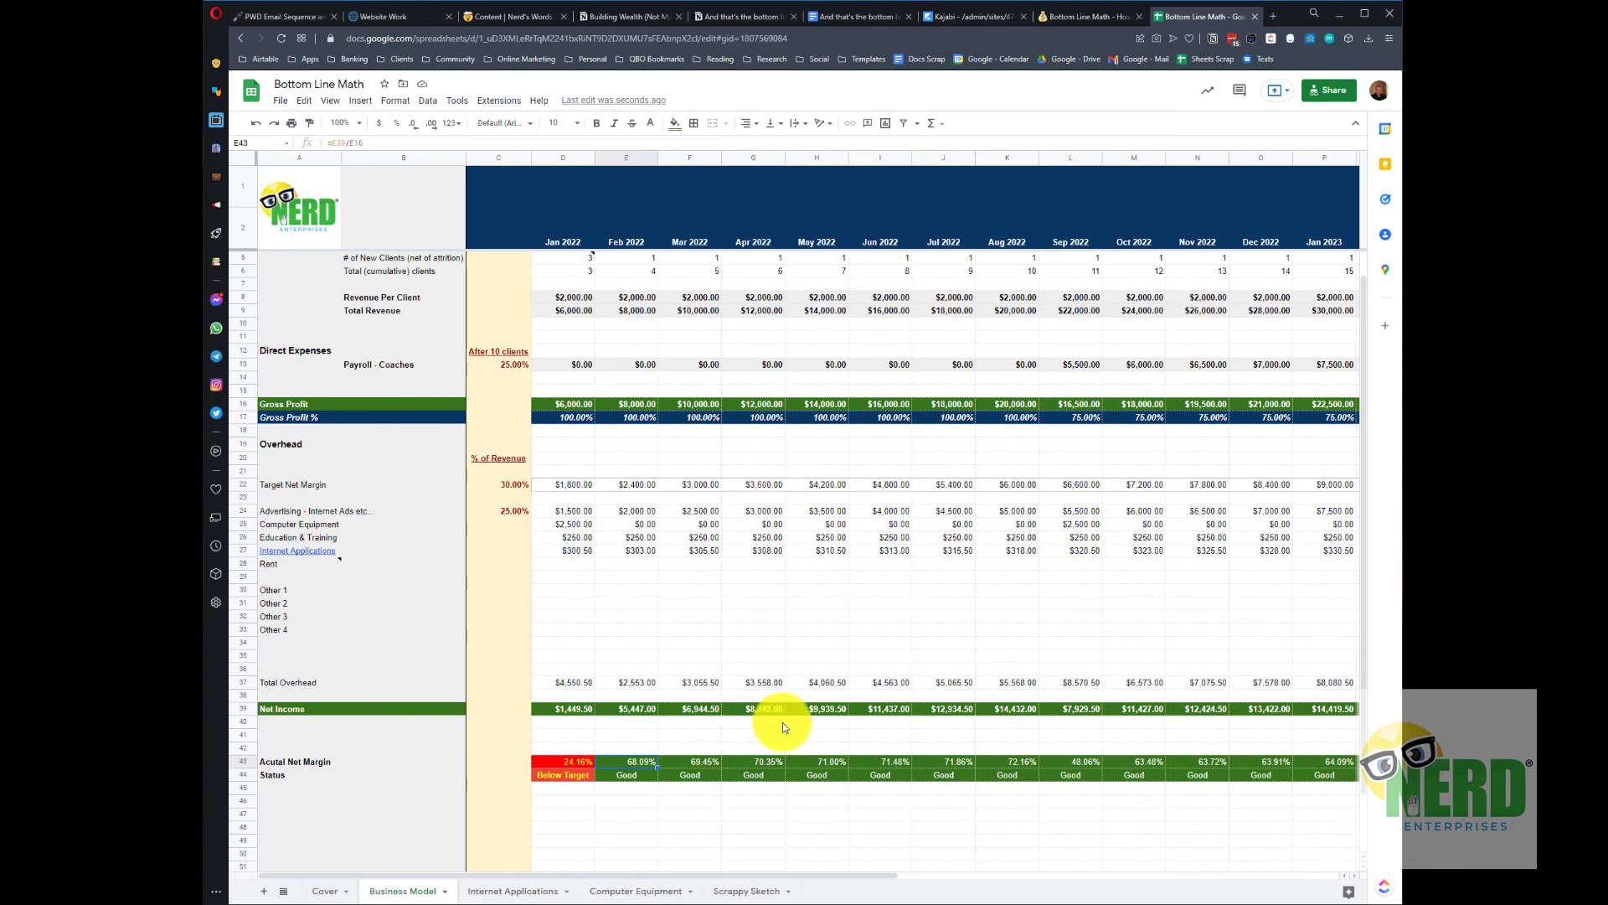
pyautogui.click(706, 759)
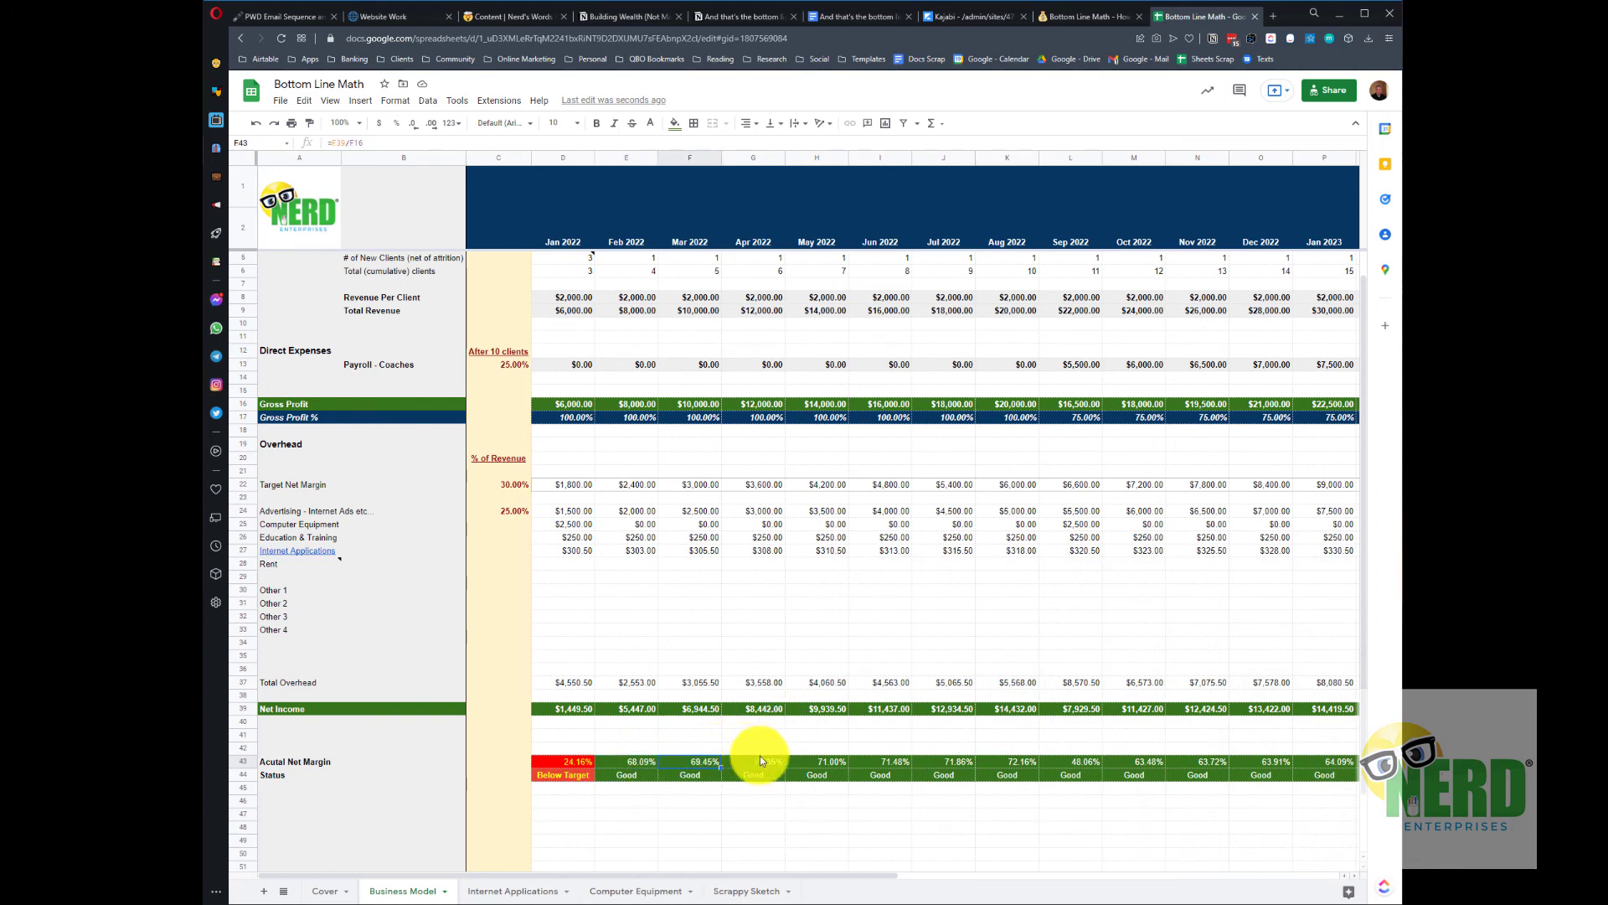
pyautogui.click(761, 758)
pyautogui.click(972, 757)
pyautogui.click(1010, 757)
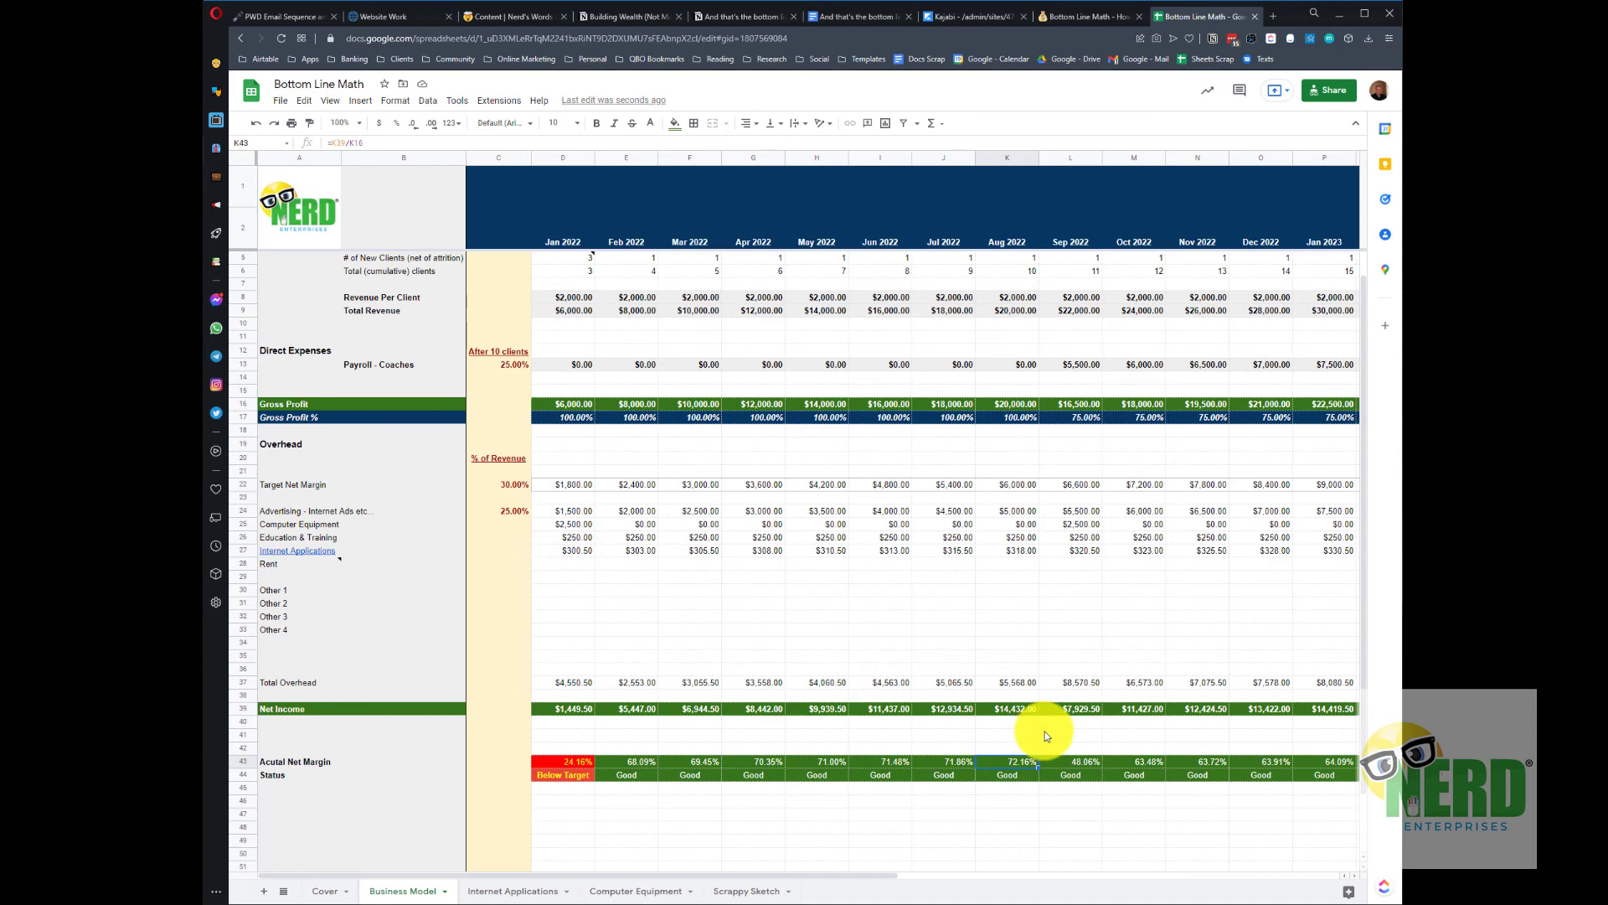
pyautogui.press('Right')
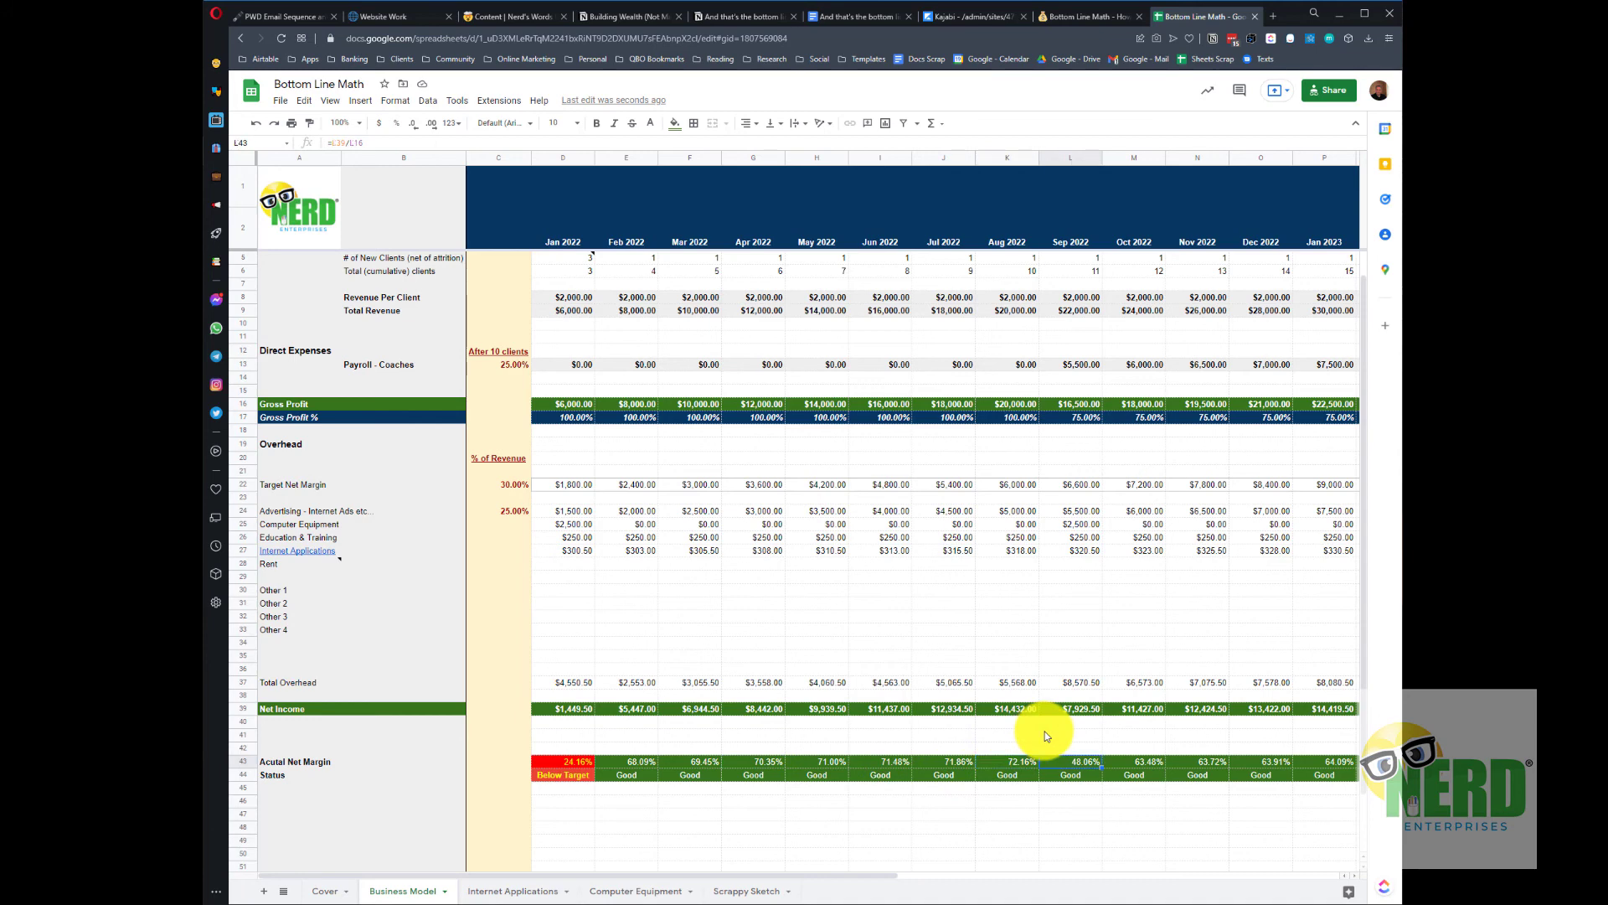
pyautogui.press('Right')
pyautogui.press('Right')
pyautogui.press('Right')
pyautogui.press('Right')
pyautogui.press('Right')
pyautogui.press('Right')
pyautogui.press('Right')
pyautogui.press('Right')
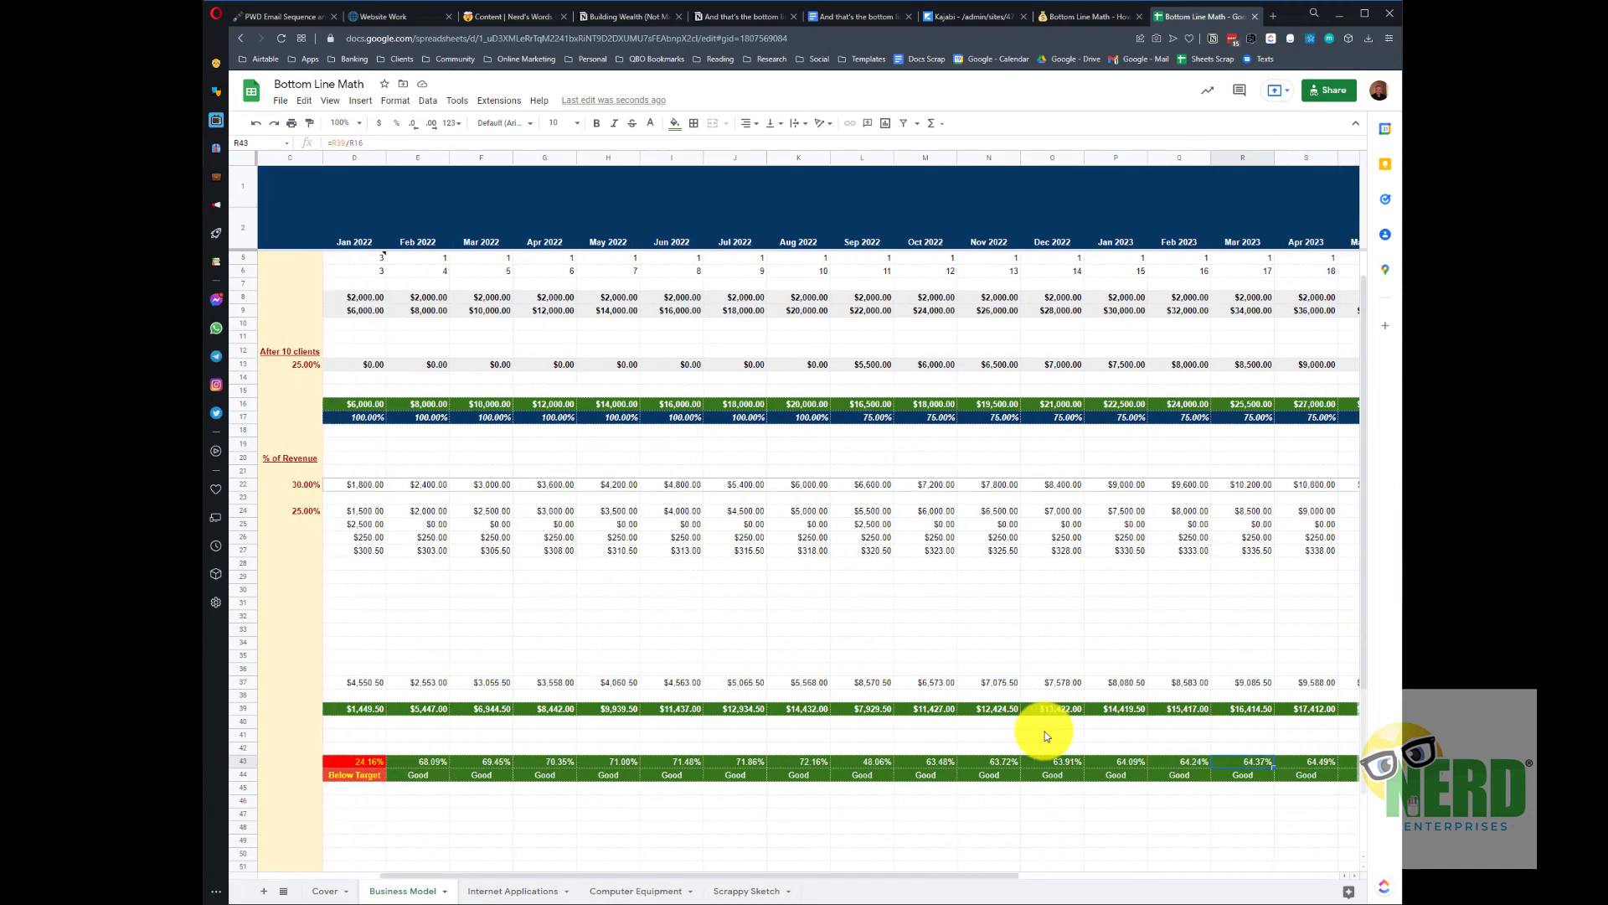
pyautogui.hotkey('ctrl', 'Left')
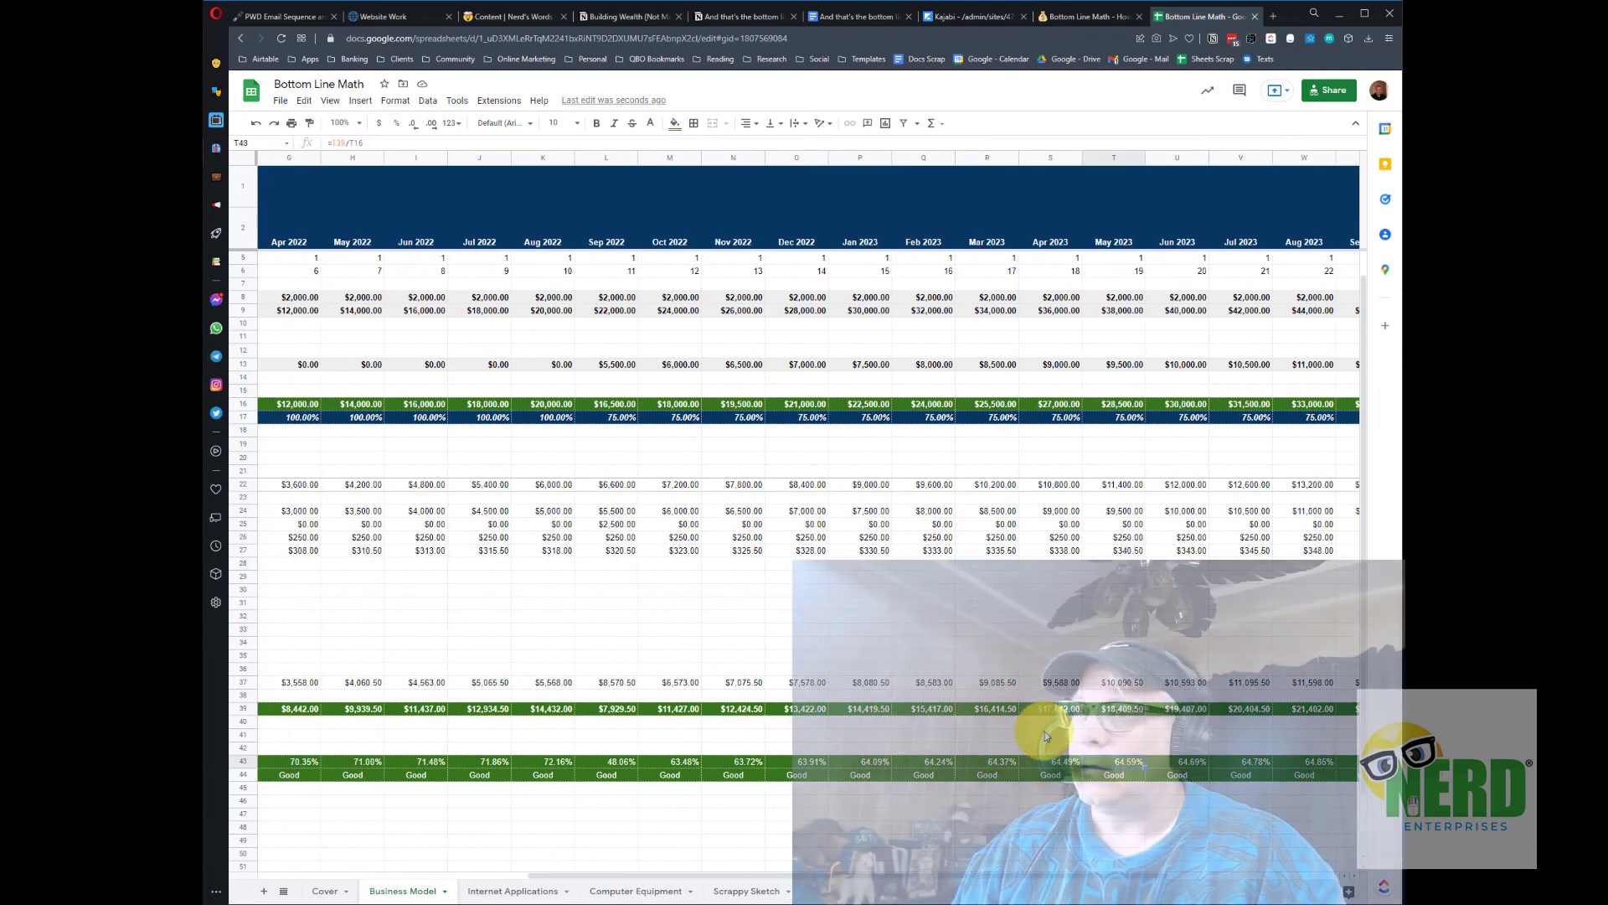
pyautogui.hotkey('ctrl', 'Left')
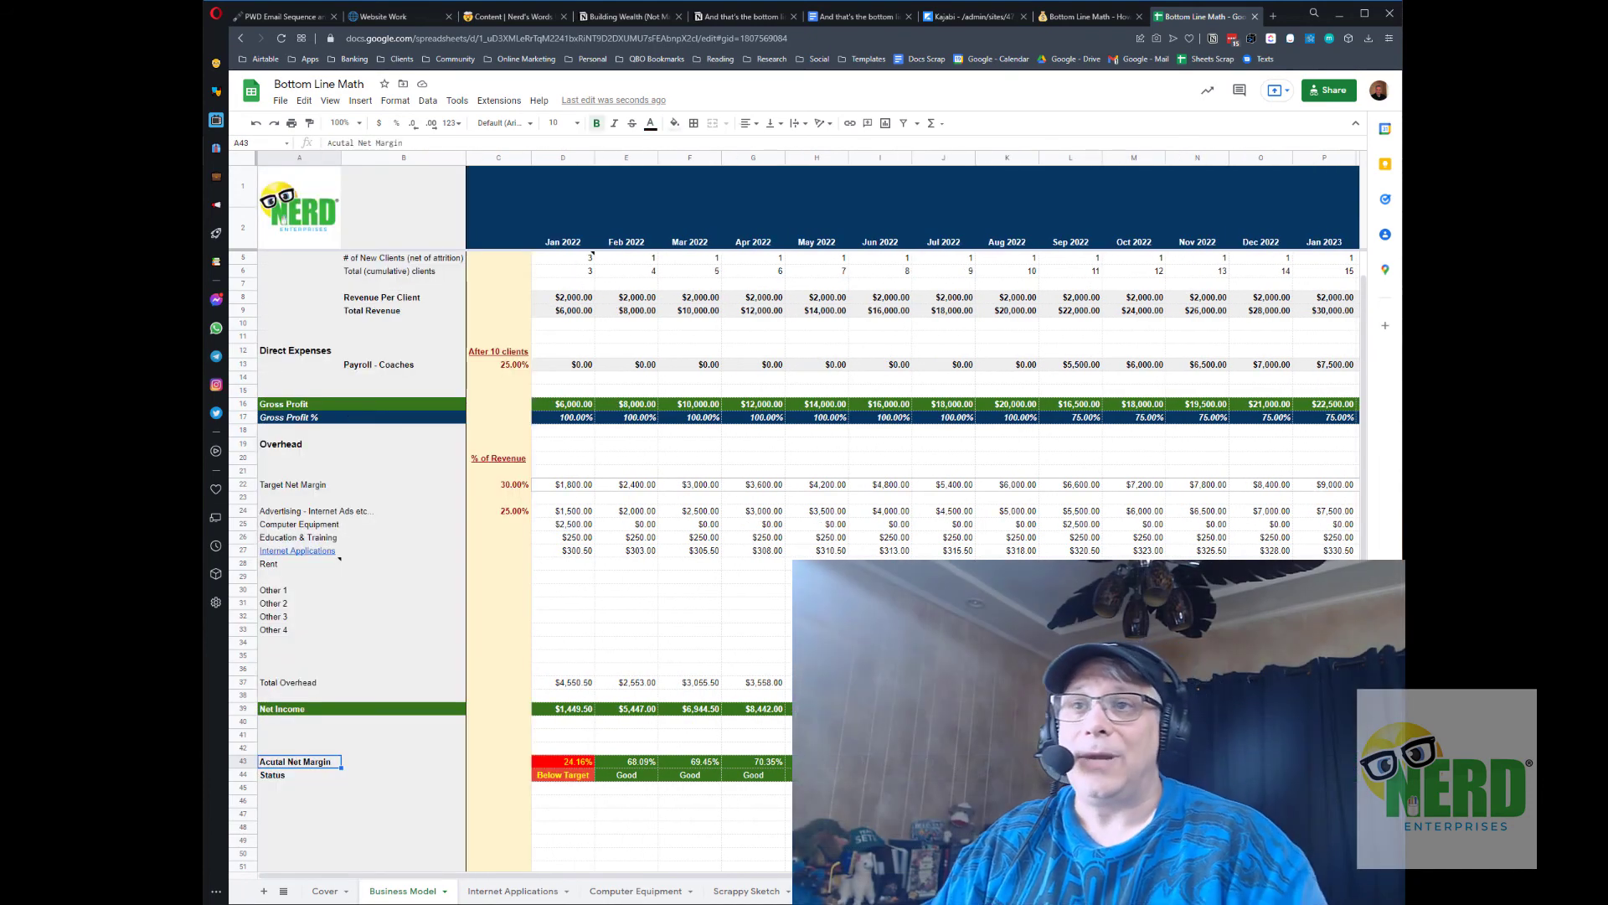